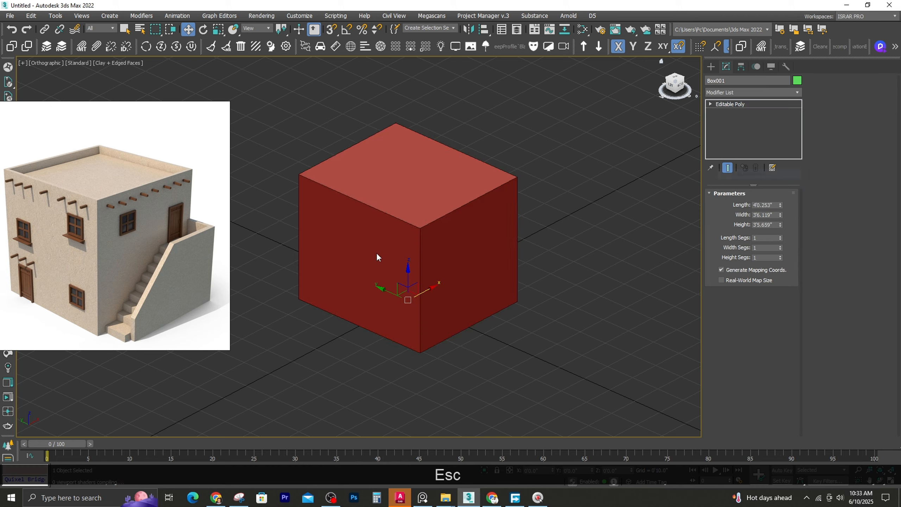
Inset the top face of the box by 0'1.0"
{"action": "scroll", "coordinate": [376, 255], "scroll_direction": "up", "scroll_amount": 2}
{"action": "middle_click_drag", "start_coordinate": [378, 254], "coordinate": [431, 227], "text": "alt"}
{"action": "left_click", "coordinate": [761, 205]}
{"action": "left_click", "coordinate": [400, 153]}
{"action": "scroll", "coordinate": [427, 223], "scroll_direction": "down", "scroll_amount": 2}
{"action": "right_click", "coordinate": [422, 184]}
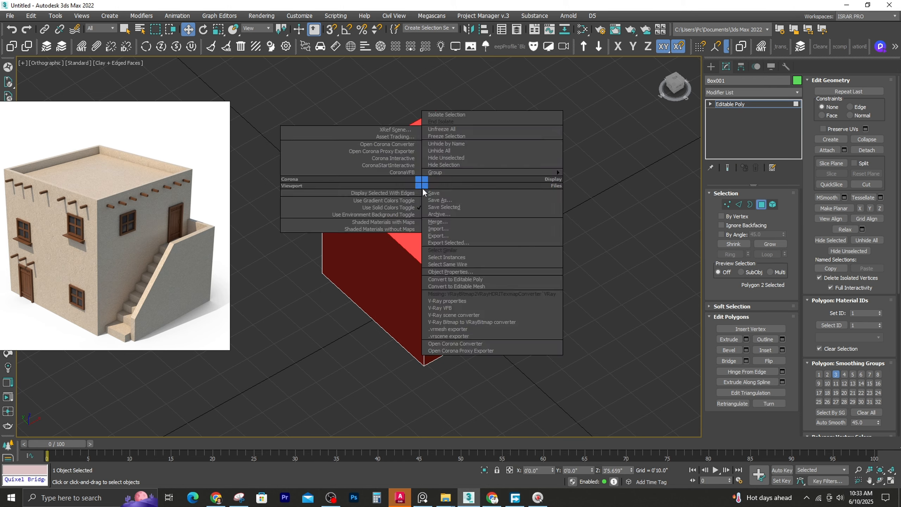
{"action": "key", "text": "Escape"}
{"action": "right_click", "coordinate": [412, 206], "text": "shift"}
{"action": "left_click", "coordinate": [361, 162]}
{"action": "scroll", "coordinate": [353, 258], "scroll_direction": "up", "scroll_amount": 4}
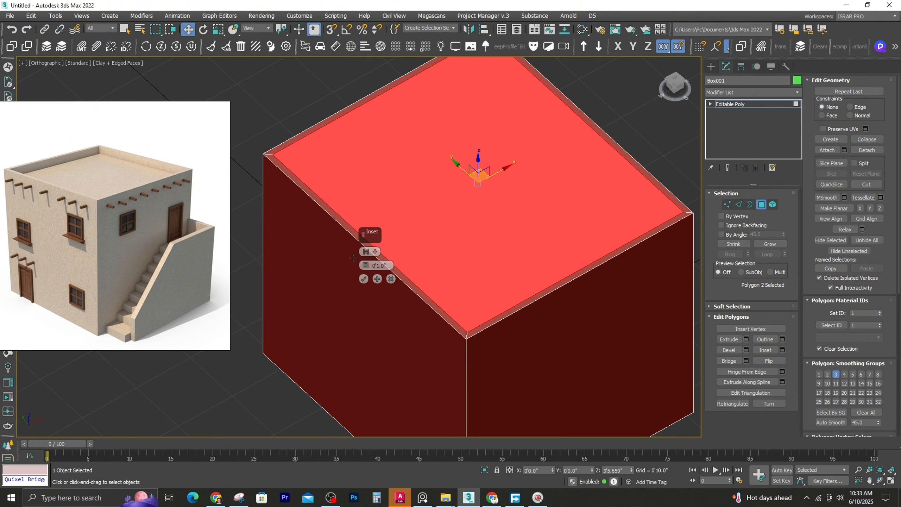
{"action": "left_click", "coordinate": [364, 280]}
Lower the inset top face in perspective view to form a recessed flat roof behind a parapet
{"action": "scroll", "coordinate": [459, 218], "scroll_direction": "down", "scroll_amount": 3}
{"action": "middle_click_drag", "start_coordinate": [459, 217], "coordinate": [406, 193], "text": "alt"}
{"action": "key", "text": "p"}
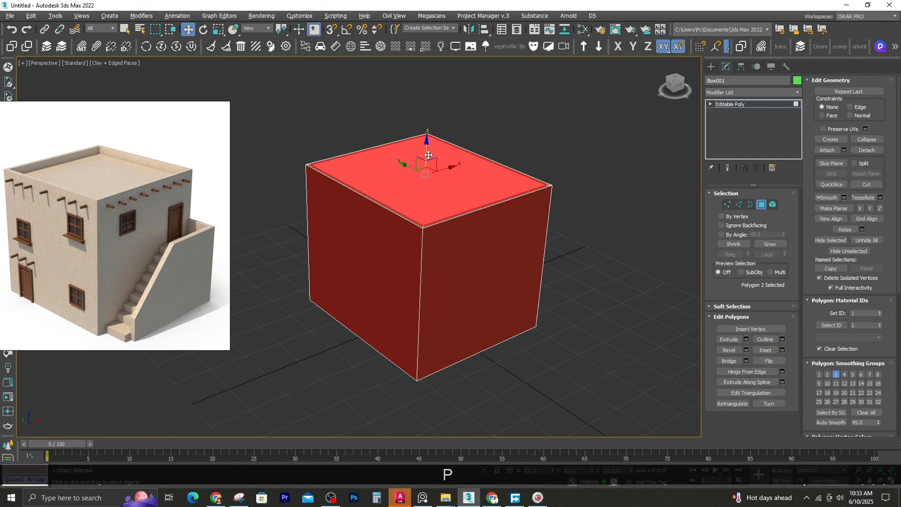
{"action": "left_click_drag", "start_coordinate": [428, 155], "coordinate": [423, 172]}
{"action": "middle_click_drag", "start_coordinate": [492, 248], "coordinate": [396, 219], "text": "alt"}
{"action": "key", "text": "Escape"}
Connect the four outer vertical corner edges with one horizontal edge loop just below the parapet
{"action": "left_click", "coordinate": [395, 219]}
{"action": "left_click", "coordinate": [738, 205]}
{"action": "left_click", "coordinate": [391, 220]}
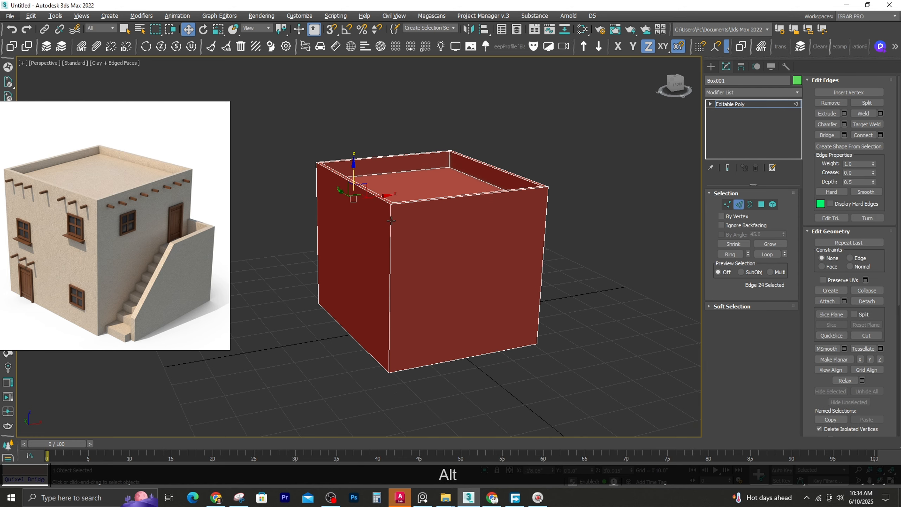
{"action": "right_click", "coordinate": [381, 234], "text": "shift"}
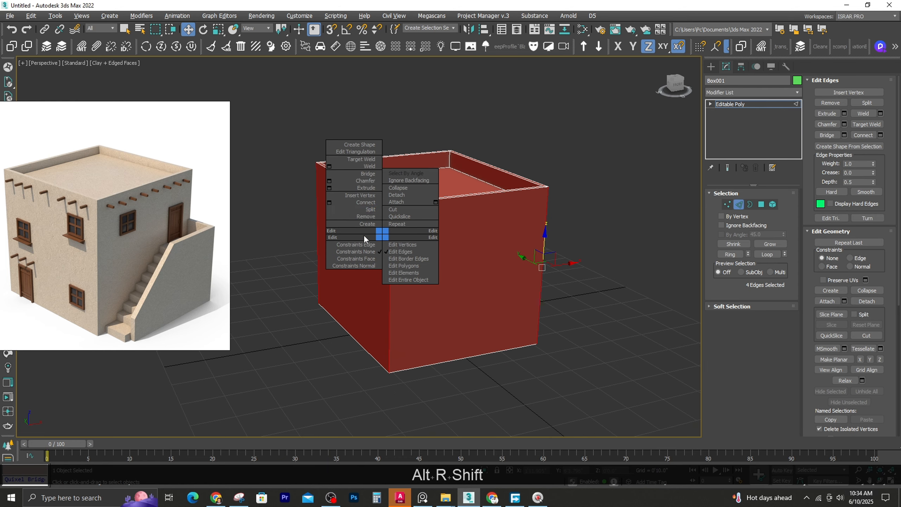
{"action": "left_click", "coordinate": [330, 203]}
{"action": "left_click", "coordinate": [365, 295]}
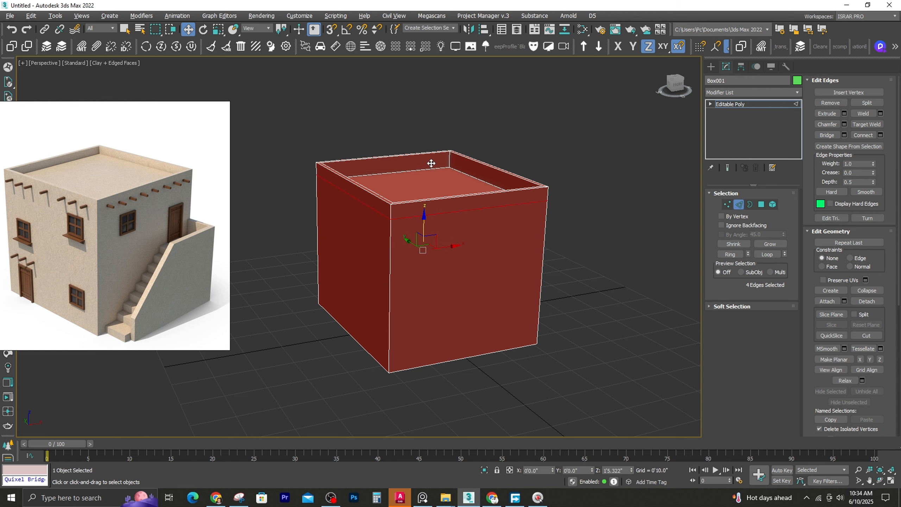
Create a small box about 5.2" long, 0.8" wide and 7.5" high in Top view, just beyond the building's right wall
{"action": "key", "text": "t"}
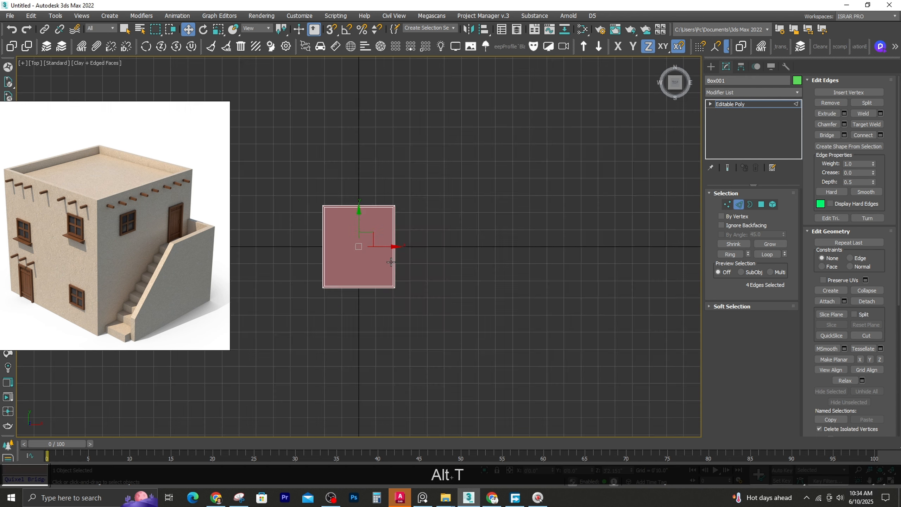
{"action": "key", "text": "z"}
{"action": "key", "text": "F3"}
{"action": "left_click", "coordinate": [711, 67]}
{"action": "left_click", "coordinate": [729, 129]}
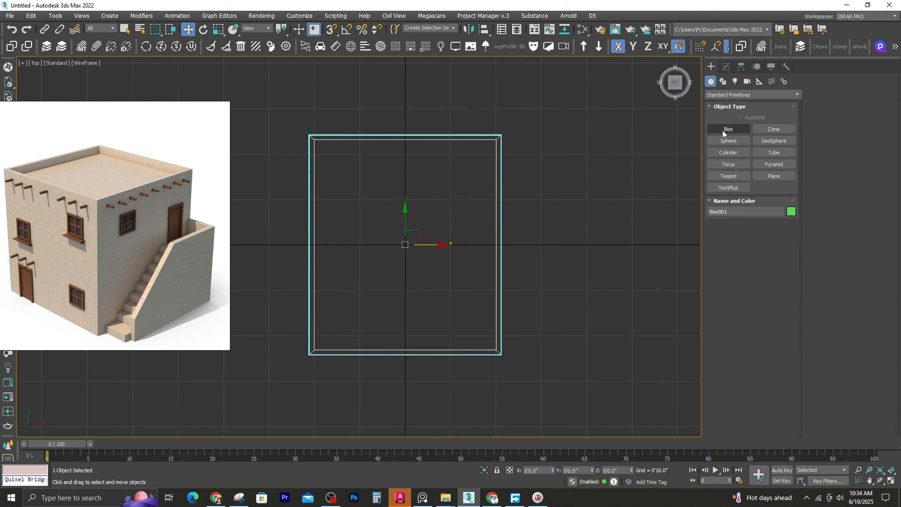
{"action": "left_click_drag", "start_coordinate": [528, 267], "coordinate": [531, 291]}
{"action": "key", "text": "w"}
{"action": "middle_click_drag", "start_coordinate": [535, 258], "coordinate": [469, 265], "text": "alt"}
{"action": "scroll", "coordinate": [534, 281], "scroll_direction": "up", "scroll_amount": 4}
Set the small box's length to 0'6.529" and scale its height down to 42%
{"action": "key", "text": "r"}
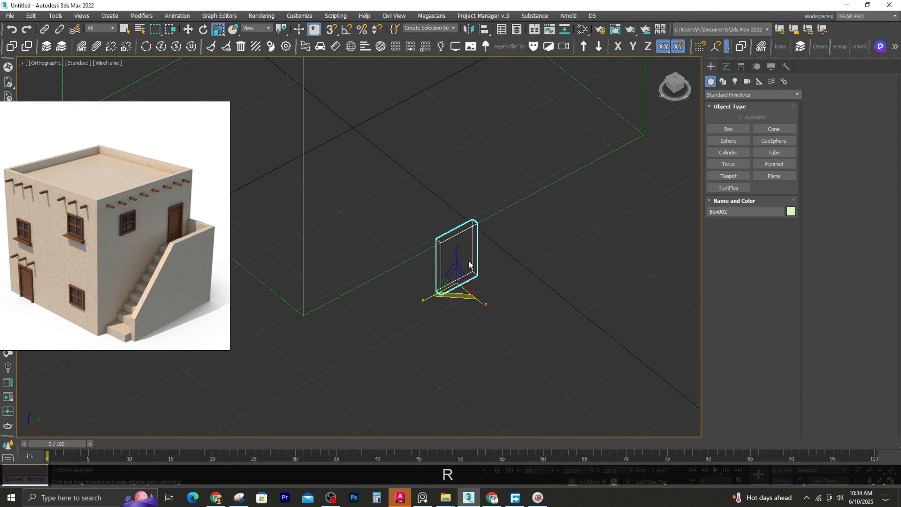
{"action": "key", "text": "ctrl+z"}
{"action": "left_click", "coordinate": [726, 67]}
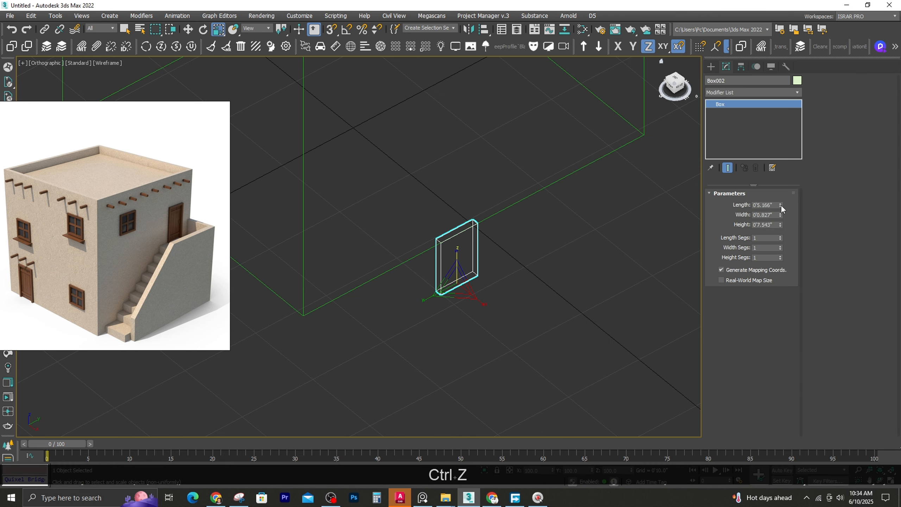
{"action": "left_click_drag", "start_coordinate": [781, 206], "coordinate": [783, 185], "text": "ctrl"}
{"action": "left_click_drag", "start_coordinate": [459, 278], "coordinate": [459, 289]}
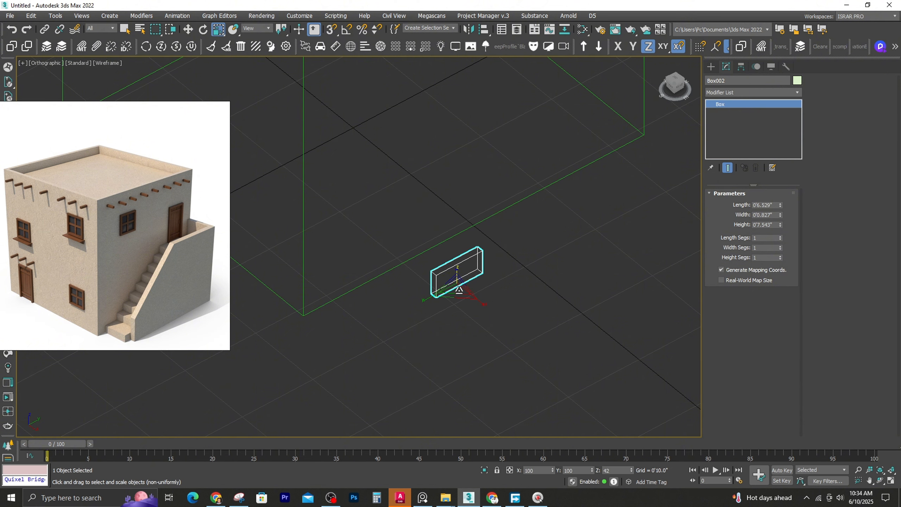
Create a linear shape from the selected horizontal edge loop below the building's parapet
{"action": "key", "text": "F3"}
{"action": "left_click", "coordinate": [463, 190]}
{"action": "key", "text": "F4"}
{"action": "key", "text": "F4"}
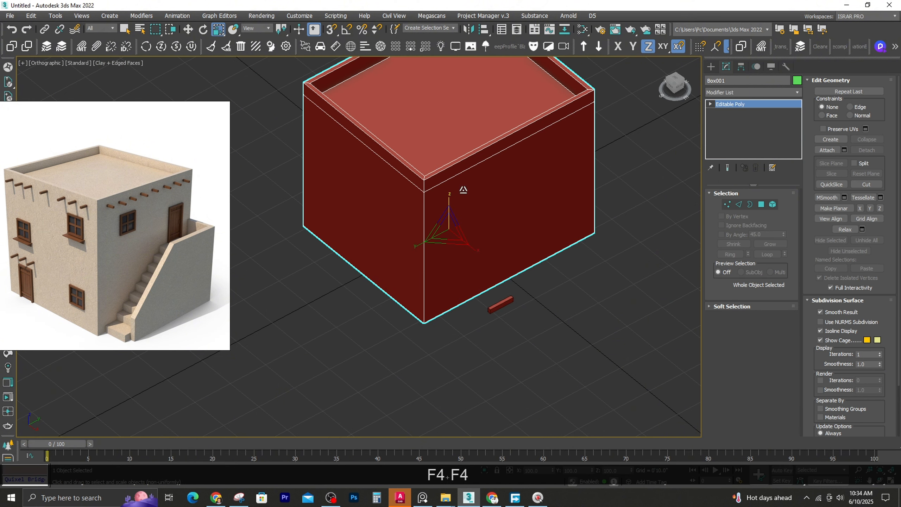
{"action": "left_click", "coordinate": [739, 204]}
{"action": "left_click", "coordinate": [849, 146]}
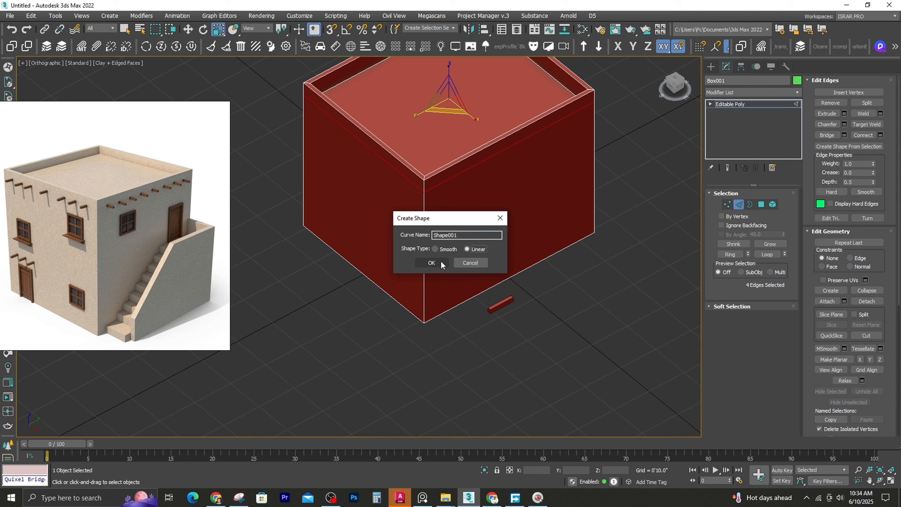
{"action": "left_click", "coordinate": [441, 262]}
{"action": "key", "text": "Escape"}
Scale the small box to about 79% in X, 63% in Y and 10% in Z to form a slim, square beam
{"action": "left_click", "coordinate": [502, 303]}
{"action": "middle_click_drag", "start_coordinate": [502, 304], "coordinate": [425, 306], "text": "alt"}
{"action": "key", "text": "w"}
{"action": "key", "text": "t"}
{"action": "key", "text": "z"}
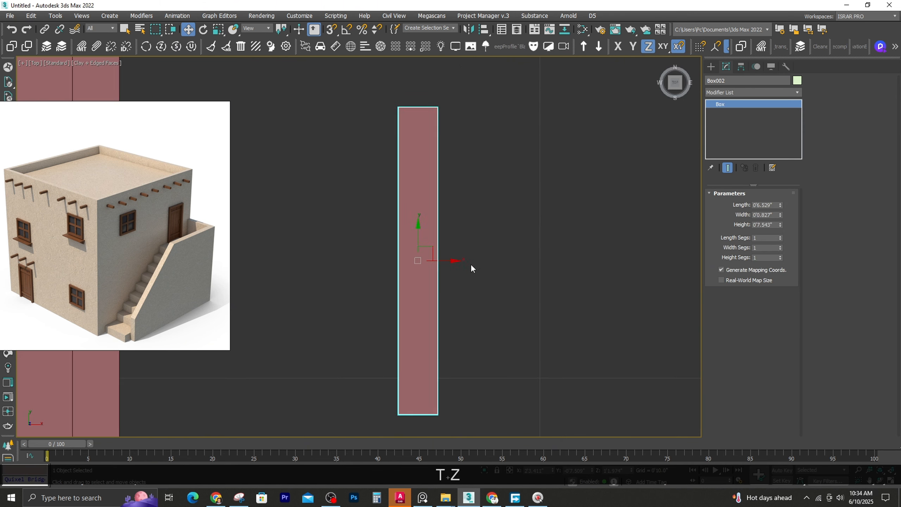
{"action": "key", "text": "F3"}
{"action": "scroll", "coordinate": [471, 268], "scroll_direction": "down", "scroll_amount": 5}
{"action": "mouse_move", "coordinate": [495, 213]}
{"action": "middle_mouse_down"}
{"action": "mouse_move", "coordinate": [495, 271]}
{"action": "mouse_move", "coordinate": [504, 279]}
{"action": "mouse_move", "coordinate": [422, 288]}
{"action": "middle_mouse_up"}
{"action": "key", "text": "r"}
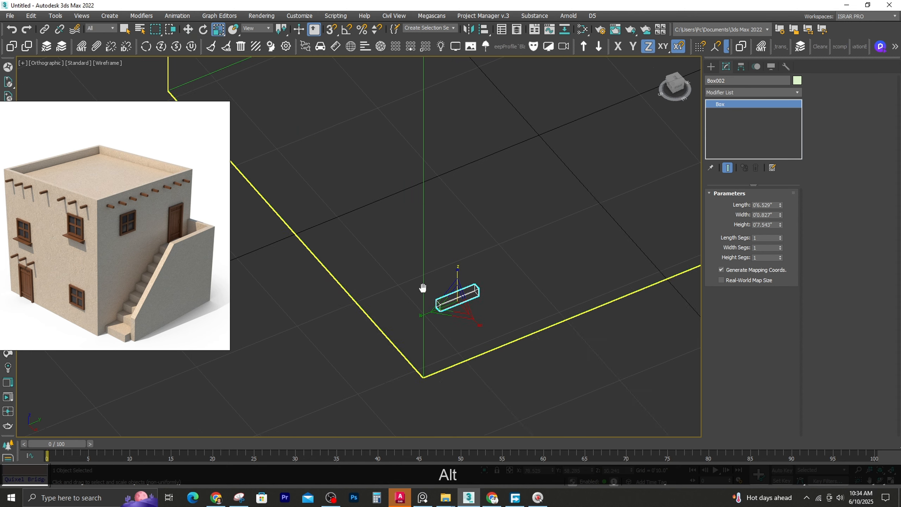
{"action": "key", "text": "F3"}
{"action": "scroll", "coordinate": [425, 328], "scroll_direction": "up", "scroll_amount": 3}
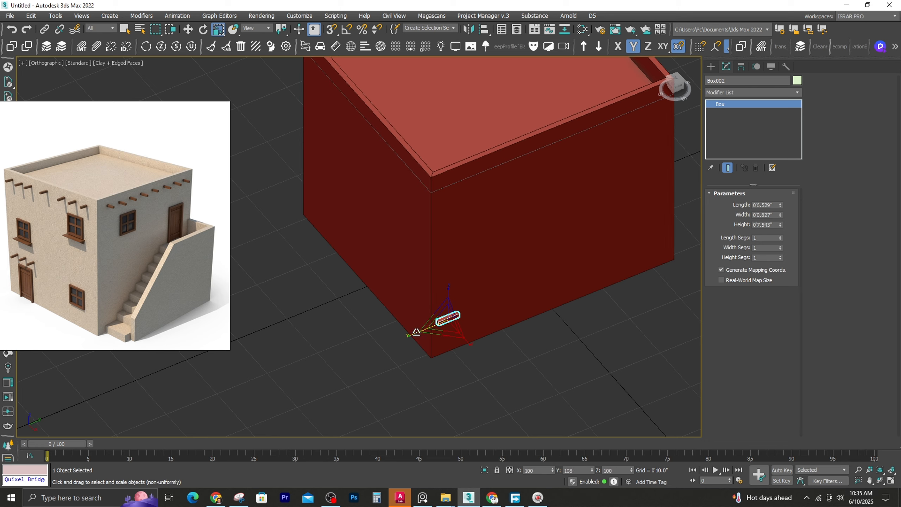
{"action": "key", "text": "t"}
{"action": "scroll", "coordinate": [406, 290], "scroll_direction": "up", "scroll_amount": 5}
{"action": "scroll", "coordinate": [467, 266], "scroll_direction": "up", "scroll_amount": 3}
{"action": "middle_click_drag", "start_coordinate": [391, 282], "coordinate": [431, 300]}
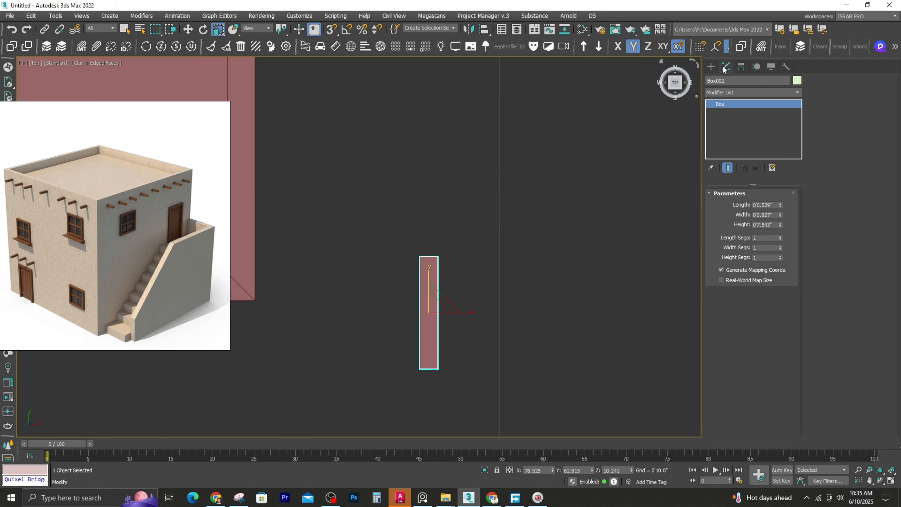
Snap the small beam's pivot to the midpoint of its upper end in Top view
{"action": "left_click", "coordinate": [741, 66]}
{"action": "left_click", "coordinate": [749, 132]}
{"action": "key", "text": "w"}
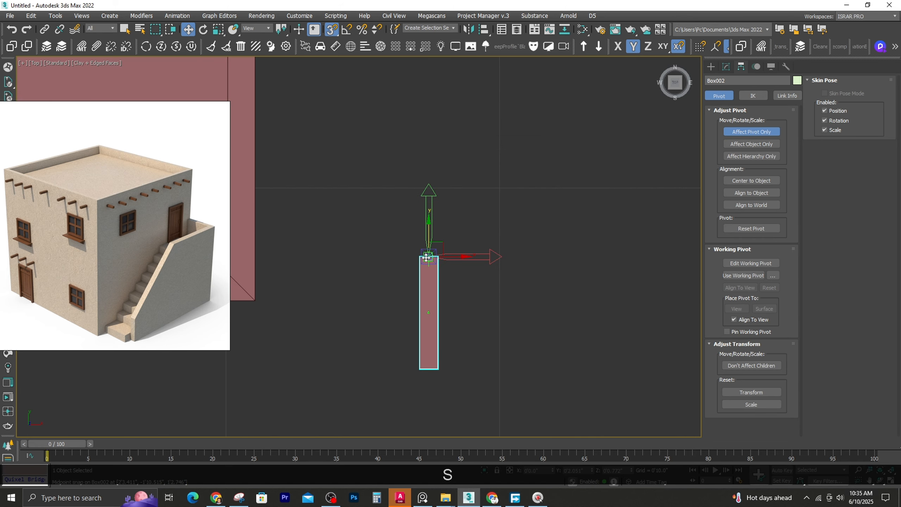
{"action": "left_click", "coordinate": [766, 131]}
Raise the small beam's pivot to the middle of the beam's height
{"action": "middle_click_drag", "start_coordinate": [520, 229], "coordinate": [339, 210], "text": "alt"}
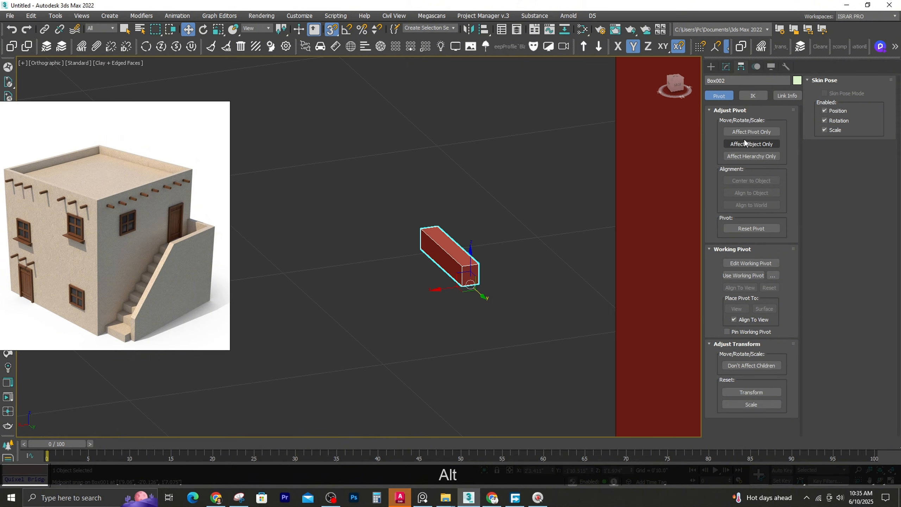
{"action": "left_click", "coordinate": [746, 134]}
{"action": "scroll", "coordinate": [509, 280], "scroll_direction": "up", "scroll_amount": 3}
{"action": "left_click_drag", "start_coordinate": [432, 268], "coordinate": [412, 269]}
{"action": "scroll", "coordinate": [422, 271], "scroll_direction": "down", "scroll_amount": 5}
{"action": "middle_click_drag", "start_coordinate": [413, 275], "coordinate": [478, 303], "text": "alt"}
{"action": "left_click", "coordinate": [745, 132]}
Isolate the rectangular shape and the small beam, with the building hidden
{"action": "middle_click_drag", "start_coordinate": [433, 255], "coordinate": [419, 284], "text": "alt"}
{"action": "scroll", "coordinate": [417, 284], "scroll_direction": "down", "scroll_amount": 6}
{"action": "scroll", "coordinate": [404, 229], "scroll_direction": "up", "scroll_amount": 2}
{"action": "key", "text": "F4"}
{"action": "left_click", "coordinate": [399, 203]}
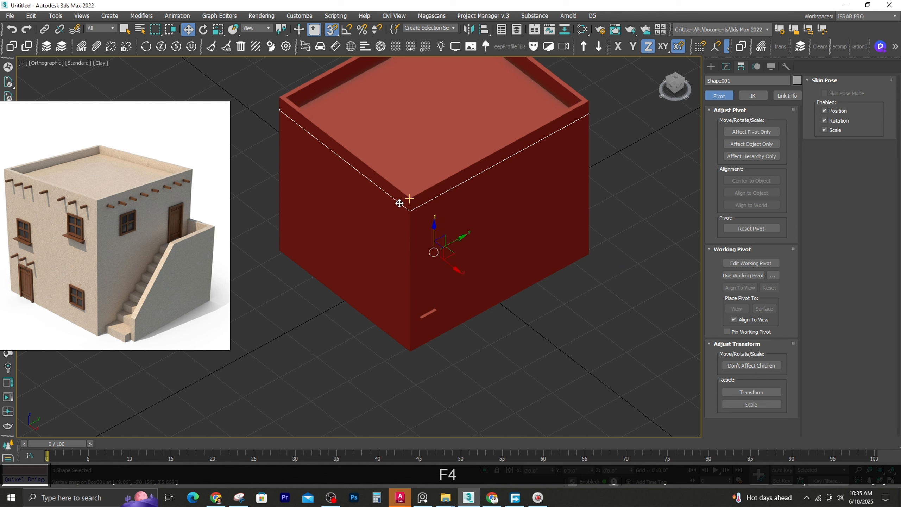
{"action": "left_click", "coordinate": [428, 314], "text": "ctrl"}
{"action": "key", "text": "ctrl+alt+q"}
{"action": "left_click", "coordinate": [354, 322]}
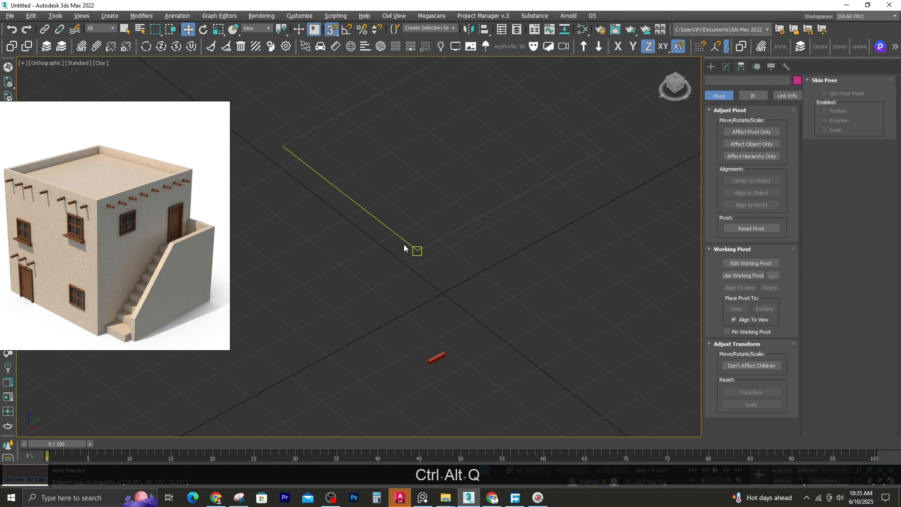
{"action": "left_click", "coordinate": [405, 248]}
{"action": "key", "text": "g"}
{"action": "key", "text": "g"}
{"action": "left_click", "coordinate": [55, 15]}
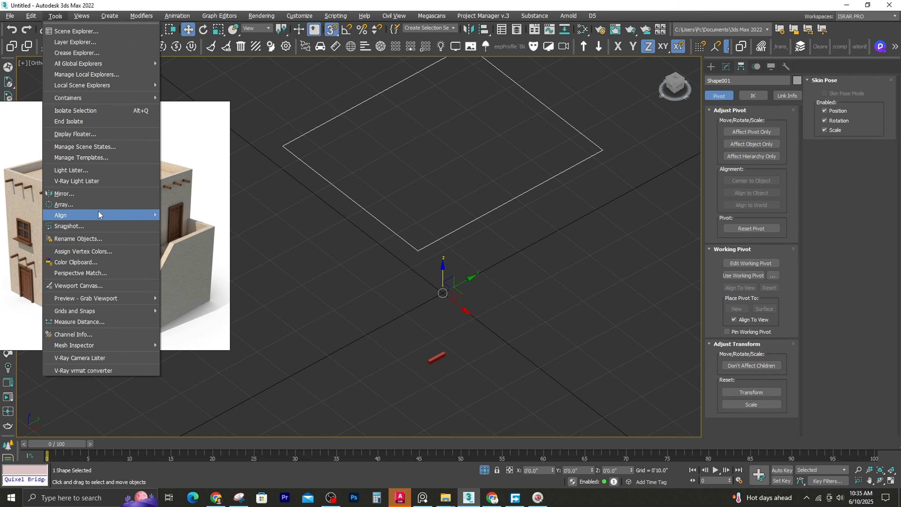
{"action": "mouse_move", "coordinate": [101, 215]}
{"action": "left_click", "coordinate": [192, 237]}
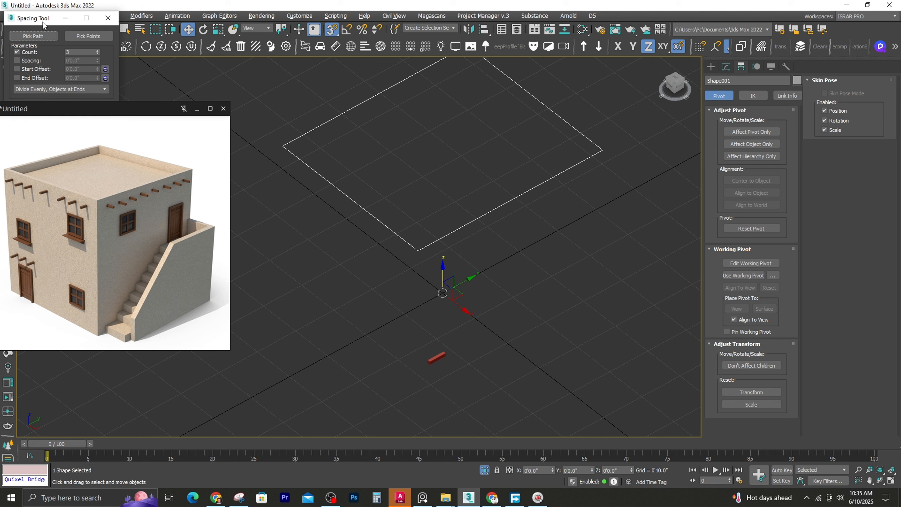
{"action": "left_click", "coordinate": [108, 17]}
Try to distribute the beam along the rectangular shape with the Spacing Tool, using Follow and a count of 24
{"action": "left_click", "coordinate": [55, 16]}
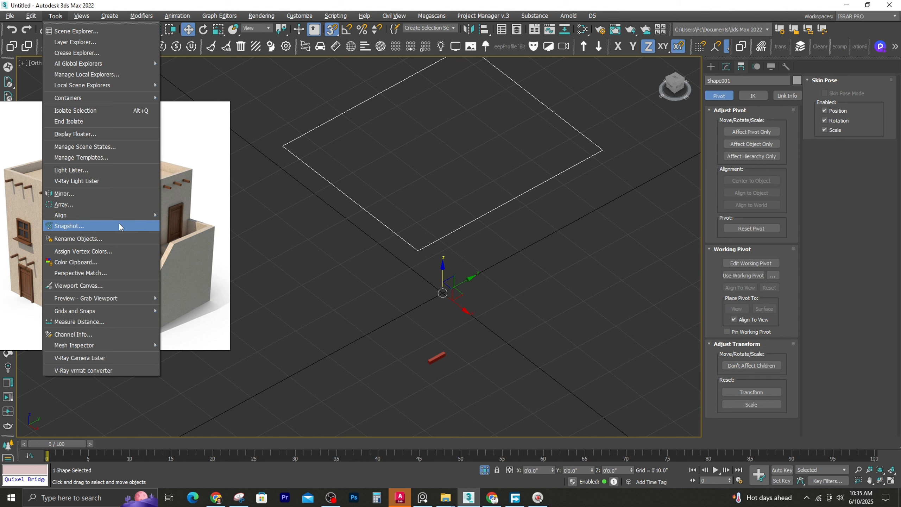
{"action": "mouse_move", "coordinate": [122, 217]}
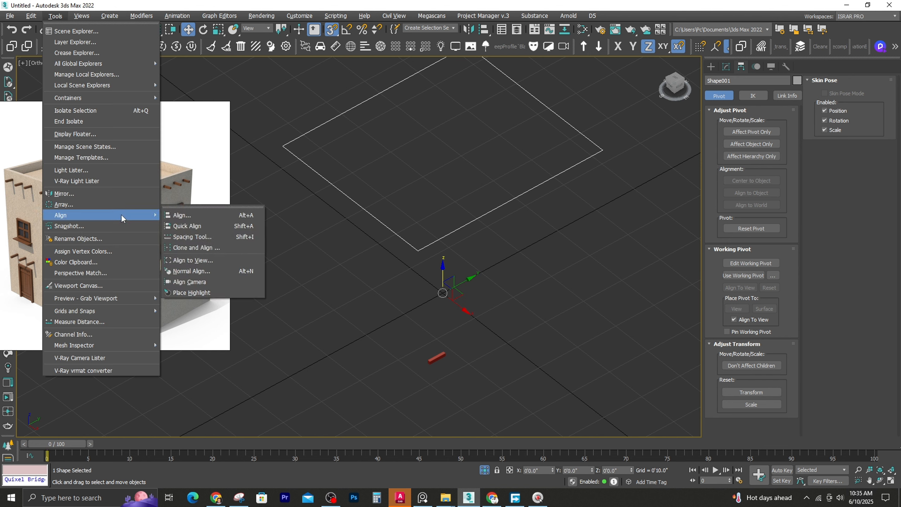
{"action": "left_click", "coordinate": [251, 237]}
{"action": "left_click", "coordinate": [436, 357]}
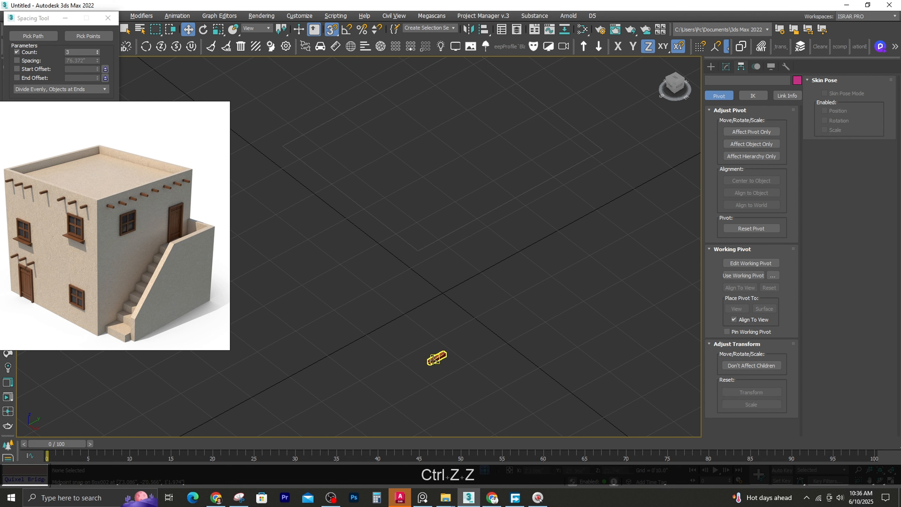
{"action": "key", "text": "F4"}
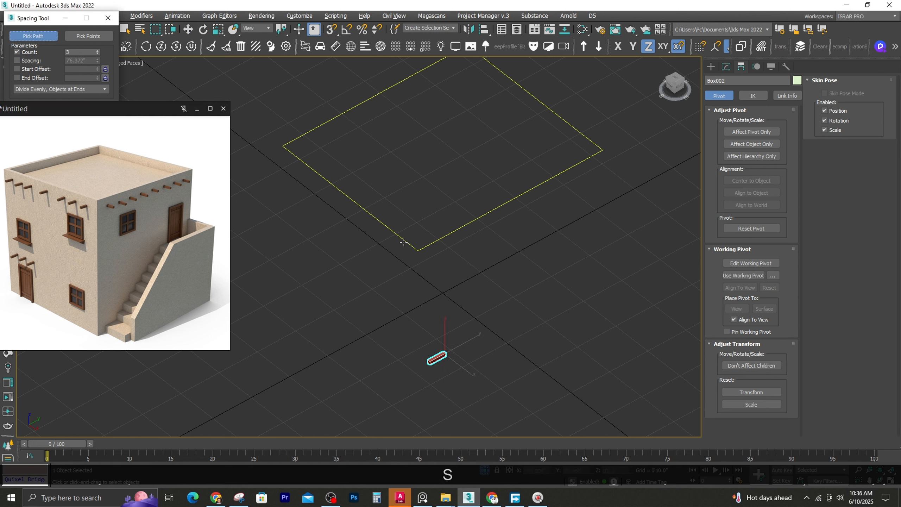
{"action": "left_click", "coordinate": [403, 242]}
{"action": "left_click_drag", "start_coordinate": [43, 18], "coordinate": [321, 257]}
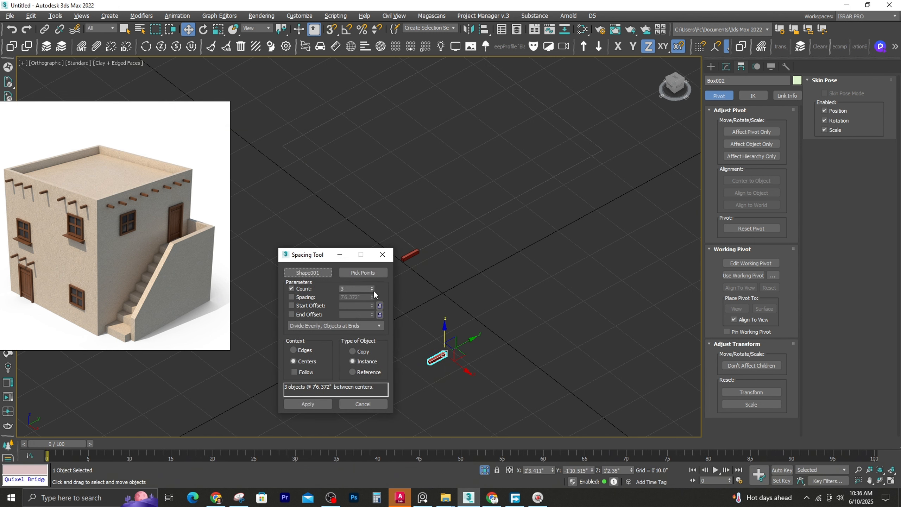
{"action": "left_click_drag", "start_coordinate": [372, 289], "coordinate": [378, 277]}
{"action": "left_click", "coordinate": [294, 372]}
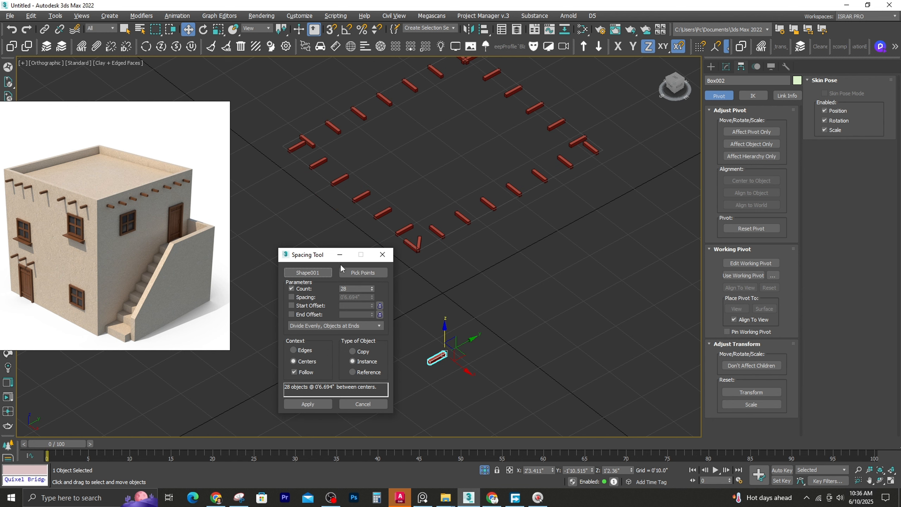
{"action": "mouse_move", "coordinate": [371, 289]}
{"action": "left_mouse_down"}
{"action": "mouse_move", "coordinate": [378, 274]}
{"action": "mouse_move", "coordinate": [372, 293]}
{"action": "left_mouse_up"}
{"action": "key", "text": "Escape"}
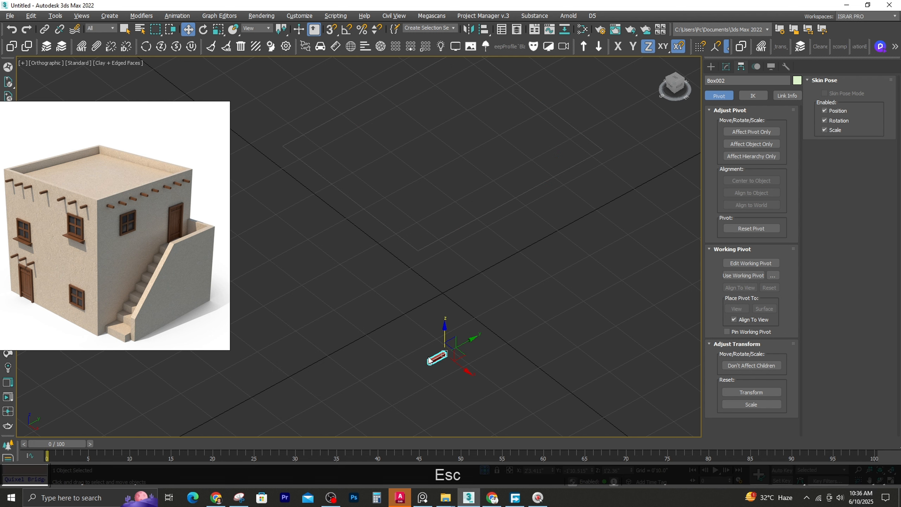
Snap the small beam's pivot to the midpoint of its opposite end, the lower one in Top view
{"action": "key", "text": "t"}
{"action": "key", "text": "z"}
{"action": "left_click", "coordinate": [748, 134]}
{"action": "key", "text": "s"}
{"action": "left_click_drag", "start_coordinate": [405, 169], "coordinate": [404, 336]}
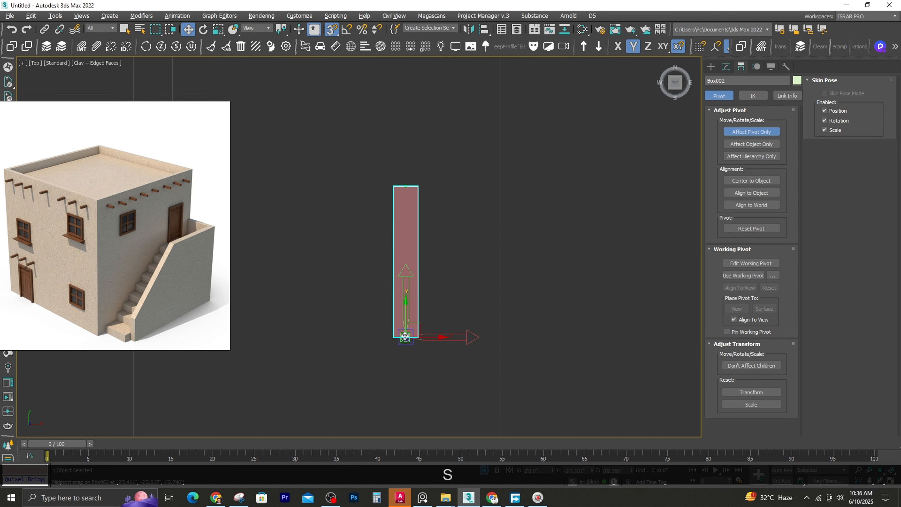
{"action": "middle_click_drag", "start_coordinate": [422, 333], "coordinate": [412, 300], "text": "alt"}
{"action": "scroll", "coordinate": [412, 300], "scroll_direction": "down", "scroll_amount": 5}
{"action": "left_click", "coordinate": [752, 133]}
Distribute the small beam along the rectangular shape with the Spacing Tool, using a count of 43, with the building shown again
{"action": "scroll", "coordinate": [438, 248], "scroll_direction": "down", "scroll_amount": 4}
{"action": "middle_click_drag", "start_coordinate": [426, 222], "coordinate": [402, 276]}
{"action": "key", "text": "g"}
{"action": "key", "text": "Escape"}
{"action": "left_click", "coordinate": [402, 328]}
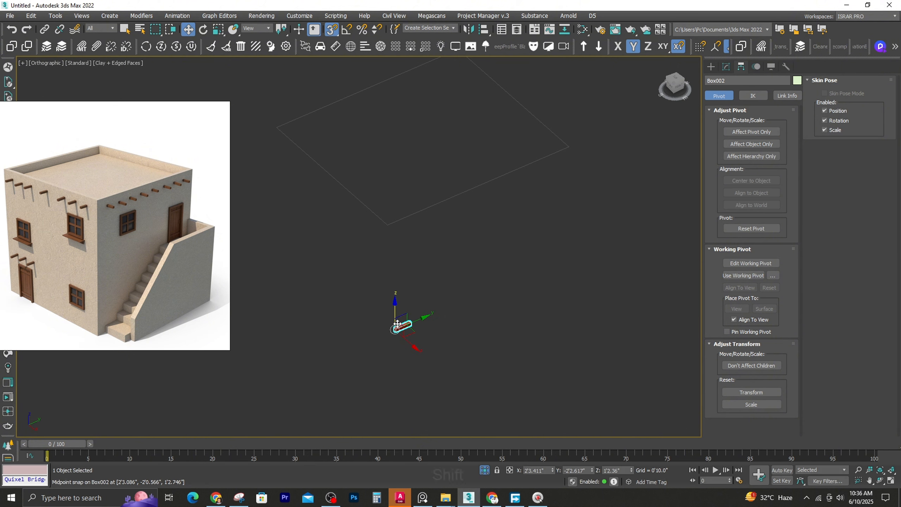
{"action": "key", "text": "shift+i"}
{"action": "left_click", "coordinate": [383, 220]}
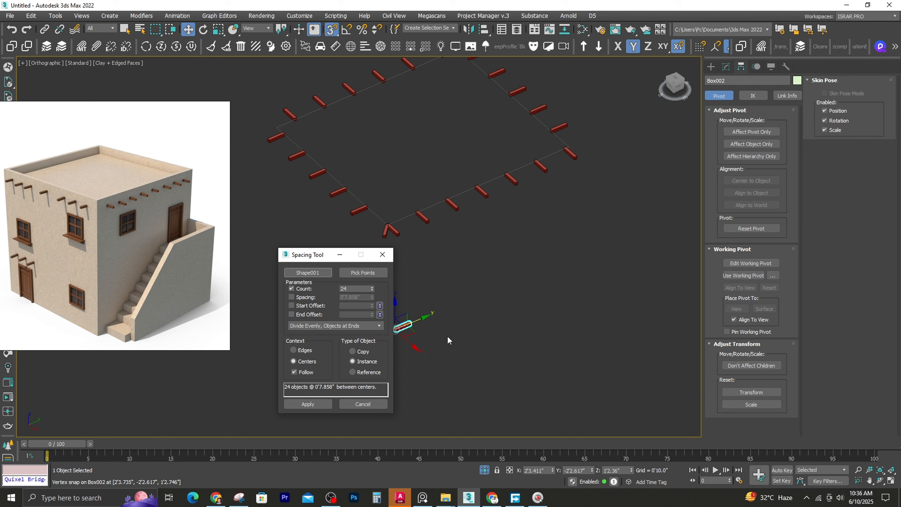
{"action": "left_click_drag", "start_coordinate": [371, 289], "coordinate": [372, 279]}
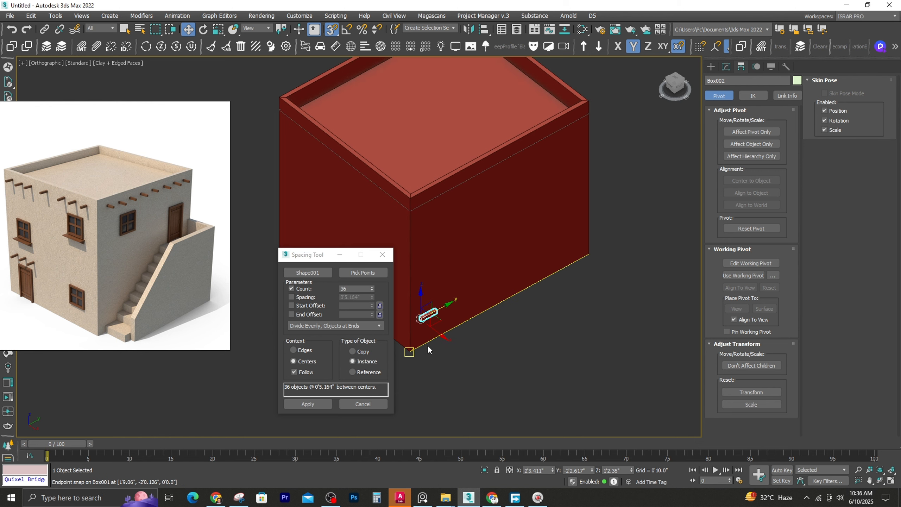
{"action": "left_click", "coordinate": [372, 288]}
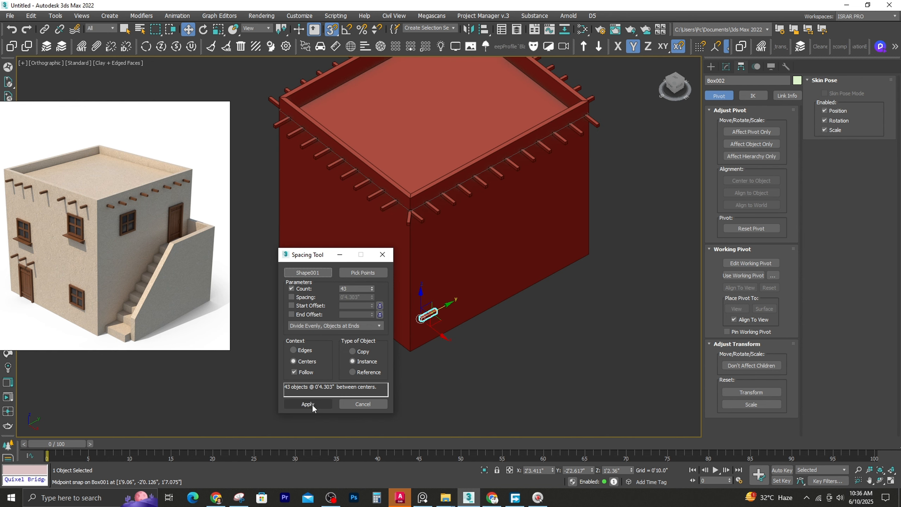
{"action": "left_click", "coordinate": [354, 405]}
Delete one of the two overlapping beams at the building's near corner
{"action": "scroll", "coordinate": [422, 220], "scroll_direction": "up", "scroll_amount": 3}
{"action": "left_click", "coordinate": [421, 219]}
{"action": "key", "text": "s"}
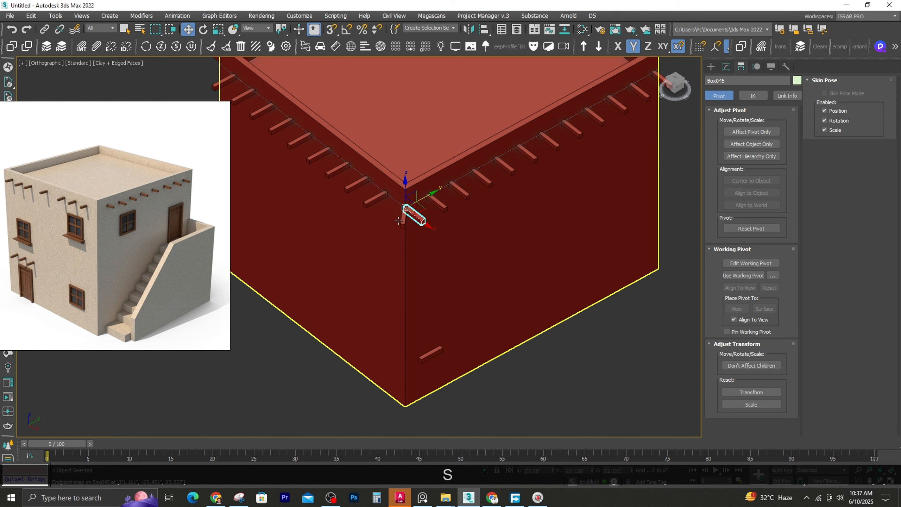
{"action": "scroll", "coordinate": [401, 221], "scroll_direction": "down", "scroll_amount": 5}
{"action": "middle_click_drag", "start_coordinate": [402, 222], "coordinate": [445, 199], "text": "alt"}
{"action": "key", "text": "Delete"}
{"action": "middle_click_drag", "start_coordinate": [445, 199], "coordinate": [477, 227], "text": "alt"}
{"action": "scroll", "coordinate": [420, 180], "scroll_direction": "up", "scroll_amount": 3}
{"action": "key", "text": "s"}
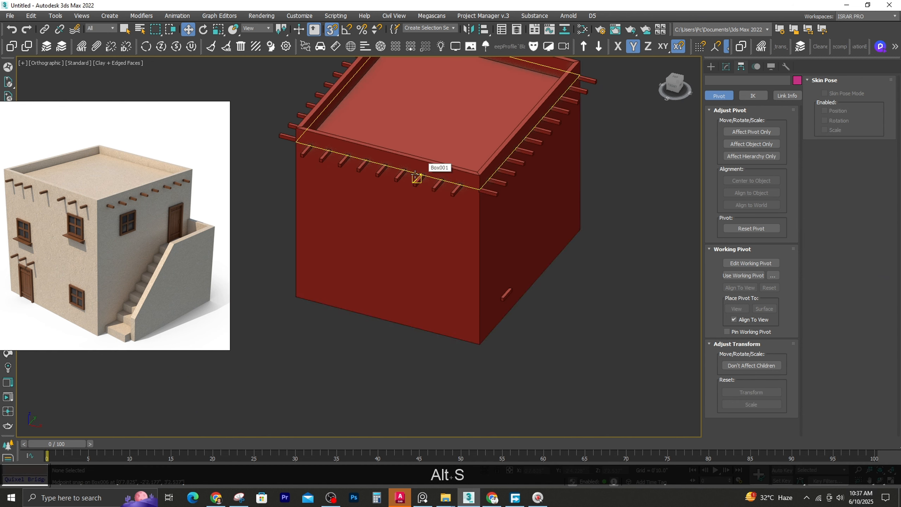
Add an Edit Poly modifier to the original small beam and shorten it by moving its end vertices about 1.7" along Y
{"action": "middle_click_drag", "start_coordinate": [417, 177], "coordinate": [376, 180]}
{"action": "key", "text": "Escape"}
{"action": "left_click", "coordinate": [467, 299]}
{"action": "left_click", "coordinate": [726, 67]}
{"action": "left_click", "coordinate": [730, 92]}
{"action": "type", "text": "ed"}
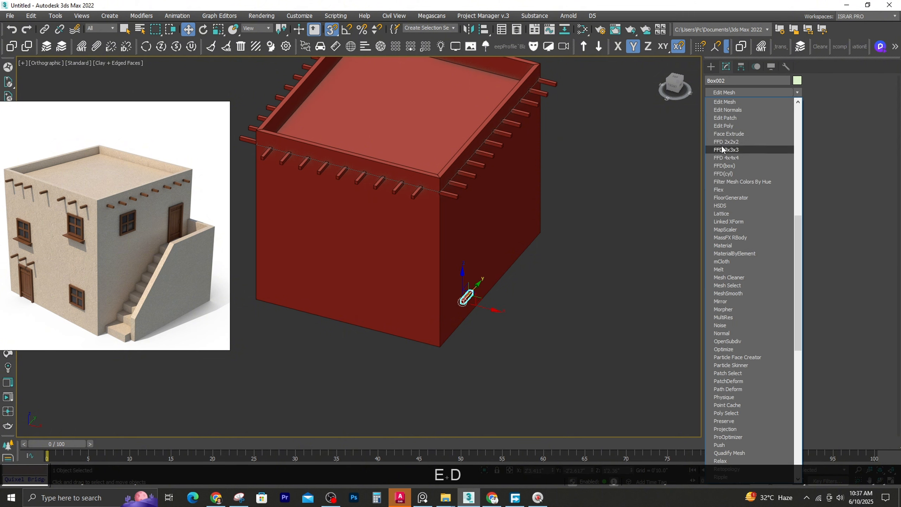
{"action": "left_click", "coordinate": [724, 125]}
{"action": "key", "text": "1"}
{"action": "key", "text": "s"}
{"action": "middle_click_drag", "start_coordinate": [553, 263], "coordinate": [440, 302], "text": "alt"}
{"action": "scroll", "coordinate": [427, 318], "scroll_direction": "up", "scroll_amount": 3}
{"action": "left_click_drag", "start_coordinate": [434, 324], "coordinate": [459, 333]}
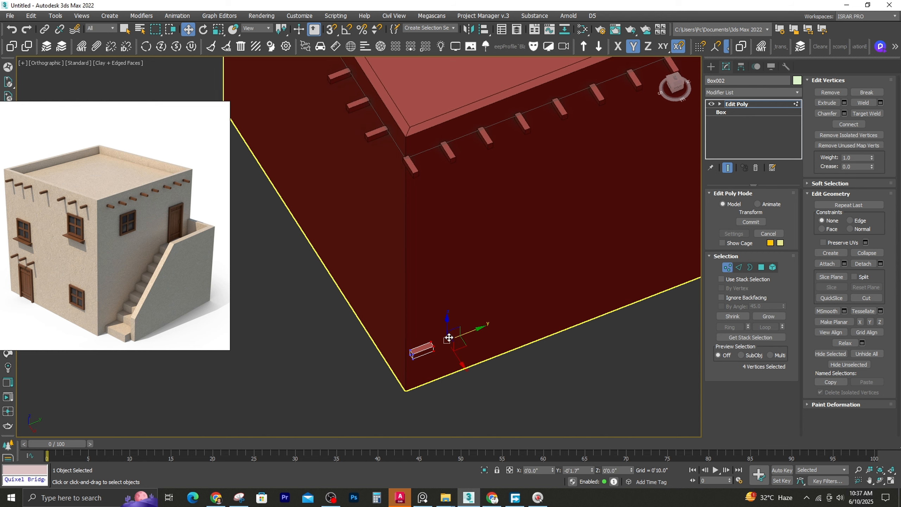
{"action": "left_click", "coordinate": [728, 269]}
Delete the remaining corner beam and two beams from the front wall's row, leaving groups of two, two and three
{"action": "left_click", "coordinate": [413, 169]}
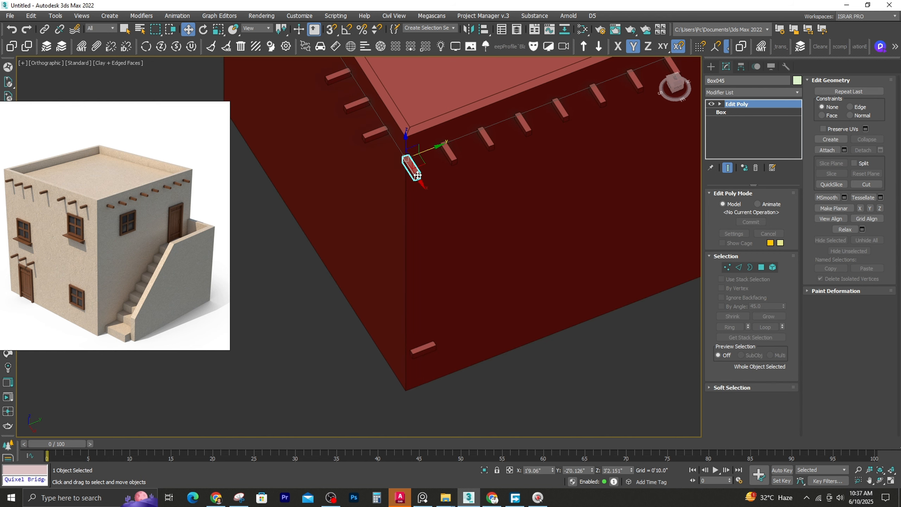
{"action": "key", "text": "Delete"}
{"action": "scroll", "coordinate": [426, 170], "scroll_direction": "down", "scroll_amount": 2}
{"action": "middle_click_drag", "start_coordinate": [426, 171], "coordinate": [319, 245]}
{"action": "scroll", "coordinate": [568, 145], "scroll_direction": "down", "scroll_amount": 2}
{"action": "middle_click_drag", "start_coordinate": [568, 145], "coordinate": [568, 174]}
{"action": "middle_click_drag", "start_coordinate": [341, 234], "coordinate": [373, 232], "text": "alt"}
{"action": "left_click", "coordinate": [362, 161]}
{"action": "key", "text": "Delete"}
{"action": "left_click", "coordinate": [375, 234]}
{"action": "key", "text": "Delete"}
Try removing two beams from the right wall's row, and undo the deletions
{"action": "left_click", "coordinate": [516, 210]}
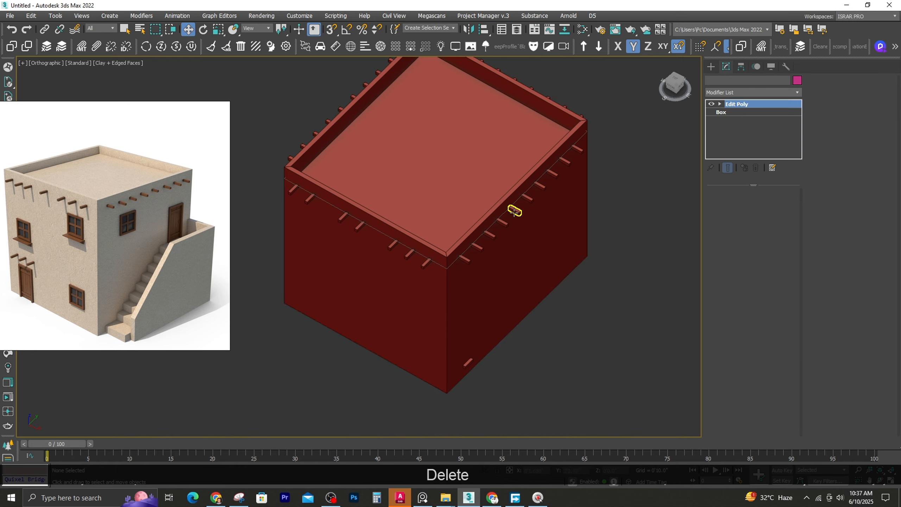
{"action": "key", "text": "Delete"}
{"action": "left_click", "coordinate": [564, 161]}
{"action": "key", "text": "Delete"}
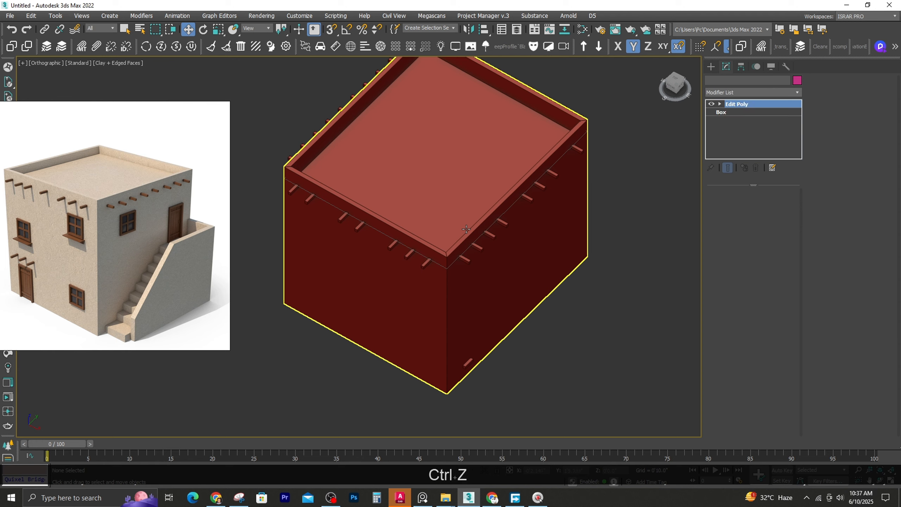
{"action": "key", "text": "ctrl+z"}
{"action": "key", "text": "ctrl+z"}
{"action": "key", "text": "ctrl+z"}
Delete one beam near the middle of the rear wall's row to leave a gap
{"action": "middle_click_drag", "start_coordinate": [466, 229], "coordinate": [384, 166], "text": "alt"}
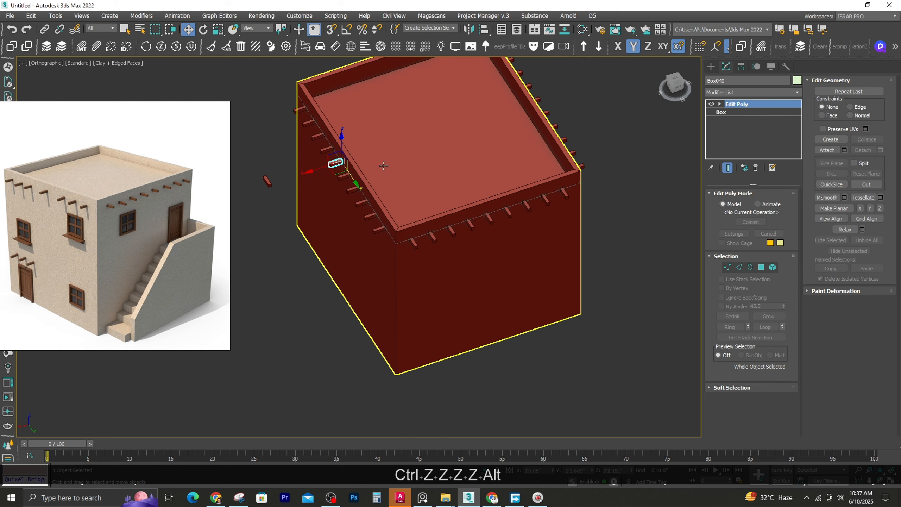
{"action": "key", "text": "Delete"}
{"action": "left_click", "coordinate": [489, 217]}
{"action": "key", "text": "Delete"}
Move the original small beam along X, well clear of the building
{"action": "scroll", "coordinate": [488, 246], "scroll_direction": "down", "scroll_amount": 4}
{"action": "middle_click_drag", "start_coordinate": [488, 247], "coordinate": [559, 248], "text": "alt"}
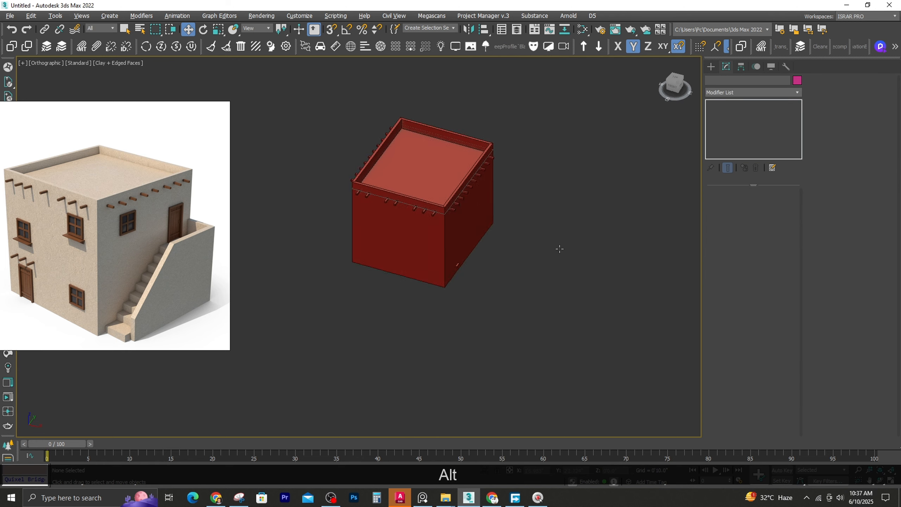
{"action": "left_click", "coordinate": [457, 266]}
{"action": "left_click", "coordinate": [649, 325]}
Isolate the building block in Top view, with all the beams hidden
{"action": "left_click", "coordinate": [382, 227]}
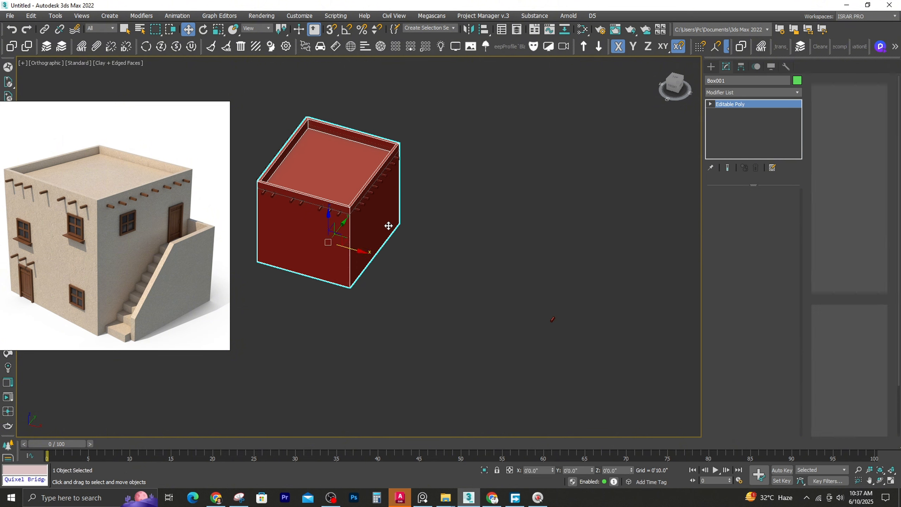
{"action": "key", "text": "y"}
{"action": "key", "text": "t"}
{"action": "key", "text": "z"}
{"action": "left_click", "coordinate": [463, 216]}
{"action": "key", "text": "s"}
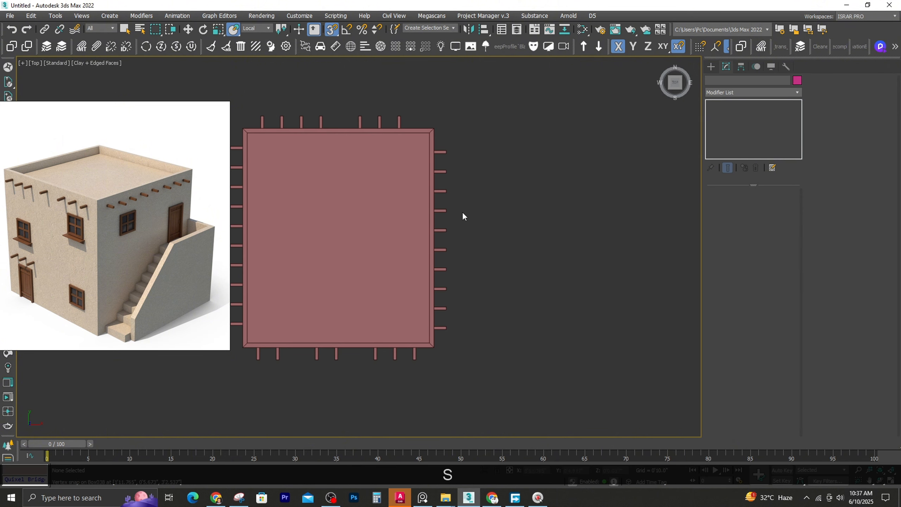
{"action": "left_click", "coordinate": [420, 163]}
{"action": "key", "text": "alt+q"}
Draw a box about 4'0.8" long, 1'0.9" wide and 5'3.4" high against the building's right wall and lower it to ground level
{"action": "left_click", "coordinate": [711, 66]}
{"action": "left_click", "coordinate": [729, 129]}
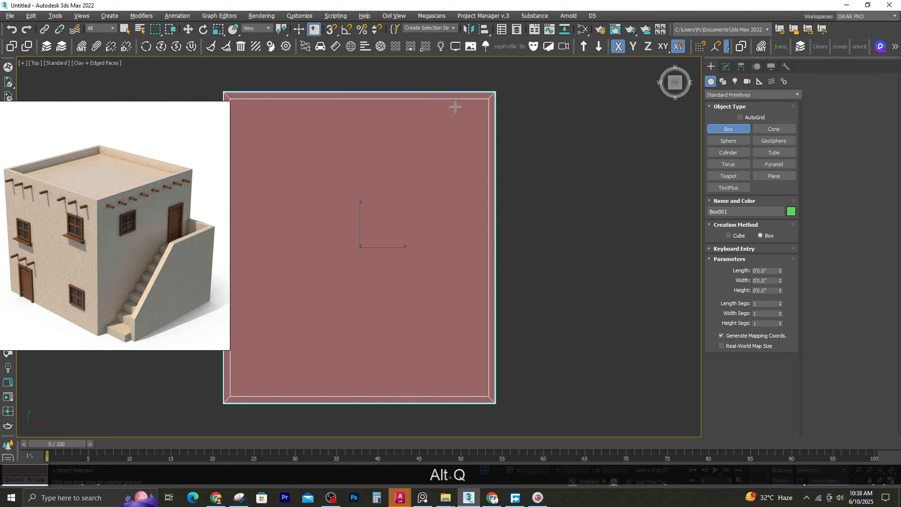
{"action": "mouse_move", "coordinate": [495, 93]}
{"action": "left_mouse_down"}
{"action": "mouse_move", "coordinate": [588, 207]}
{"action": "mouse_move", "coordinate": [493, 397]}
{"action": "mouse_move", "coordinate": [585, 406]}
{"action": "left_mouse_up"}
{"action": "scroll", "coordinate": [583, 405], "scroll_direction": "down", "scroll_amount": 2}
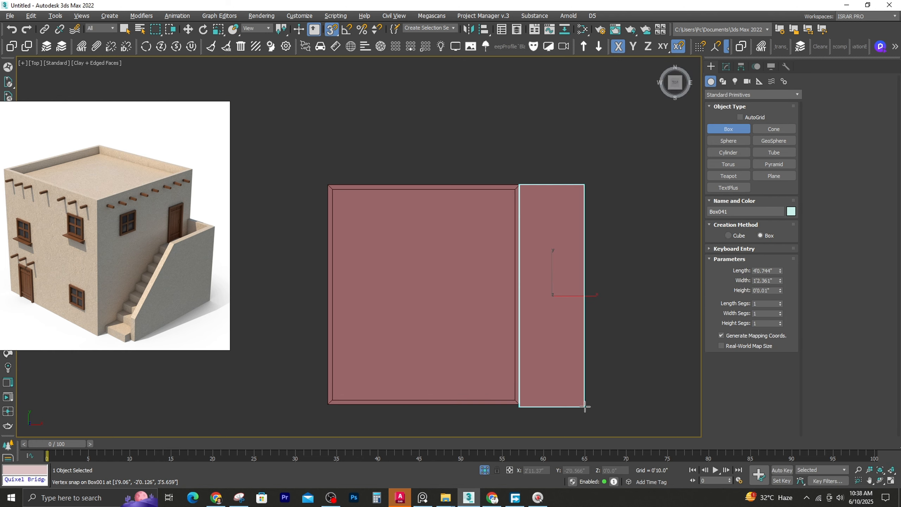
{"action": "middle_click_drag", "start_coordinate": [544, 404], "coordinate": [505, 292], "text": "alt"}
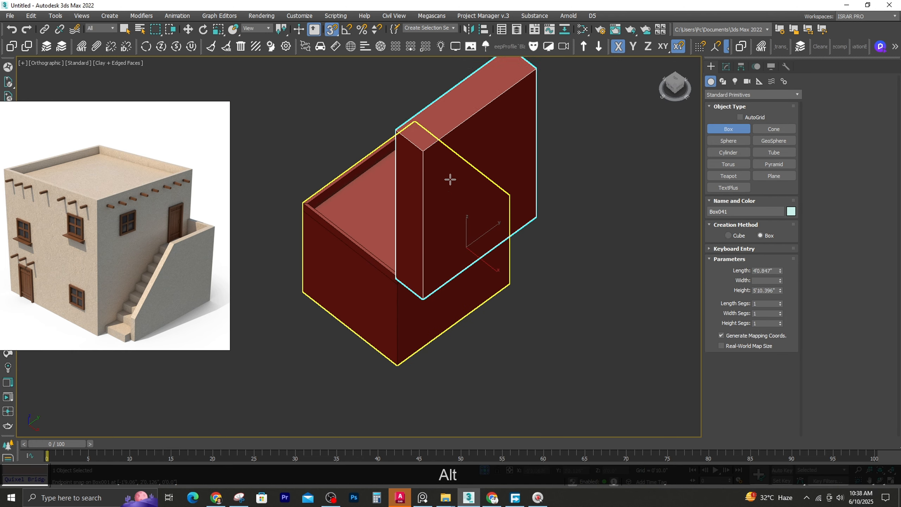
{"action": "key", "text": "s"}
{"action": "key", "text": "w"}
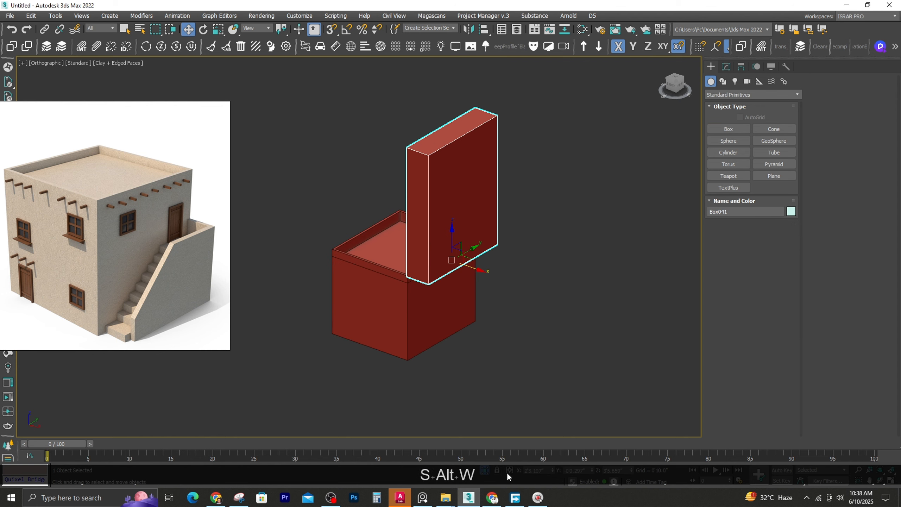
{"action": "right_click", "coordinate": [631, 471]}
{"action": "middle_click_drag", "start_coordinate": [452, 355], "coordinate": [446, 353], "text": "alt"}
Add an Edit Poly modifier to the side box and lower its top vertices by about 4'0.5"
{"action": "key", "text": "t"}
{"action": "key", "text": "z"}
{"action": "left_click", "coordinate": [726, 66]}
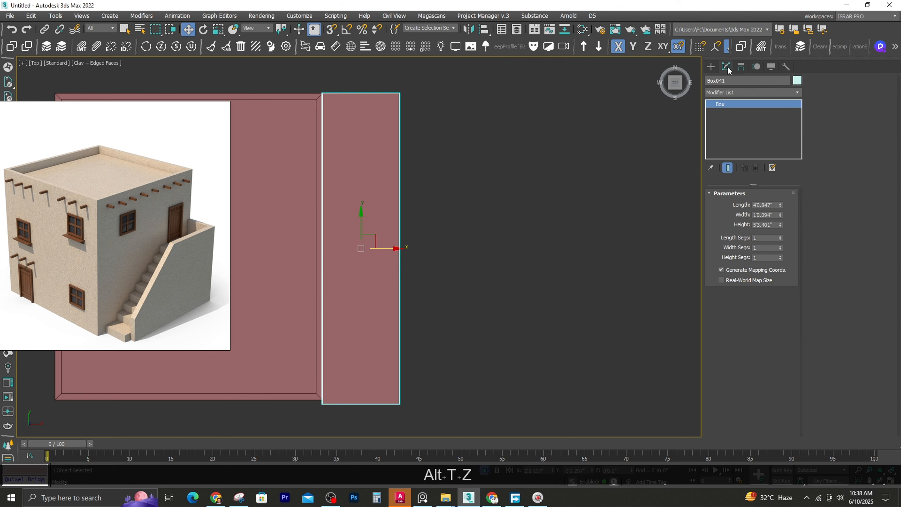
{"action": "left_click", "coordinate": [723, 91]}
{"action": "type", "text": "ed"}
{"action": "left_click", "coordinate": [725, 125]}
{"action": "middle_click_drag", "start_coordinate": [419, 263], "coordinate": [379, 154], "text": "alt"}
{"action": "scroll", "coordinate": [380, 153], "scroll_direction": "down", "scroll_amount": 3}
{"action": "key", "text": "1"}
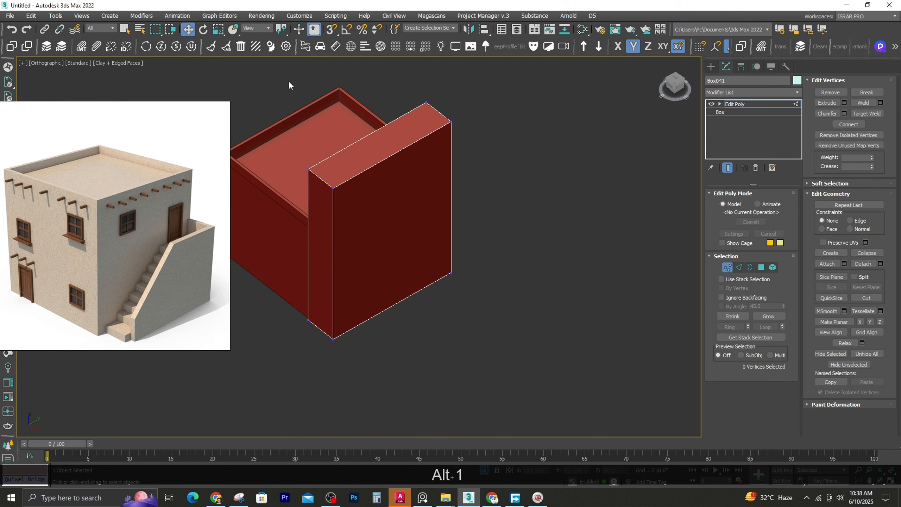
{"action": "left_click_drag", "start_coordinate": [385, 130], "coordinate": [324, 268]}
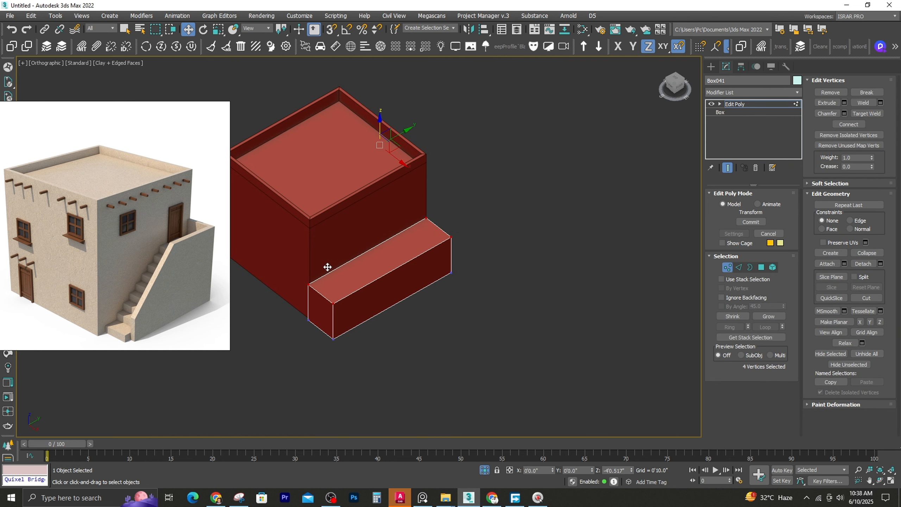
Pull the side box's front-end vertices back along Y, just behind the building's front corner
{"action": "key", "text": "t"}
{"action": "key", "text": "z"}
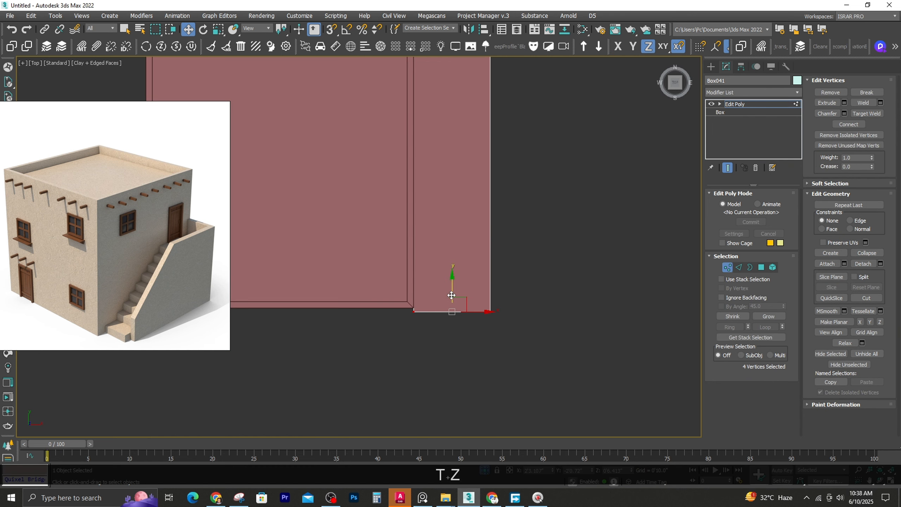
{"action": "left_click_drag", "start_coordinate": [412, 304], "coordinate": [412, 303]}
{"action": "middle_click_drag", "start_coordinate": [412, 302], "coordinate": [348, 270], "text": "alt"}
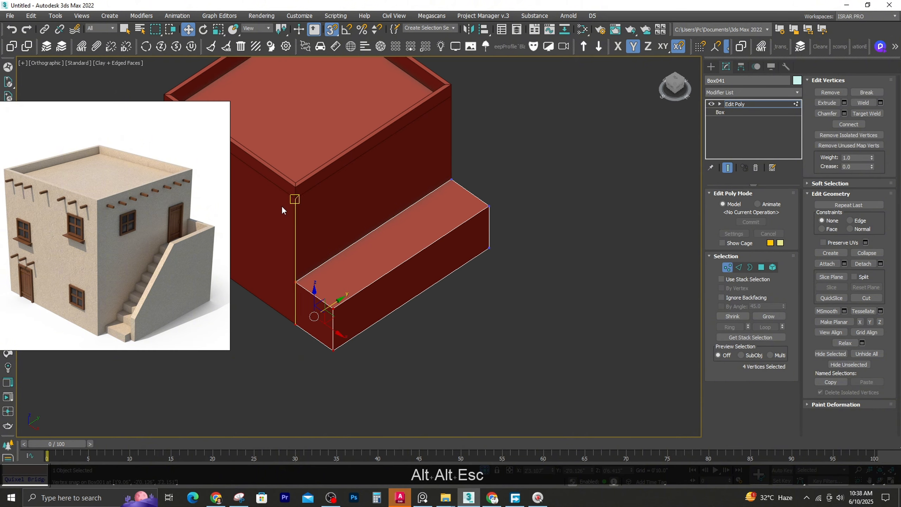
Connect the ring of lengthwise edges on the side box with 16 segments
{"action": "left_click", "coordinate": [739, 266]}
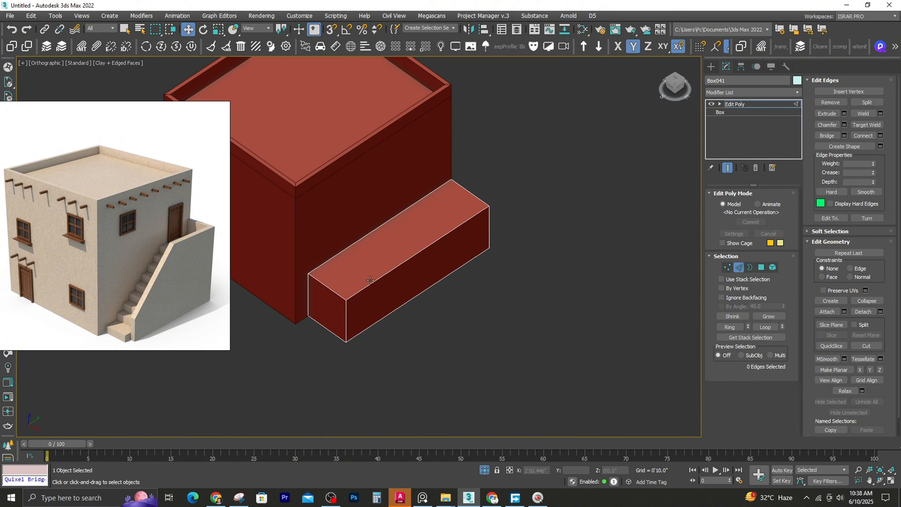
{"action": "key", "text": "alt+r"}
{"action": "right_click", "coordinate": [385, 272]}
{"action": "left_click", "coordinate": [352, 241]}
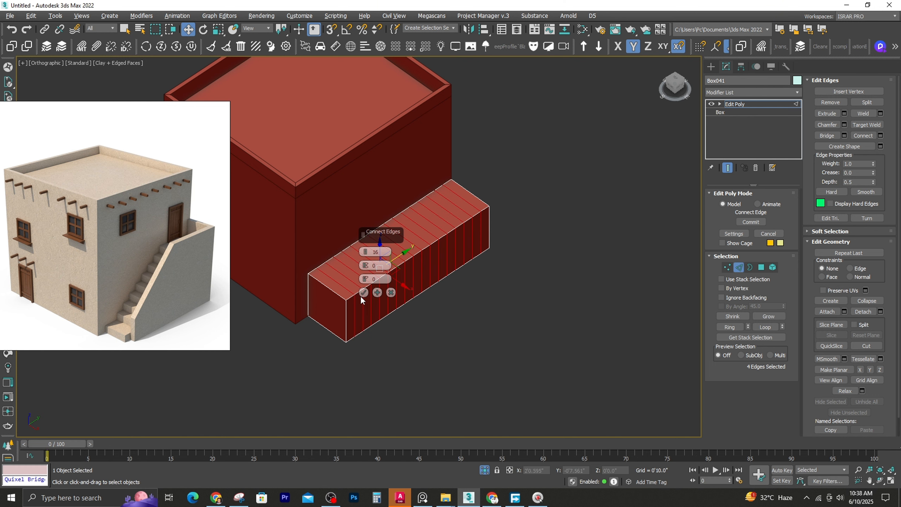
Lower the side box's top vertices in Front view to a height of about 2.7" and display the model shaded with edges
{"action": "key", "text": "alt+f"}
{"action": "key", "text": "f"}
{"action": "key", "text": "1"}
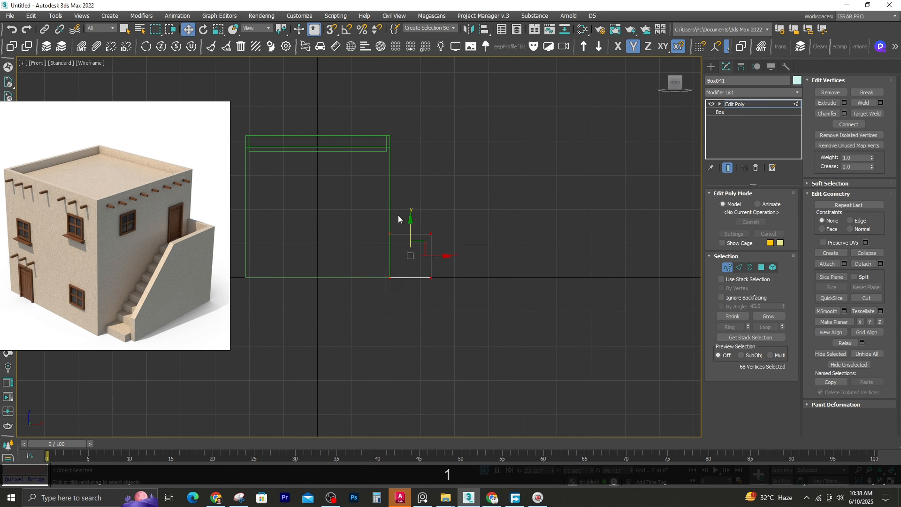
{"action": "left_click_drag", "start_coordinate": [411, 243], "coordinate": [413, 252]}
{"action": "middle_click_drag", "start_coordinate": [413, 252], "coordinate": [374, 300], "text": "alt"}
{"action": "key", "text": "F3"}
{"action": "key", "text": "F4"}
{"action": "scroll", "coordinate": [383, 284], "scroll_direction": "up", "scroll_amount": 6}
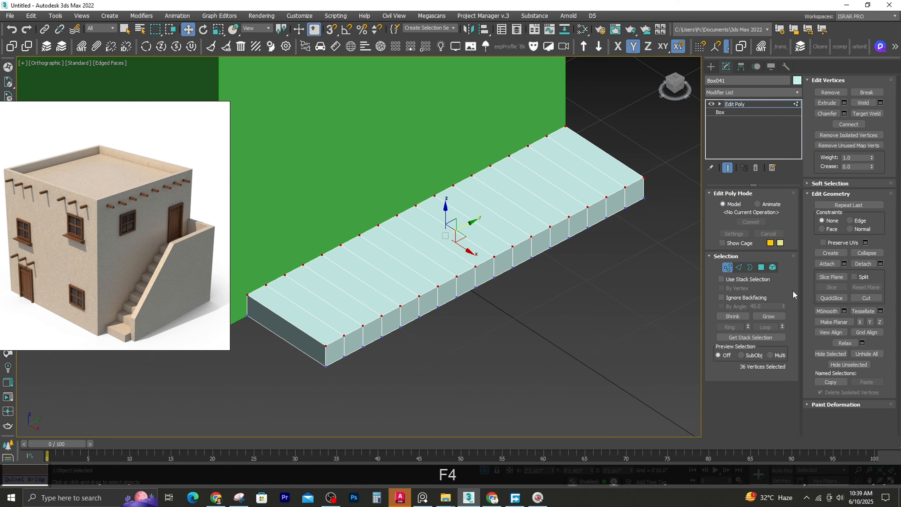
Select the 16 top polygons of the low side box, leaving out the frontmost one
{"action": "key", "text": "4"}
{"action": "left_click", "coordinate": [294, 303]}
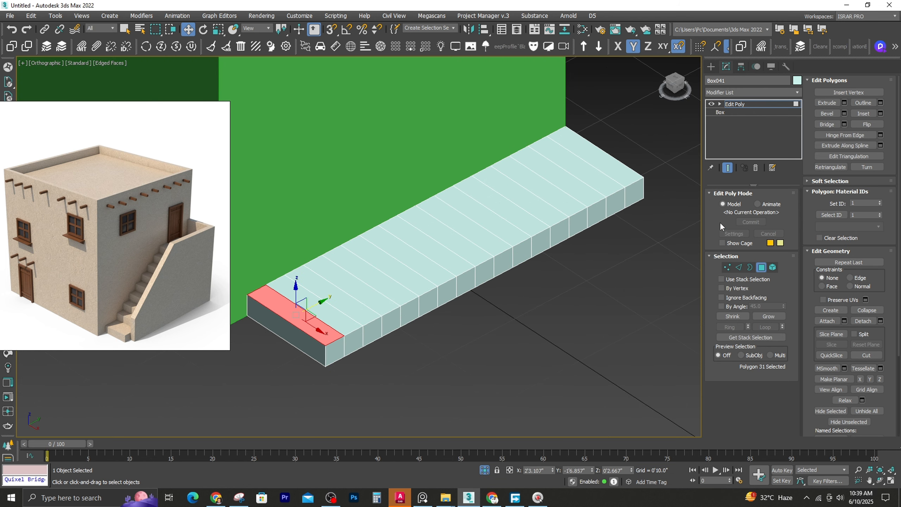
{"action": "left_click", "coordinate": [595, 181]}
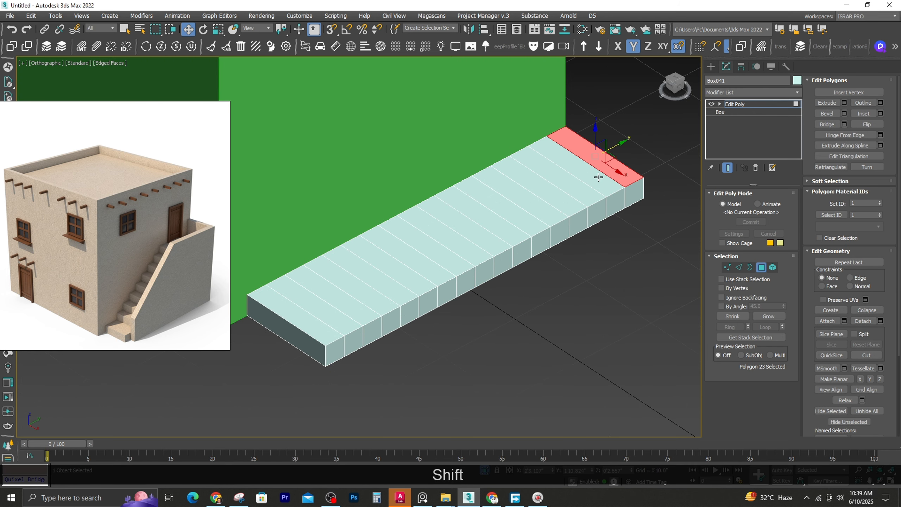
{"action": "left_click", "coordinate": [285, 311], "text": "shift"}
{"action": "left_click", "coordinate": [300, 311], "text": "alt"}
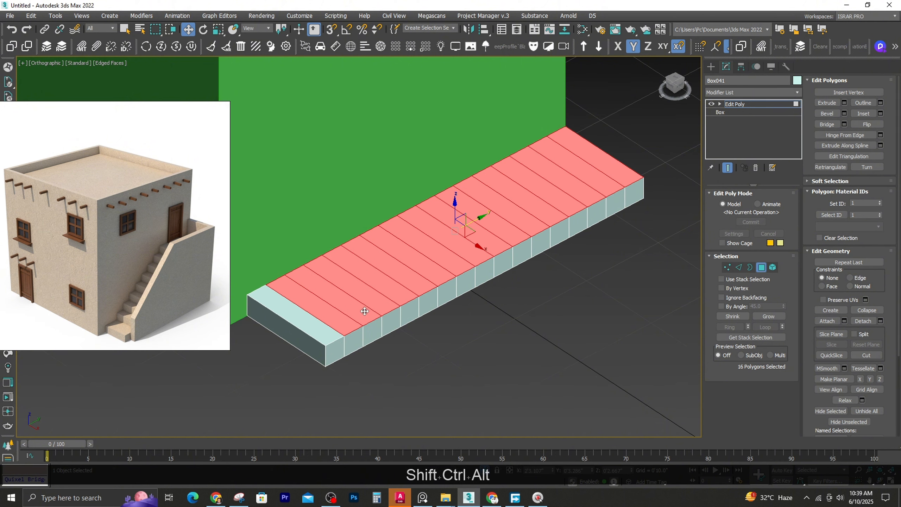
Try raising the selected top polygons along Z, and undo the changes
{"action": "left_click_drag", "start_coordinate": [455, 217], "coordinate": [465, 193], "text": "shift"}
{"action": "left_click", "coordinate": [315, 294], "text": "alt"}
{"action": "key", "text": "ctrl+z"}
Try extruding the 16 selected top polygons by a freehand height, and undo it
{"action": "key", "text": "ctrl+z"}
{"action": "key", "text": "ctrl+z"}
{"action": "right_click", "coordinate": [322, 269], "text": "shift"}
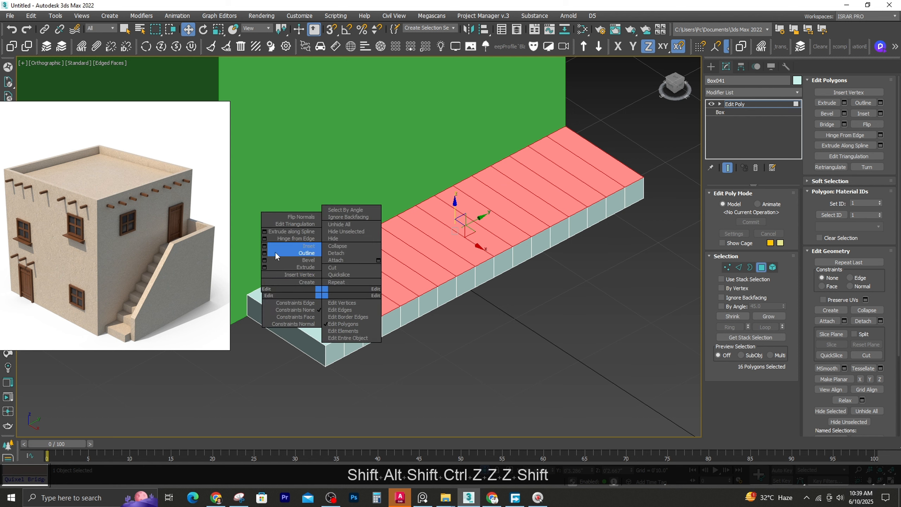
{"action": "left_click", "coordinate": [376, 252]}
{"action": "mouse_move", "coordinate": [366, 265]}
{"action": "left_mouse_down"}
{"action": "mouse_move", "coordinate": [366, 256]}
{"action": "mouse_move", "coordinate": [374, 264]}
{"action": "left_mouse_up"}
{"action": "key", "text": "ctrl+z"}
{"action": "key", "text": "Escape"}
Extrude the 16 selected top polygons by 2" to form the second stair step
{"action": "right_click", "coordinate": [335, 276], "text": "shift"}
{"action": "left_click", "coordinate": [279, 252]}
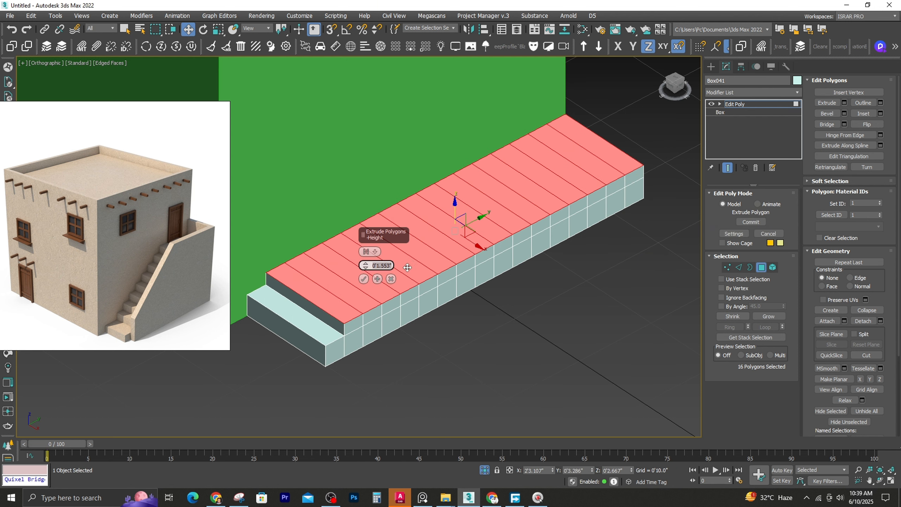
{"action": "type", "text": "2\""}
{"action": "key", "text": "Return"}
{"action": "left_click", "coordinate": [366, 277]}
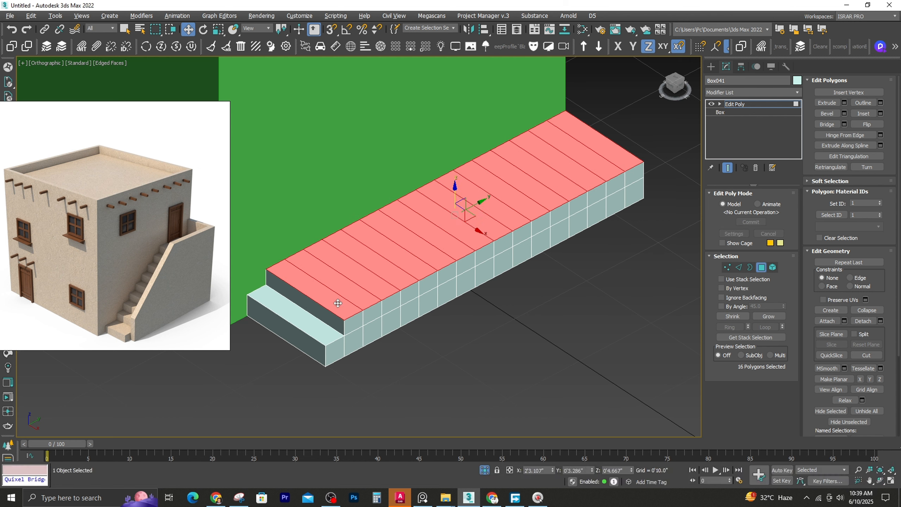
Form the third and fourth stair steps by extruding the rear 15 and 14 top polygons by 2" each, leaving out the frontmost each time
{"action": "left_click", "coordinate": [338, 303], "text": "alt"}
{"action": "right_click", "coordinate": [351, 276], "text": "shift"}
{"action": "left_click", "coordinate": [296, 253]}
{"action": "left_click", "coordinate": [363, 280]}
{"action": "right_click", "coordinate": [356, 245], "text": "shift"}
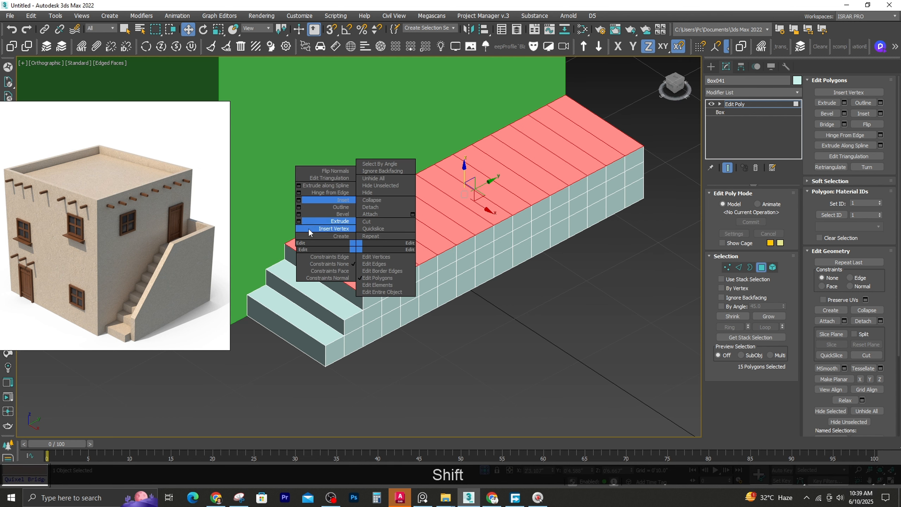
{"action": "left_click", "coordinate": [299, 220]}
{"action": "key", "text": "Escape"}
{"action": "left_click", "coordinate": [345, 265], "text": "alt"}
{"action": "right_click", "coordinate": [370, 240], "text": "shift"}
{"action": "left_click", "coordinate": [313, 215]}
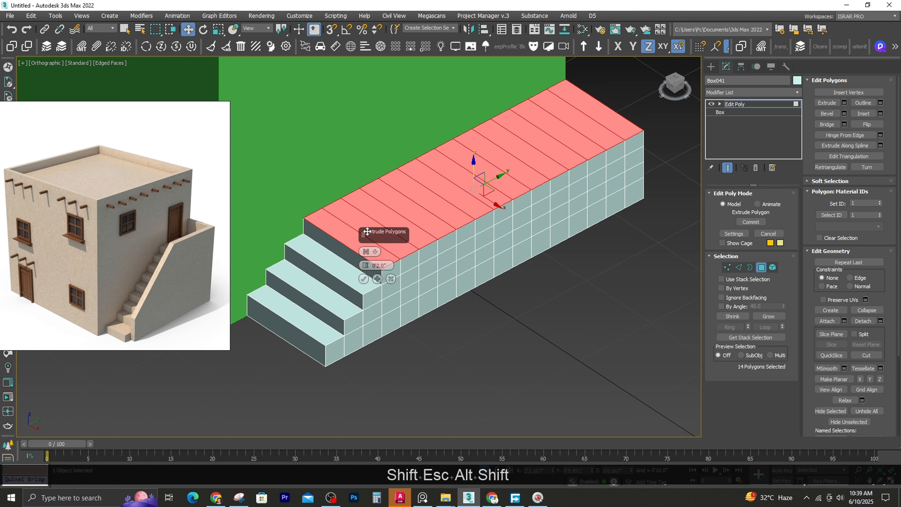
{"action": "left_click", "coordinate": [363, 279]}
{"action": "right_click", "coordinate": [368, 233], "text": "shift"}
{"action": "left_click", "coordinate": [311, 208]}
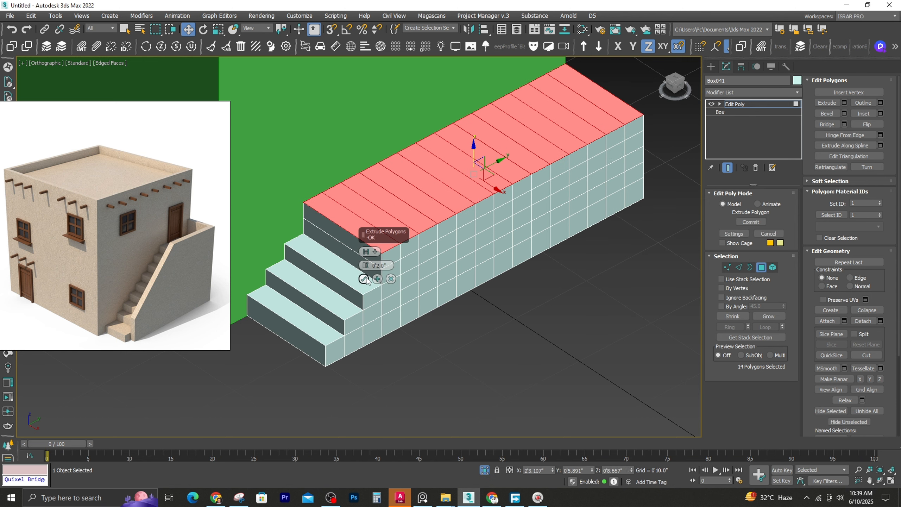
{"action": "key", "text": "Escape"}
{"action": "key", "text": "ctrl+z"}
{"action": "key", "text": "ctrl+z"}
Form the fifth and sixth stair steps by extruding the rear 13 and 12 top polygons by 2" each
{"action": "left_click", "coordinate": [360, 250], "text": "alt"}
{"action": "right_click", "coordinate": [358, 221], "text": "shift"}
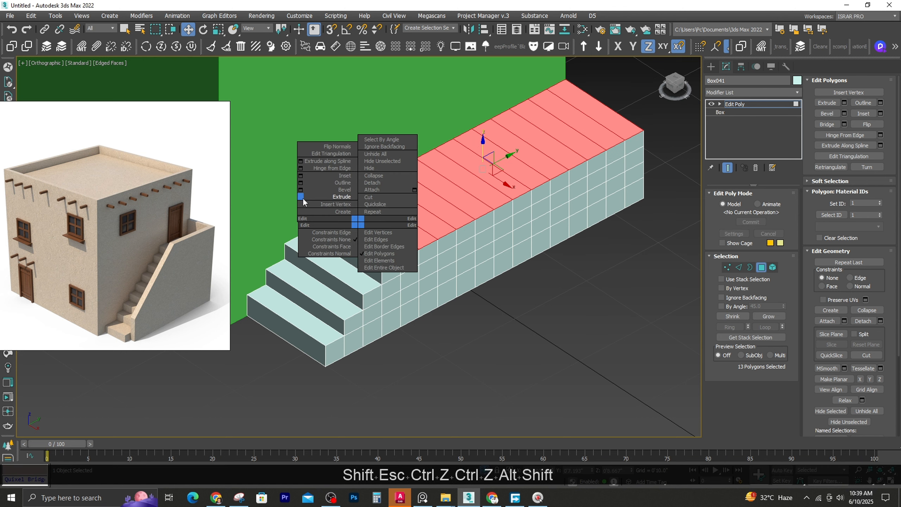
{"action": "left_click", "coordinate": [301, 196]}
{"action": "left_click", "coordinate": [366, 277]}
{"action": "left_click", "coordinate": [383, 223], "text": "alt"}
{"action": "right_click", "coordinate": [411, 200], "text": "shift"}
{"action": "left_click", "coordinate": [354, 175]}
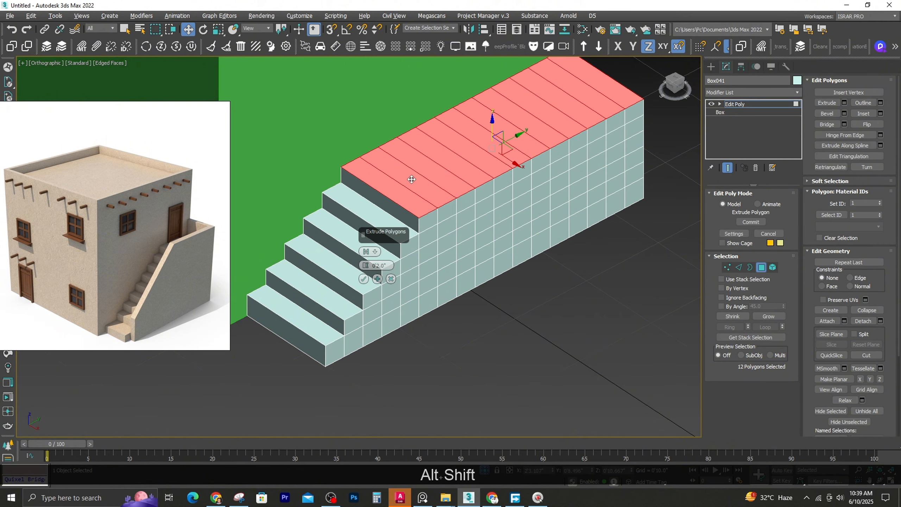
{"action": "middle_click_drag", "start_coordinate": [413, 178], "coordinate": [389, 225]}
{"action": "left_click", "coordinate": [363, 279]}
Form the seventh and eighth stair steps by extruding the rear 11 and 10 top polygons by 2" each
{"action": "left_click", "coordinate": [373, 241], "text": "alt"}
{"action": "right_click", "coordinate": [400, 219], "text": "shift"}
{"action": "left_click", "coordinate": [346, 195]}
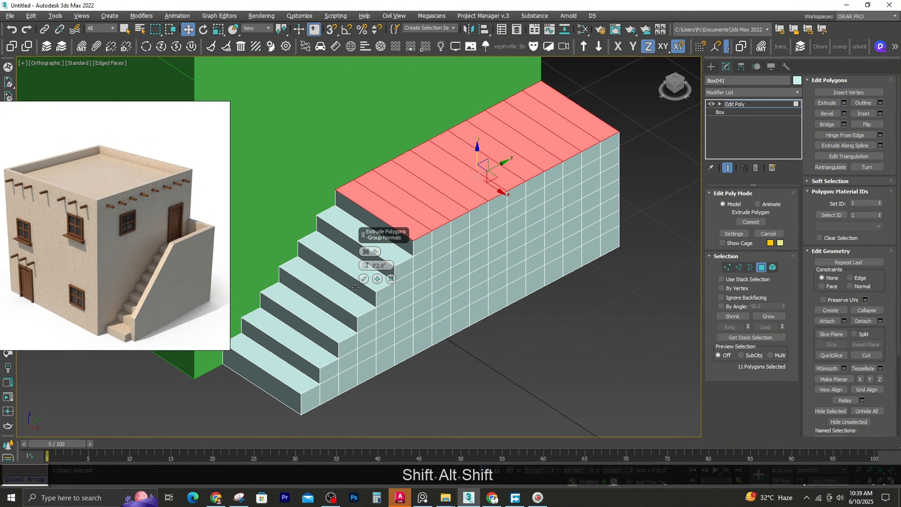
{"action": "left_click", "coordinate": [366, 278]}
{"action": "left_click", "coordinate": [395, 217], "text": "alt"}
{"action": "right_click", "coordinate": [413, 199], "text": "shift"}
{"action": "left_click", "coordinate": [356, 174]}
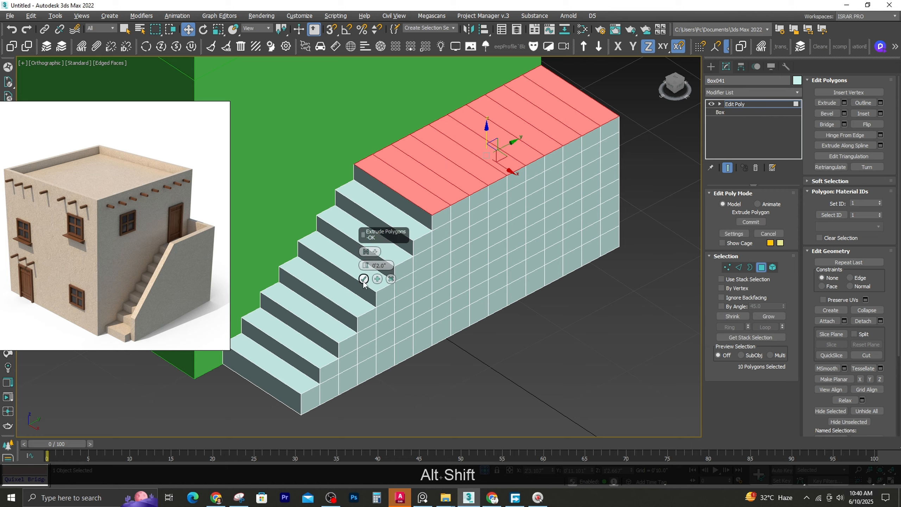
{"action": "left_click", "coordinate": [364, 280]}
Form the ninth and tenth stair steps by extruding the rear 9 and 8 top polygons by 2" each
{"action": "scroll", "coordinate": [398, 263], "scroll_direction": "down", "scroll_amount": 5}
{"action": "middle_click_drag", "start_coordinate": [387, 268], "coordinate": [403, 231], "text": "alt"}
{"action": "scroll", "coordinate": [409, 235], "scroll_direction": "up", "scroll_amount": 4}
{"action": "right_click", "coordinate": [403, 230], "text": "shift"}
{"action": "left_click", "coordinate": [364, 279]}
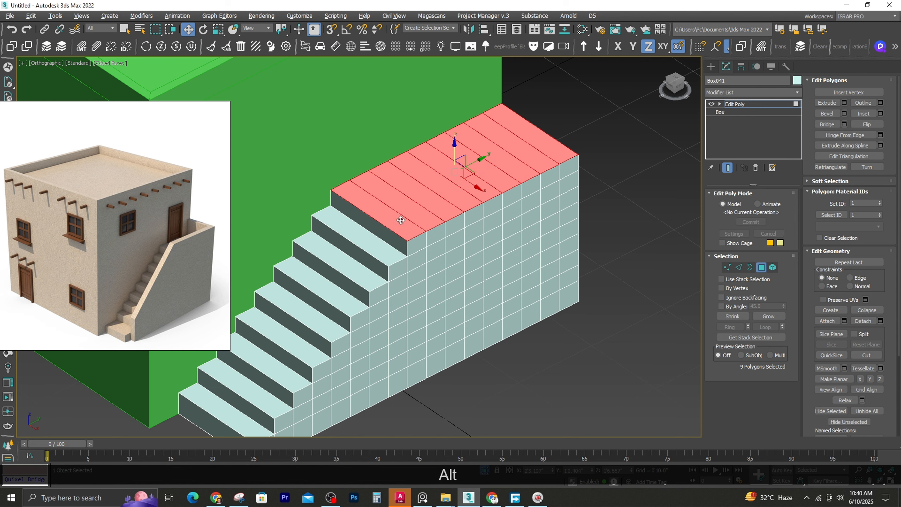
{"action": "left_click", "coordinate": [399, 218], "text": "alt"}
{"action": "right_click", "coordinate": [410, 214]}
{"action": "left_click", "coordinate": [358, 187]}
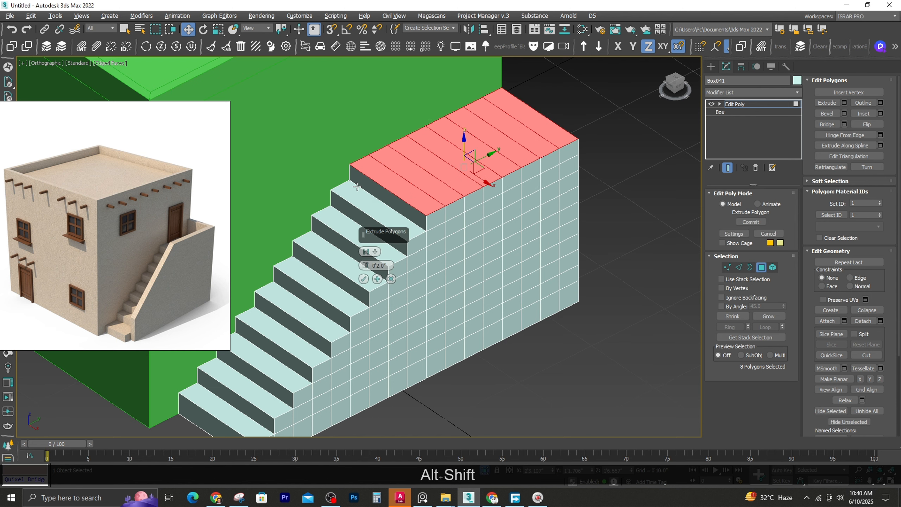
{"action": "left_click", "coordinate": [364, 280]}
Form the eleventh step and the landing by extruding the rear 7 and 6 top polygons by 2" each
{"action": "scroll", "coordinate": [434, 225], "scroll_direction": "down", "scroll_amount": 4}
{"action": "middle_click_drag", "start_coordinate": [433, 227], "coordinate": [433, 281]}
{"action": "left_click", "coordinate": [419, 257], "text": "alt"}
{"action": "right_click", "coordinate": [429, 247], "text": "alt+shift"}
{"action": "left_click", "coordinate": [371, 223]}
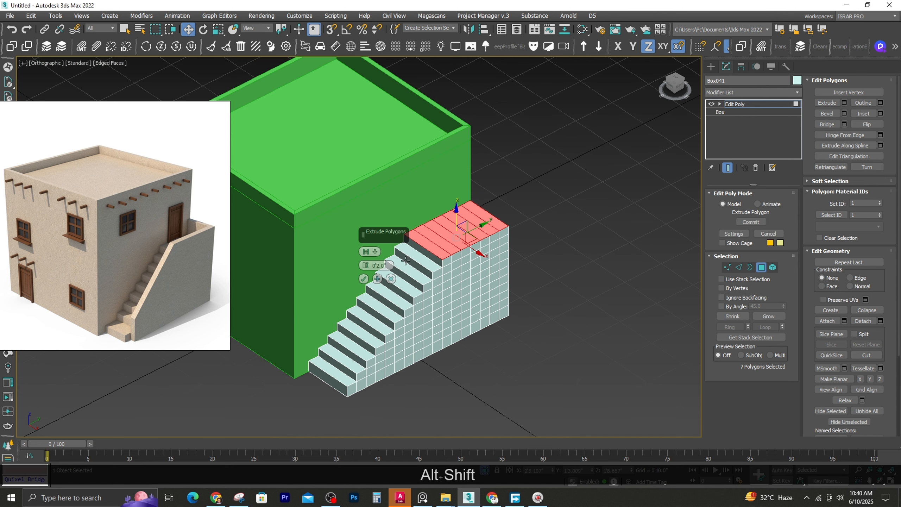
{"action": "left_click", "coordinate": [364, 280]}
{"action": "left_click", "coordinate": [428, 245], "text": "alt"}
{"action": "right_click", "coordinate": [437, 237]}
{"action": "key", "text": "Escape"}
{"action": "right_click", "coordinate": [436, 234], "text": "shift"}
{"action": "left_click", "coordinate": [378, 209]}
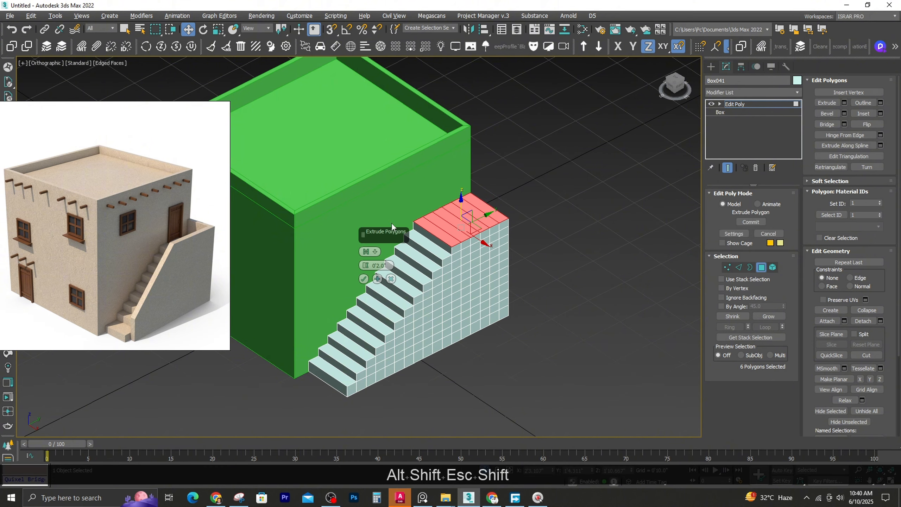
{"action": "left_click", "coordinate": [363, 279]}
Show the whole model in the Front view with Clay shading and edged faces
{"action": "left_click", "coordinate": [511, 299]}
{"action": "middle_click_drag", "start_coordinate": [484, 325], "coordinate": [497, 367], "text": "alt"}
{"action": "scroll", "coordinate": [427, 292], "scroll_direction": "down", "scroll_amount": 2}
{"action": "middle_click_drag", "start_coordinate": [369, 263], "coordinate": [438, 279]}
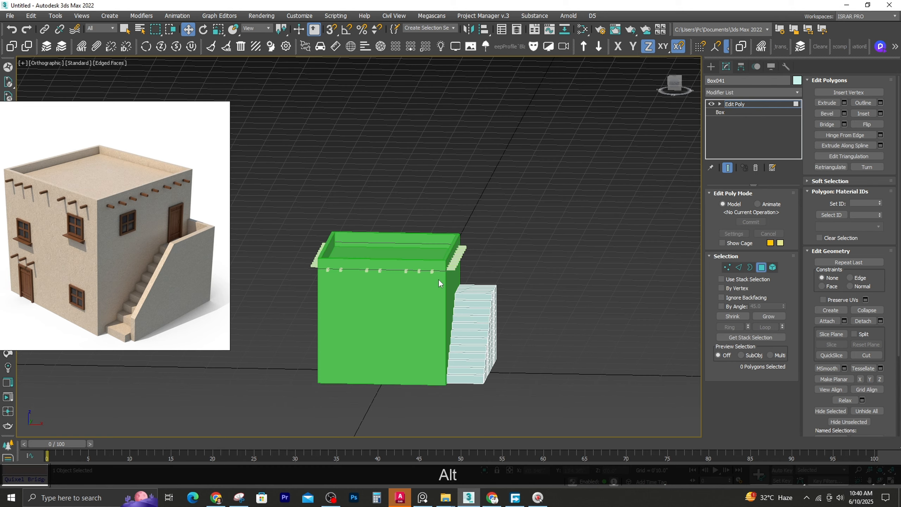
{"action": "key", "text": "f"}
{"action": "key", "text": "z"}
{"action": "scroll", "coordinate": [388, 236], "scroll_direction": "down", "scroll_amount": 4}
{"action": "middle_click_drag", "start_coordinate": [273, 167], "coordinate": [476, 258]}
{"action": "key", "text": "F3"}
{"action": "key", "text": "F3"}
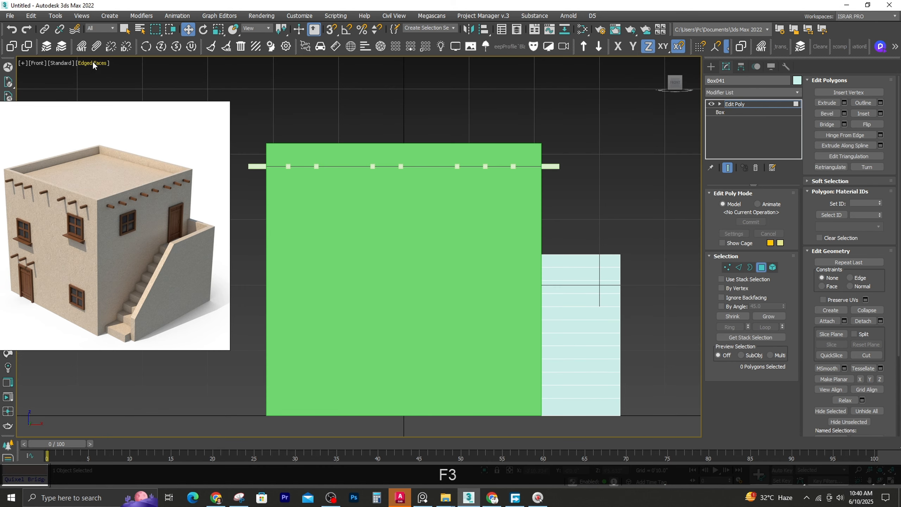
{"action": "key", "text": "F3"}
Raise the top vertices of the main block freehand to make its walls taller
{"action": "left_click", "coordinate": [762, 268]}
{"action": "left_click", "coordinate": [507, 222]}
{"action": "key", "text": "1"}
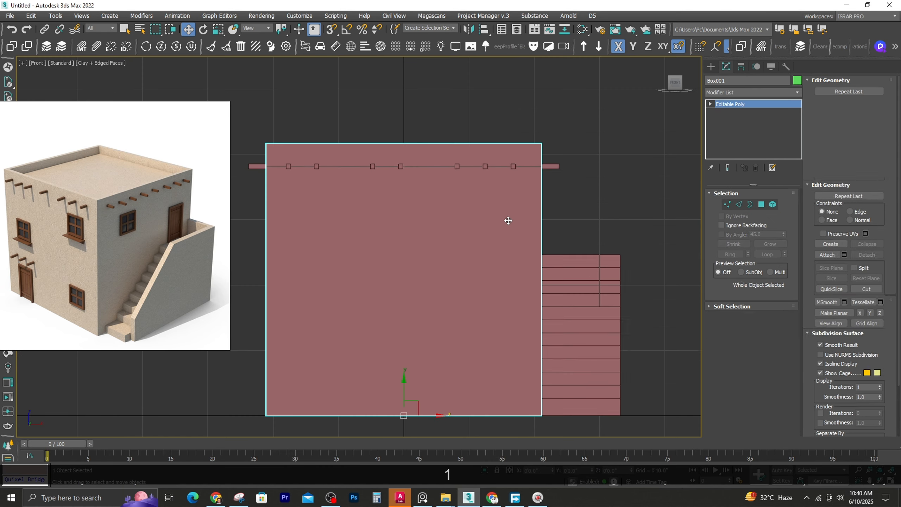
{"action": "scroll", "coordinate": [469, 272], "scroll_direction": "down", "scroll_amount": 2}
{"action": "left_click_drag", "start_coordinate": [282, 117], "coordinate": [622, 243]}
{"action": "left_click_drag", "start_coordinate": [425, 168], "coordinate": [429, 130]}
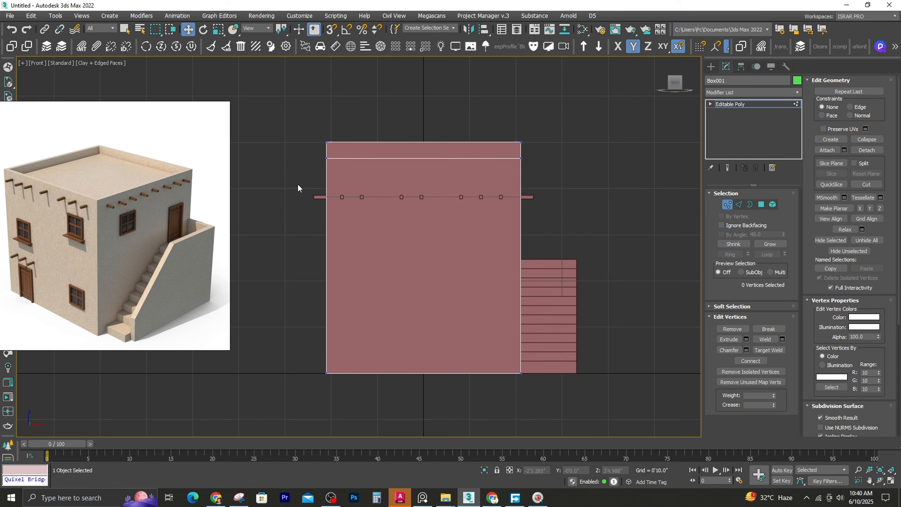
Move the row of roof beams up to just below the parapet of the raised block
{"action": "key", "text": "1"}
{"action": "left_click_drag", "start_coordinate": [294, 189], "coordinate": [602, 230]}
{"action": "left_click_drag", "start_coordinate": [422, 183], "coordinate": [326, 158]}
{"action": "key", "text": "ctrl+z"}
{"action": "left_click", "coordinate": [398, 231], "text": "alt"}
{"action": "key", "text": "s"}
{"action": "mouse_move", "coordinate": [408, 226]}
{"action": "middle_mouse_down", "text": "alt"}
{"action": "mouse_move", "coordinate": [353, 254]}
{"action": "mouse_move", "coordinate": [439, 266]}
{"action": "middle_mouse_up", "text": "alt"}
{"action": "left_click", "coordinate": [651, 262]}
{"action": "scroll", "coordinate": [398, 260], "scroll_direction": "down", "scroll_amount": 2}
{"action": "scroll", "coordinate": [572, 290], "scroll_direction": "up", "scroll_amount": 2}
{"action": "left_click", "coordinate": [521, 272]}
{"action": "key", "text": "s"}
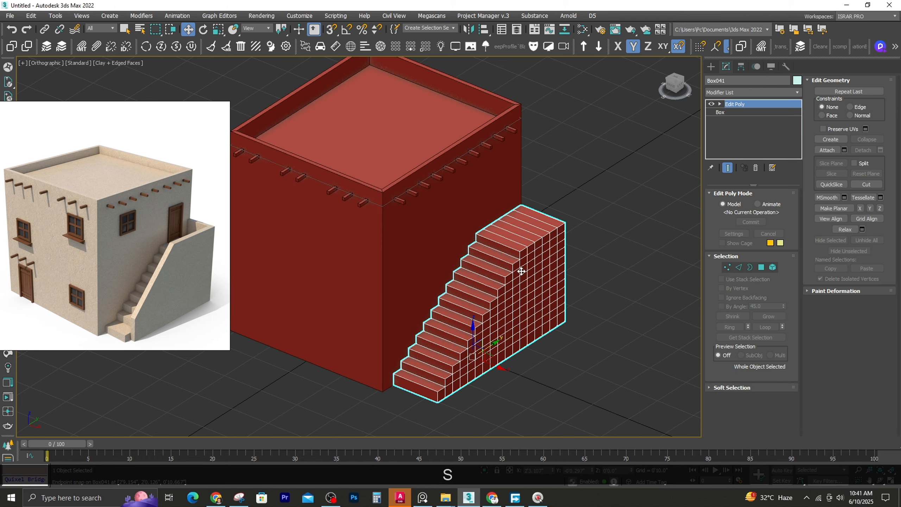
{"action": "key", "text": "t"}
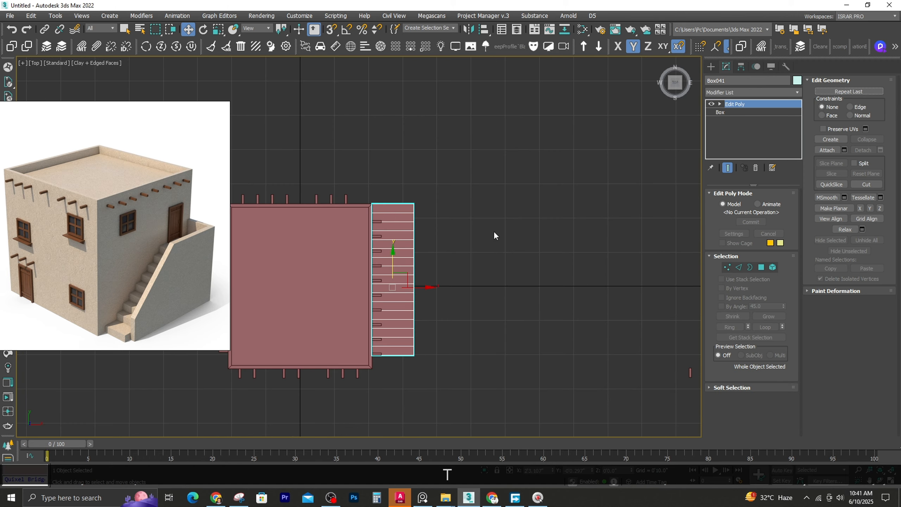
{"action": "middle_click_drag", "start_coordinate": [494, 232], "coordinate": [440, 199], "text": "alt"}
{"action": "left_click", "coordinate": [762, 268]}
{"action": "scroll", "coordinate": [460, 224], "scroll_direction": "up", "scroll_amount": 2}
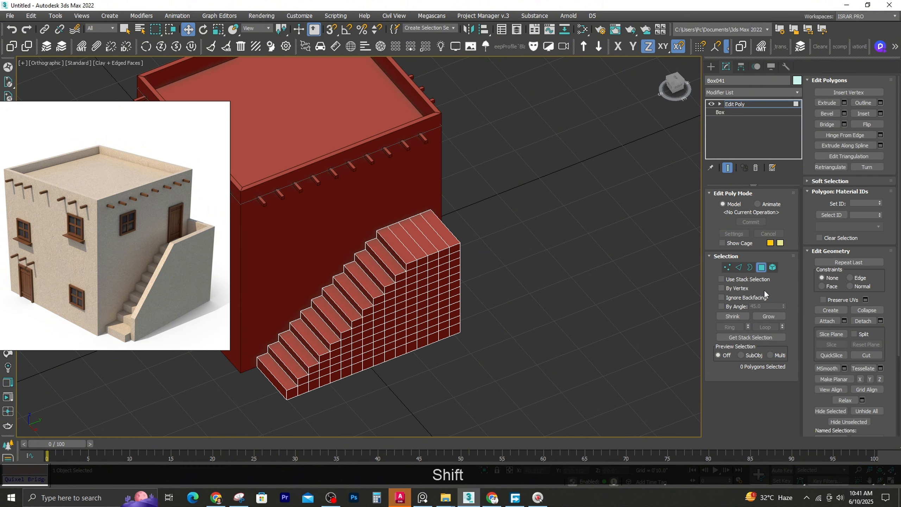
{"action": "left_click", "coordinate": [762, 268]}
Create a box behind the staircase's rear end, about 2.6" long, 1'0.1" wide and 4'2" high, snapped to the stair width
{"action": "key", "text": "t"}
{"action": "key", "text": "z"}
{"action": "key", "text": "F3"}
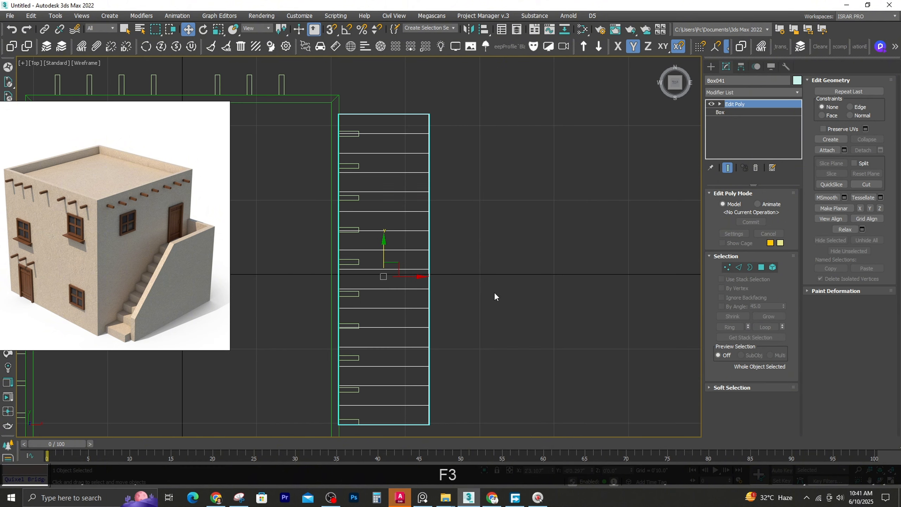
{"action": "left_click", "coordinate": [712, 66]}
{"action": "left_click", "coordinate": [729, 129]}
{"action": "key", "text": "s"}
{"action": "left_click_drag", "start_coordinate": [339, 95], "coordinate": [429, 107]}
{"action": "scroll", "coordinate": [408, 157], "scroll_direction": "down", "scroll_amount": 3}
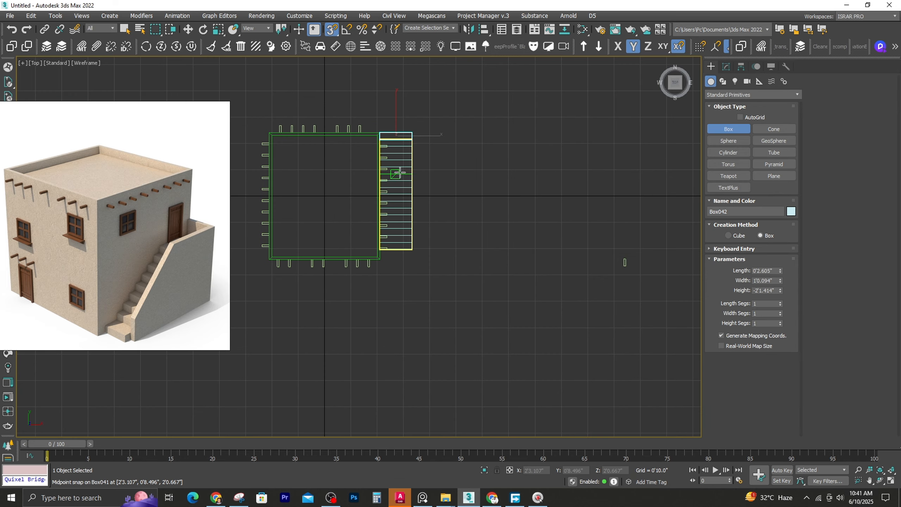
{"action": "middle_click_drag", "start_coordinate": [408, 156], "coordinate": [413, 208], "text": "alt"}
{"action": "left_click", "coordinate": [406, 227]}
{"action": "key", "text": "F3"}
Add an Edit Poly modifier to the new box and lower its top vertices to parapet height above the landing
{"action": "left_click", "coordinate": [726, 67]}
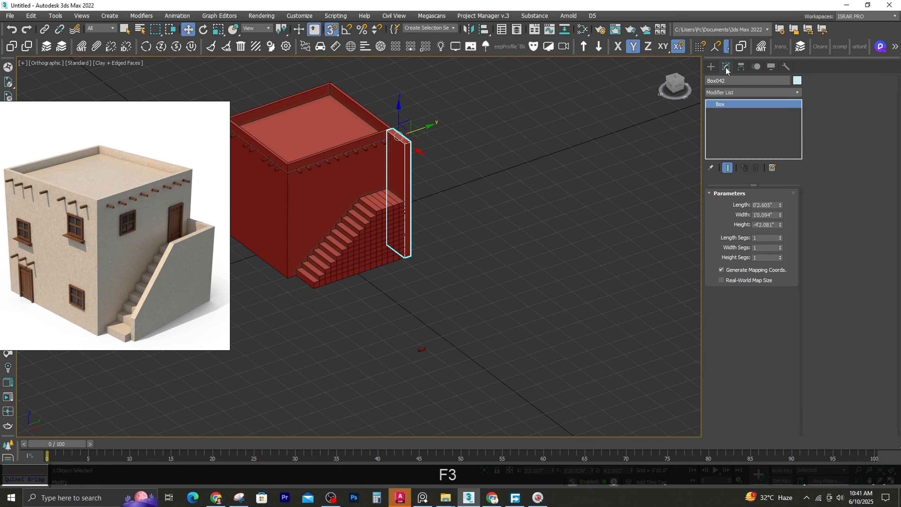
{"action": "left_click", "coordinate": [753, 92]}
{"action": "key", "text": "e"}
{"action": "key", "text": "d"}
{"action": "left_click", "coordinate": [716, 129]}
{"action": "key", "text": "1"}
{"action": "scroll", "coordinate": [390, 109], "scroll_direction": "up", "scroll_amount": 4}
{"action": "left_click_drag", "start_coordinate": [366, 122], "coordinate": [509, 221]}
{"action": "key", "text": "s"}
{"action": "left_click_drag", "start_coordinate": [409, 141], "coordinate": [406, 204]}
Move the staircase back along Y with snapping so it meets the end wall
{"action": "key", "text": "t"}
{"action": "key", "text": "z"}
{"action": "middle_click_drag", "start_coordinate": [463, 256], "coordinate": [401, 202], "text": "alt"}
{"action": "left_click", "coordinate": [728, 267]}
{"action": "scroll", "coordinate": [416, 182], "scroll_direction": "down", "scroll_amount": 4}
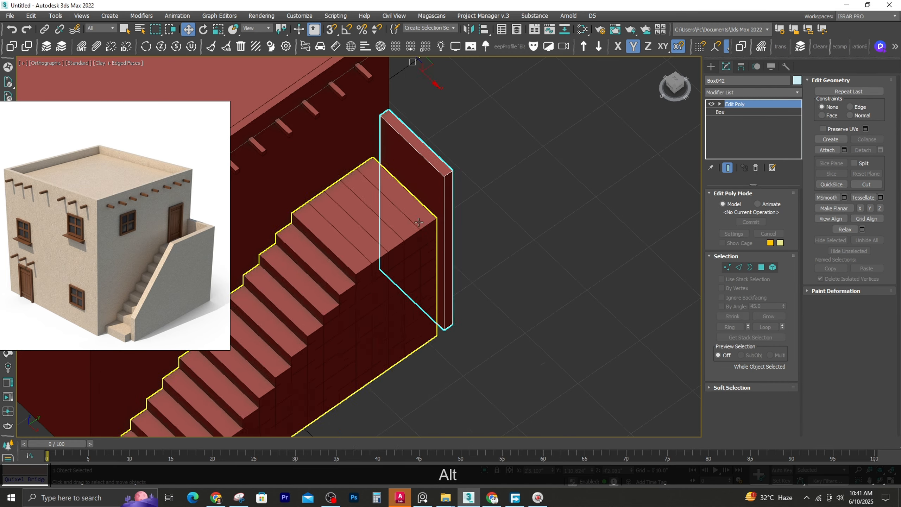
{"action": "left_click", "coordinate": [385, 256]}
{"action": "scroll", "coordinate": [381, 275], "scroll_direction": "down", "scroll_amount": 2}
{"action": "scroll", "coordinate": [420, 237], "scroll_direction": "up", "scroll_amount": 2}
{"action": "key", "text": "s"}
{"action": "left_click_drag", "start_coordinate": [418, 238], "coordinate": [422, 186]}
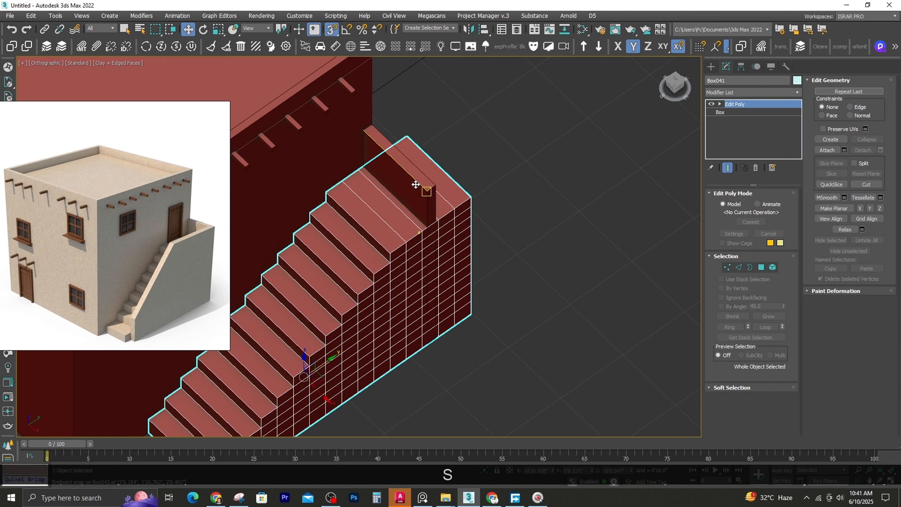
Extrude the end wall's outer side around the corner and forward into a side wall running along the landing and stairs
{"action": "left_click", "coordinate": [408, 199]}
{"action": "left_click", "coordinate": [761, 267]}
{"action": "left_click", "coordinate": [433, 248]}
{"action": "mouse_move", "coordinate": [450, 281]}
{"action": "left_mouse_down", "text": "shift"}
{"action": "mouse_move", "coordinate": [291, 336]}
{"action": "mouse_move", "coordinate": [388, 314]}
{"action": "mouse_move", "coordinate": [380, 320]}
{"action": "left_mouse_up", "text": "shift"}
{"action": "middle_click_drag", "start_coordinate": [382, 320], "coordinate": [503, 263]}
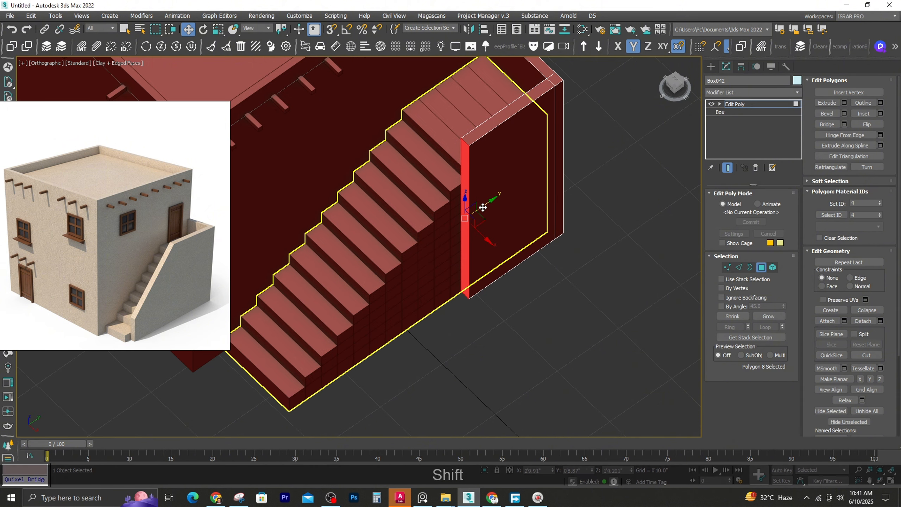
{"action": "mouse_move", "coordinate": [483, 202]}
{"action": "left_mouse_down", "text": "shift"}
{"action": "mouse_move", "coordinate": [327, 313]}
{"action": "mouse_move", "coordinate": [317, 365]}
{"action": "left_mouse_up", "text": "shift"}
{"action": "key", "text": "s"}
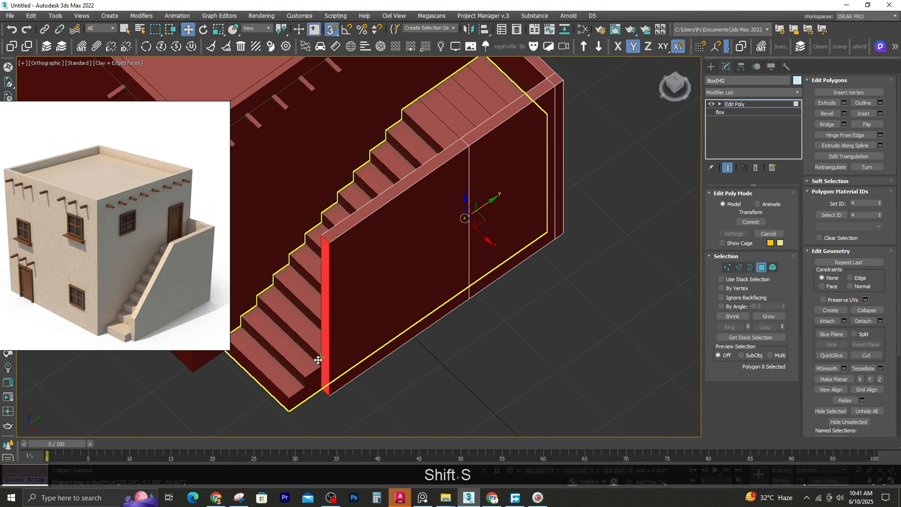
Adjust the side wall's front vertices to reach the stair foot and lower the top ones so the wall slopes with the steps
{"action": "key", "text": "1"}
{"action": "key", "text": "s"}
{"action": "left_click_drag", "start_coordinate": [308, 235], "coordinate": [304, 352]}
{"action": "middle_click_drag", "start_coordinate": [304, 350], "coordinate": [436, 194], "text": "alt"}
{"action": "left_click_drag", "start_coordinate": [336, 307], "coordinate": [337, 290]}
{"action": "middle_click_drag", "start_coordinate": [349, 289], "coordinate": [429, 322], "text": "alt"}
{"action": "left_click", "coordinate": [430, 323]}
{"action": "scroll", "coordinate": [430, 323], "scroll_direction": "down", "scroll_amount": 5}
{"action": "scroll", "coordinate": [472, 292], "scroll_direction": "up", "scroll_amount": 3}
{"action": "key", "text": "1"}
Examine the staircase and its side wall in the Perspective view without edged faces
{"action": "left_click", "coordinate": [361, 328]}
{"action": "scroll", "coordinate": [360, 344], "scroll_direction": "up", "scroll_amount": 4}
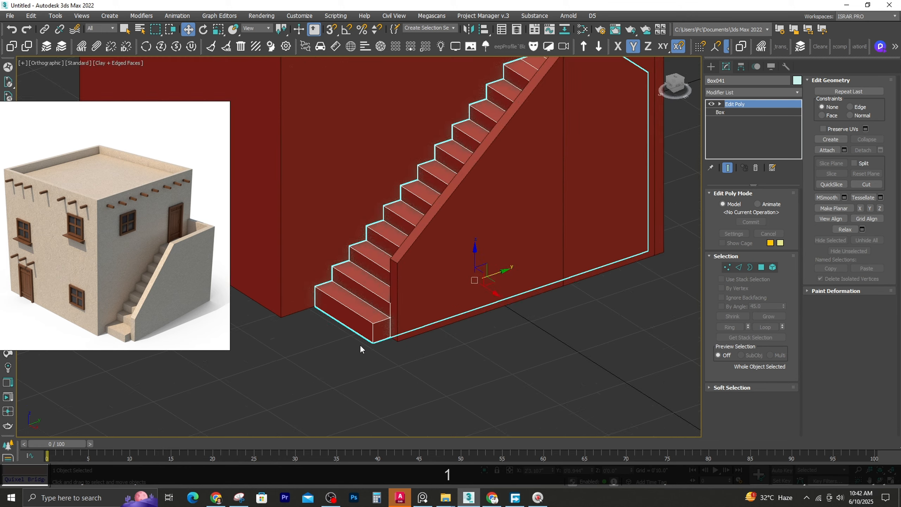
{"action": "scroll", "coordinate": [358, 344], "scroll_direction": "down", "scroll_amount": 4}
{"action": "key", "text": "F4"}
{"action": "key", "text": "F4"}
{"action": "key", "text": "F4"}
{"action": "middle_click_drag", "start_coordinate": [356, 344], "coordinate": [396, 356], "text": "alt"}
{"action": "key", "text": "p"}
{"action": "scroll", "coordinate": [358, 372], "scroll_direction": "up", "scroll_amount": 4}
{"action": "left_click", "coordinate": [358, 371]}
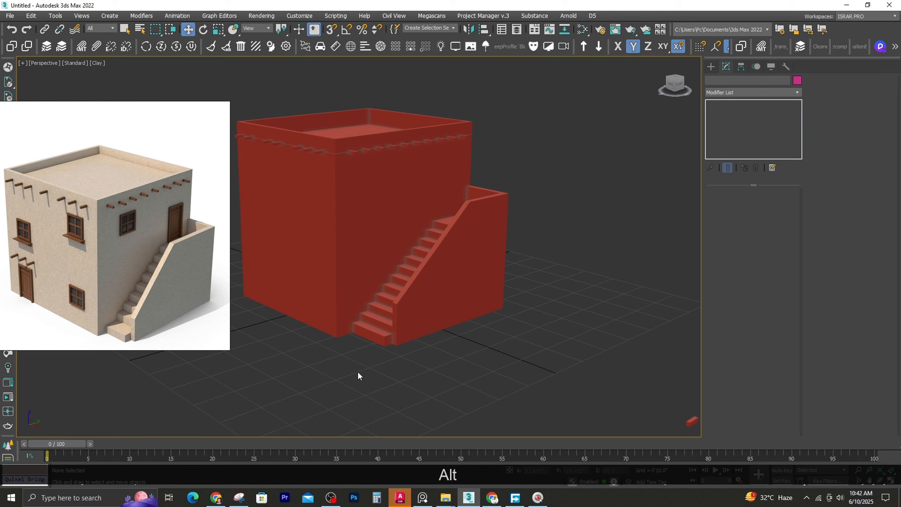
Scale the staircase along Z to about 83% of its height
{"action": "left_click", "coordinate": [408, 313]}
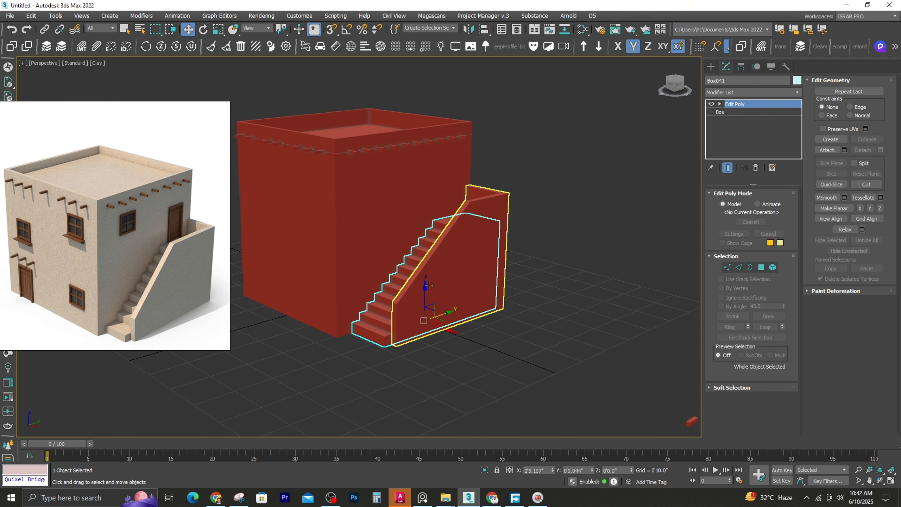
{"action": "key", "text": "e"}
{"action": "key", "text": "r"}
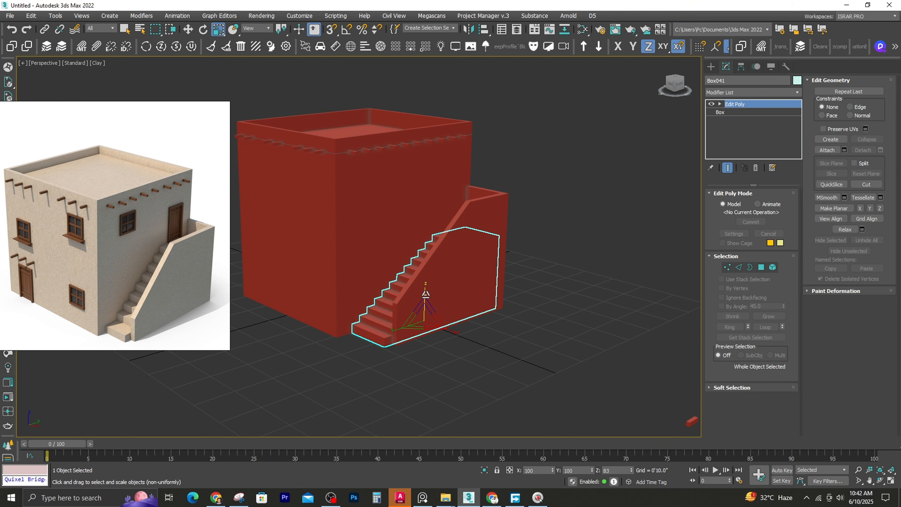
{"action": "middle_click_drag", "start_coordinate": [414, 313], "coordinate": [451, 321], "text": "alt"}
Lower the 8 upper vertices of the staircase wall freehand to suit the reduced stair height, with edged faces shown
{"action": "left_click", "coordinate": [456, 264]}
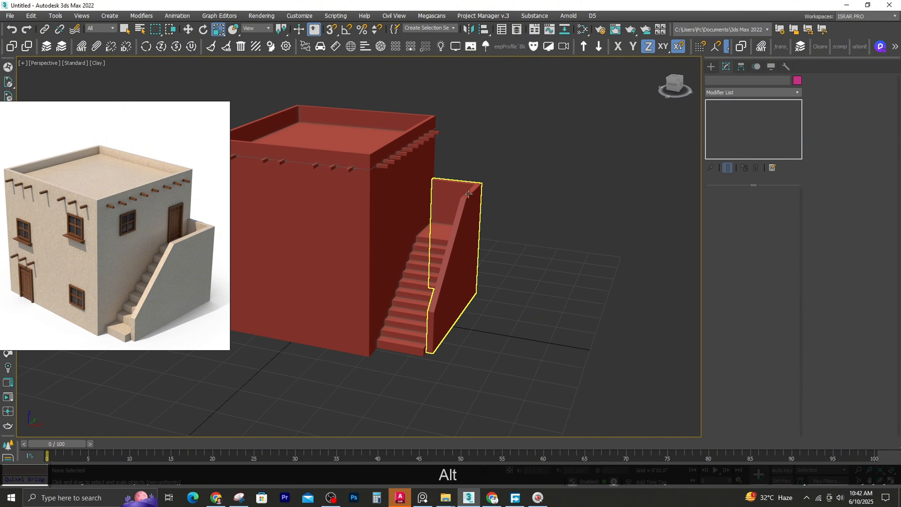
{"action": "key", "text": "1"}
{"action": "left_click_drag", "start_coordinate": [420, 166], "coordinate": [497, 212]}
{"action": "key", "text": "F4"}
{"action": "left_click_drag", "start_coordinate": [464, 160], "coordinate": [464, 183]}
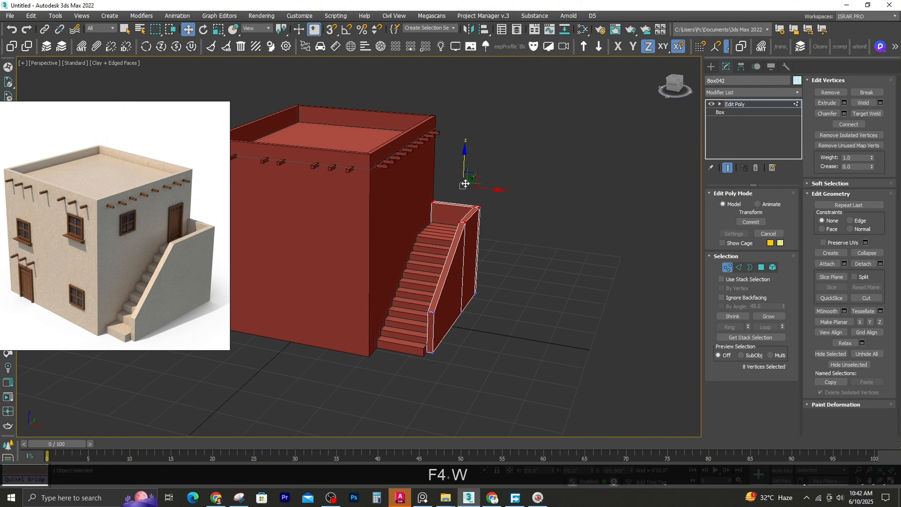
{"action": "middle_click_drag", "start_coordinate": [438, 259], "coordinate": [400, 190], "text": "alt"}
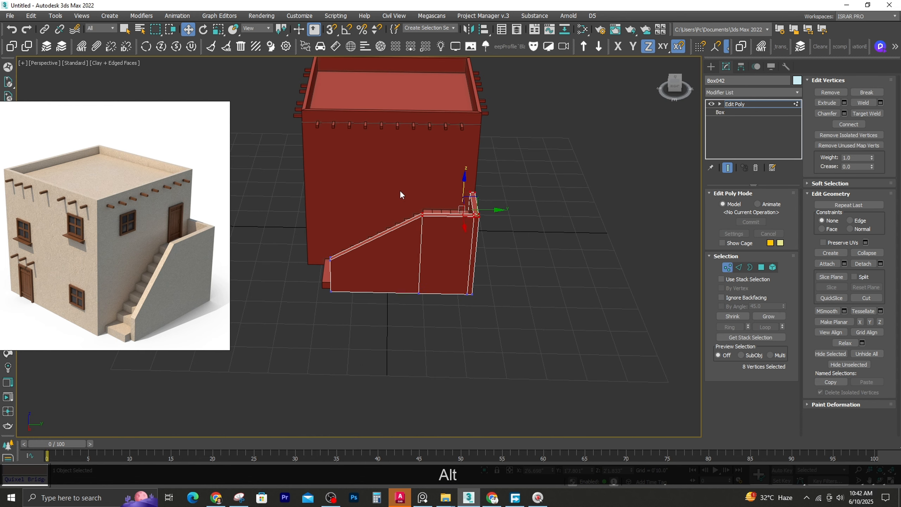
{"action": "middle_click_drag", "start_coordinate": [401, 259], "coordinate": [434, 245], "text": "alt"}
{"action": "left_click_drag", "start_coordinate": [360, 163], "coordinate": [457, 285]}
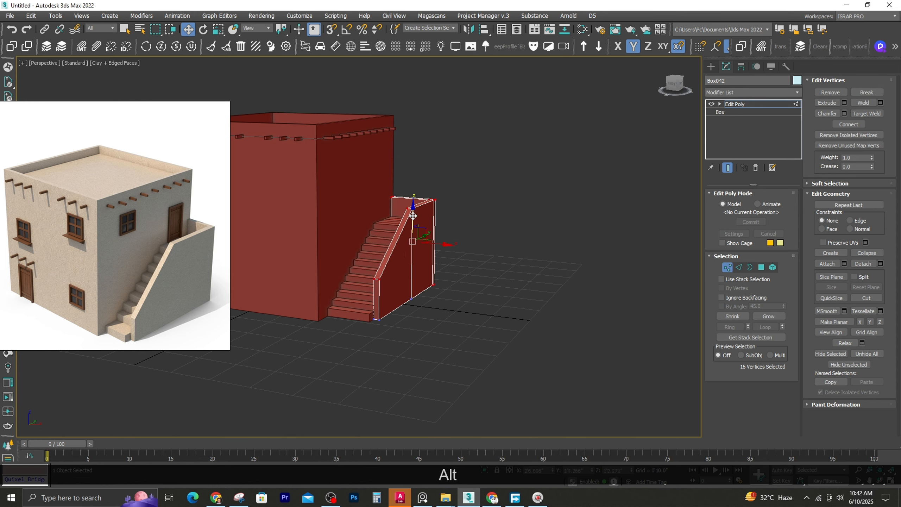
{"action": "left_click_drag", "start_coordinate": [413, 215], "coordinate": [412, 219]}
{"action": "key", "text": "ctrl+z"}
Adjust the height of the staircase wall's upper vertices slightly along Z and finish the vertex editing
{"action": "middle_click_drag", "start_coordinate": [368, 196], "coordinate": [392, 188], "text": "alt"}
{"action": "middle_click_drag", "start_coordinate": [431, 248], "coordinate": [416, 196], "text": "alt"}
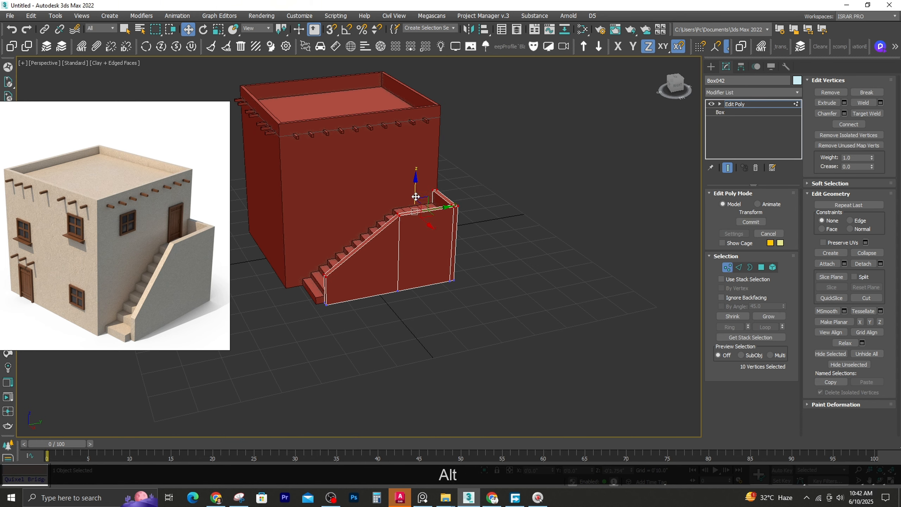
{"action": "left_click_drag", "start_coordinate": [418, 186], "coordinate": [418, 184]}
{"action": "middle_click_drag", "start_coordinate": [403, 195], "coordinate": [431, 225], "text": "alt"}
{"action": "left_click", "coordinate": [727, 268]}
{"action": "left_click", "coordinate": [554, 234]}
Draw a spline rectangle about 0'9.96" long and 0'8.6" wide for the upper-floor window in the Front wireframe view
{"action": "left_click", "coordinate": [373, 203]}
{"action": "scroll", "coordinate": [376, 213], "scroll_direction": "up", "scroll_amount": 3}
{"action": "key", "text": "f"}
{"action": "key", "text": "z"}
{"action": "key", "text": "F3"}
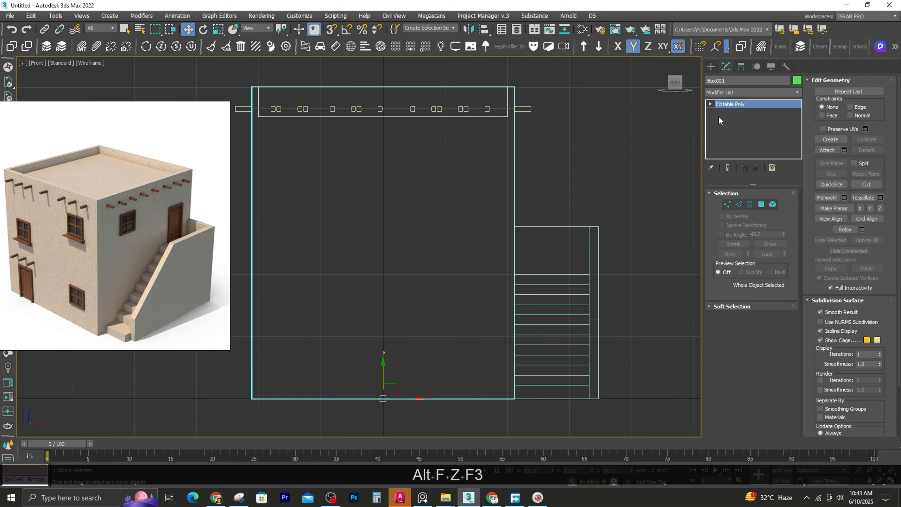
{"action": "left_click", "coordinate": [722, 130]}
{"action": "left_click", "coordinate": [723, 81]}
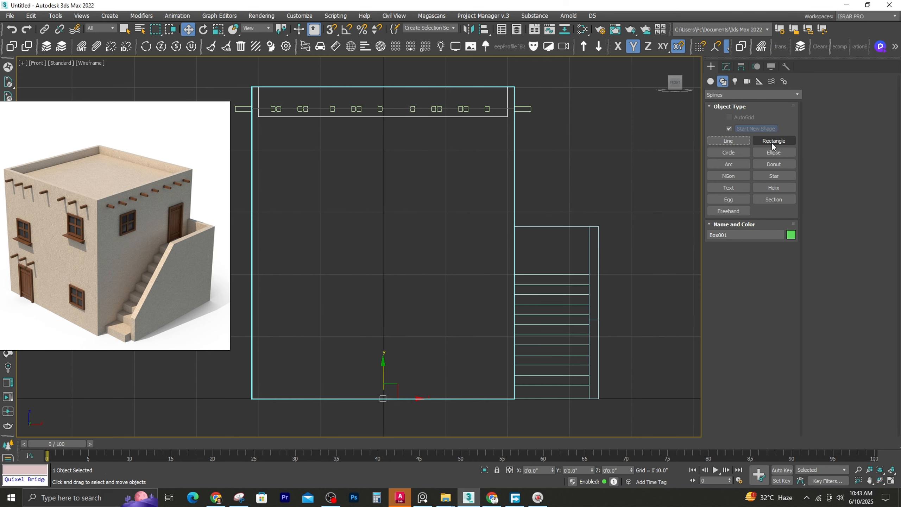
{"action": "left_click", "coordinate": [773, 141]}
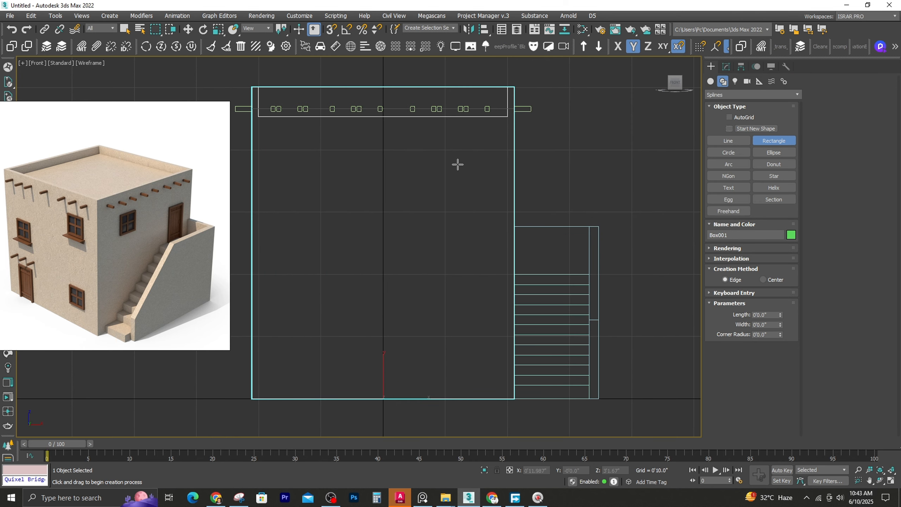
{"action": "left_click_drag", "start_coordinate": [449, 155], "coordinate": [504, 217]}
{"action": "scroll", "coordinate": [534, 164], "scroll_direction": "up", "scroll_amount": 2}
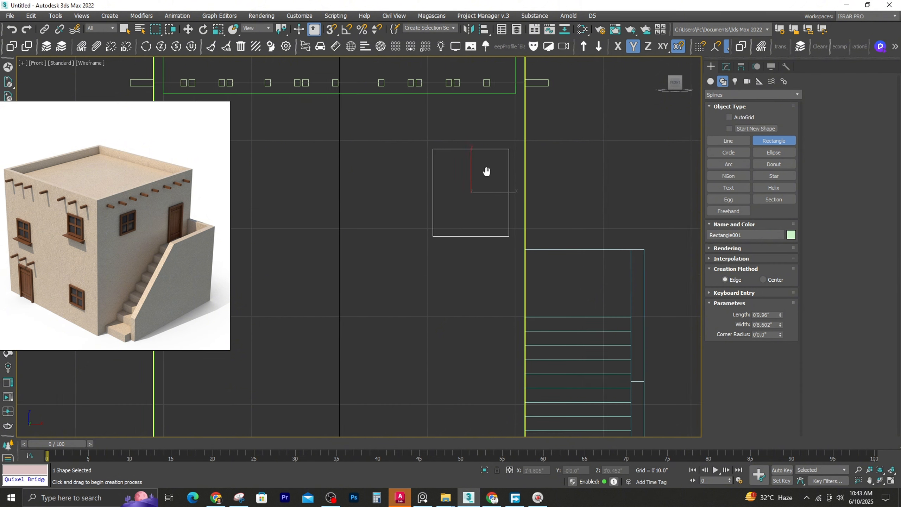
Convert the window rectangle to an Editable Spline
{"action": "left_click", "coordinate": [726, 67]}
{"action": "right_click", "coordinate": [724, 104]}
{"action": "left_click", "coordinate": [773, 163]}
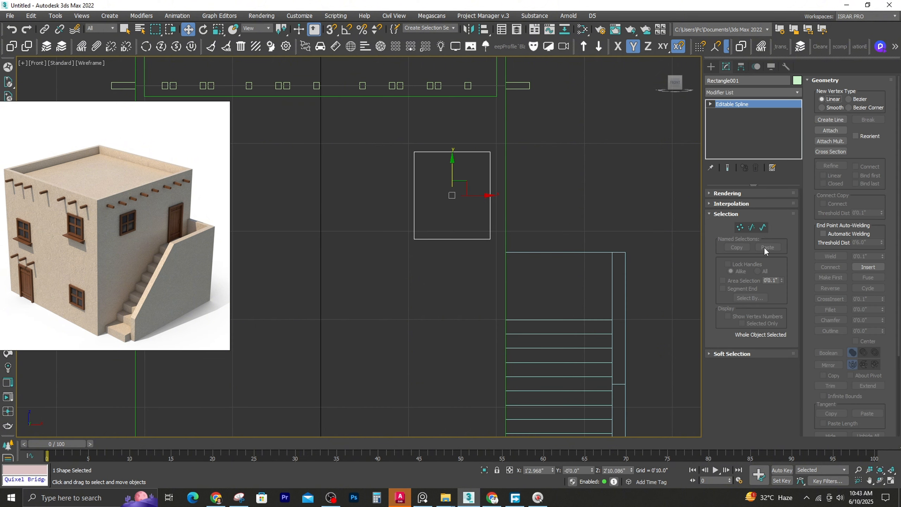
{"action": "scroll", "coordinate": [893, 342], "scroll_direction": "down", "scroll_amount": 2}
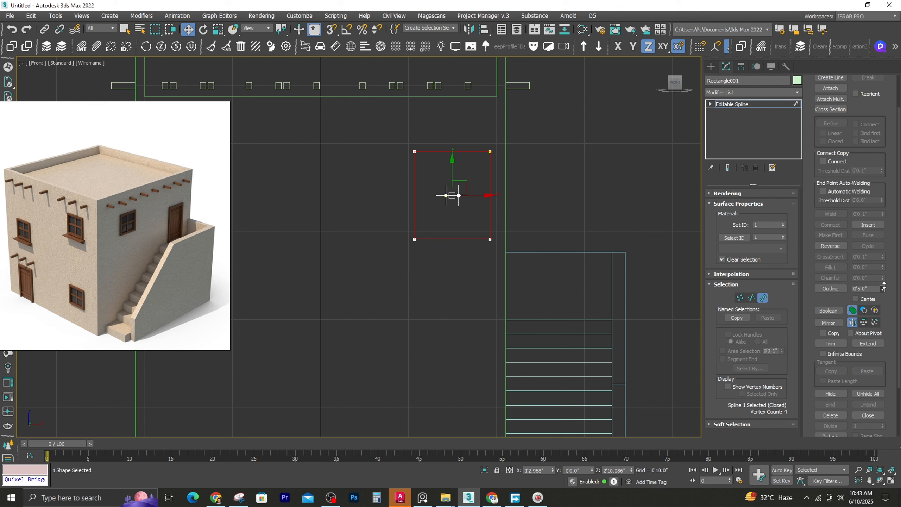
{"action": "key", "text": "ctrl+z"}
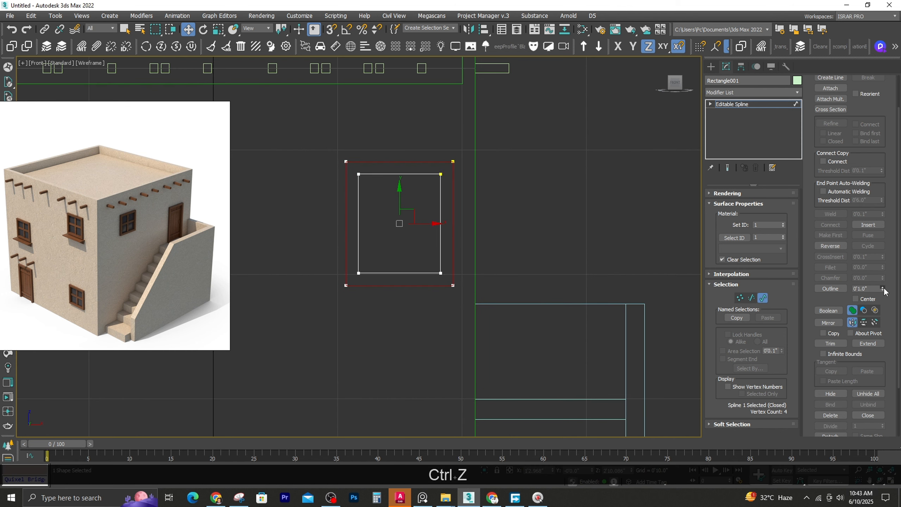
{"action": "left_click_drag", "start_coordinate": [884, 289], "coordinate": [885, 288]}
{"action": "key", "text": "ctrl+z"}
Change the display units to Generic Units in the Units Setup
{"action": "left_click", "coordinate": [299, 15]}
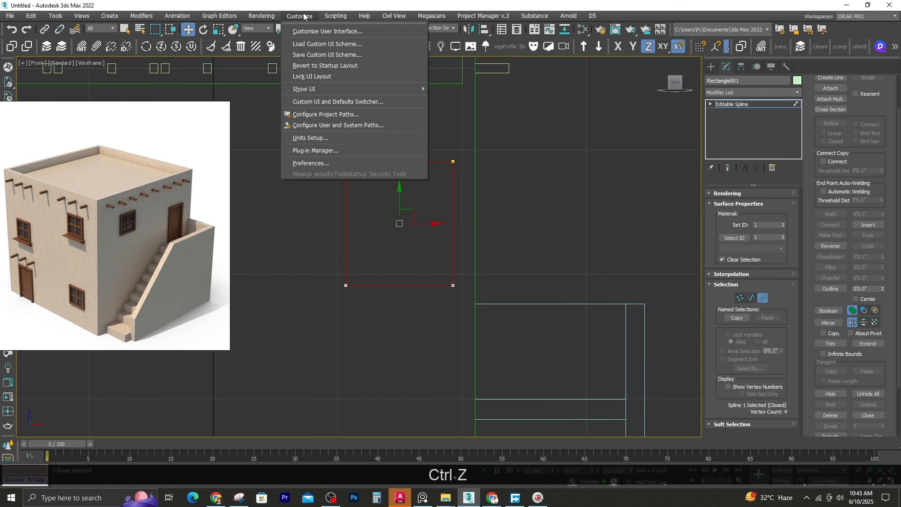
{"action": "left_click", "coordinate": [312, 125]}
{"action": "left_click", "coordinate": [393, 289]}
{"action": "left_click", "coordinate": [456, 330]}
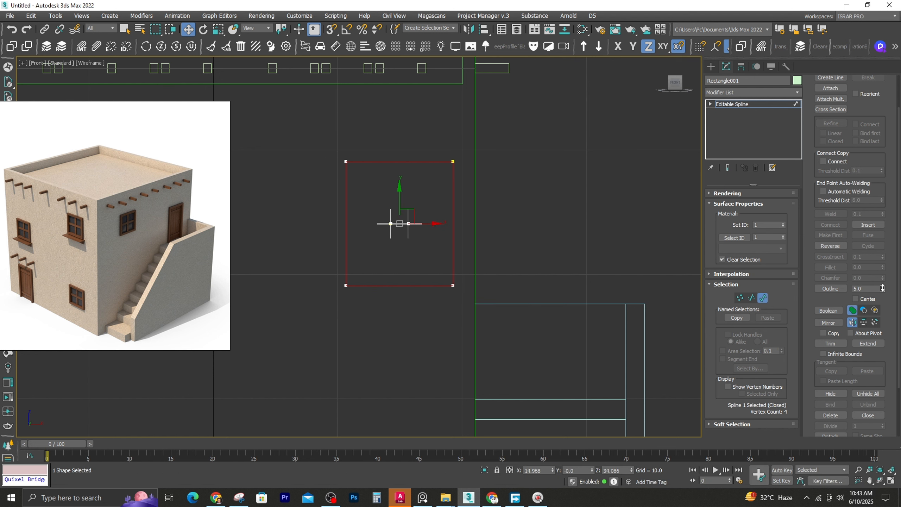
Undo the oversized outline and outline the window spline inward by about 0.5 to form a thin frame
{"action": "key", "text": "ctrl+z"}
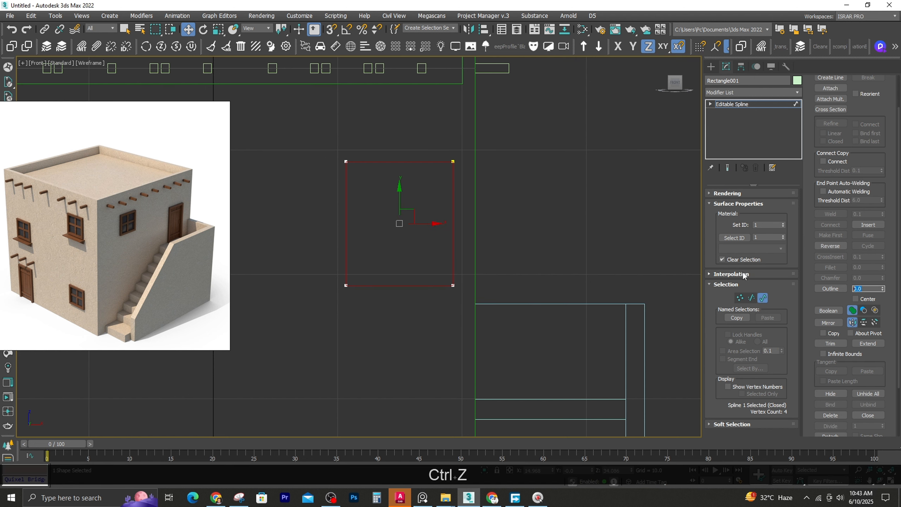
{"action": "middle_click_drag", "start_coordinate": [376, 208], "coordinate": [436, 185]}
{"action": "scroll", "coordinate": [440, 188], "scroll_direction": "up", "scroll_amount": 2}
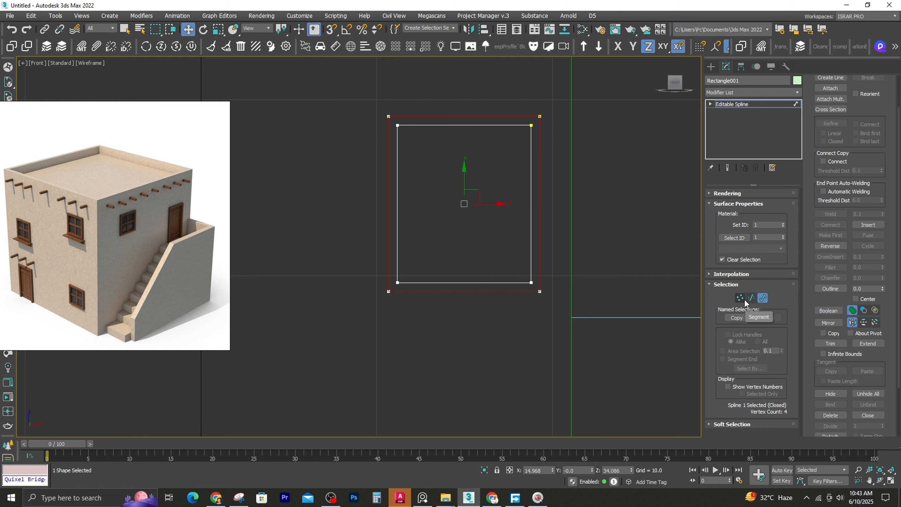
Snap the inner outline's two right vertices to the frame's horizontal midpoint and offset them by -0.25 in X
{"action": "left_click", "coordinate": [740, 298]}
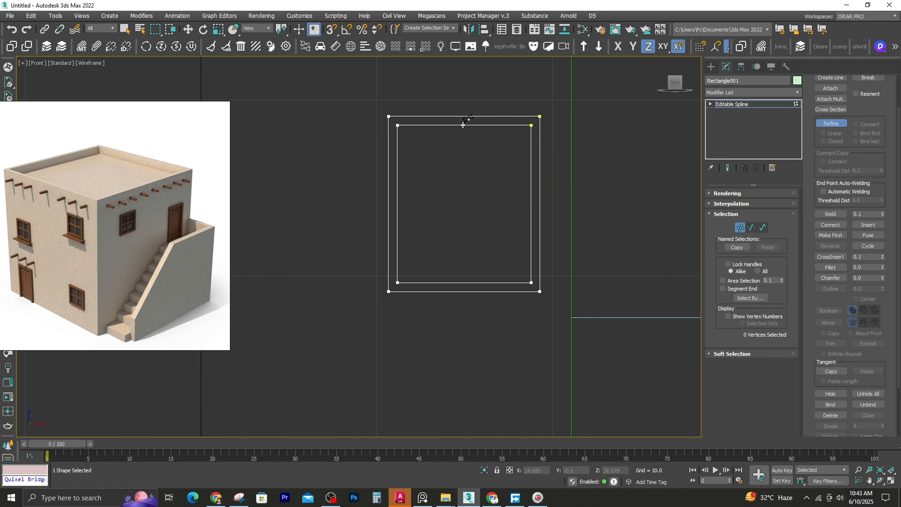
{"action": "key", "text": "ctrl+z"}
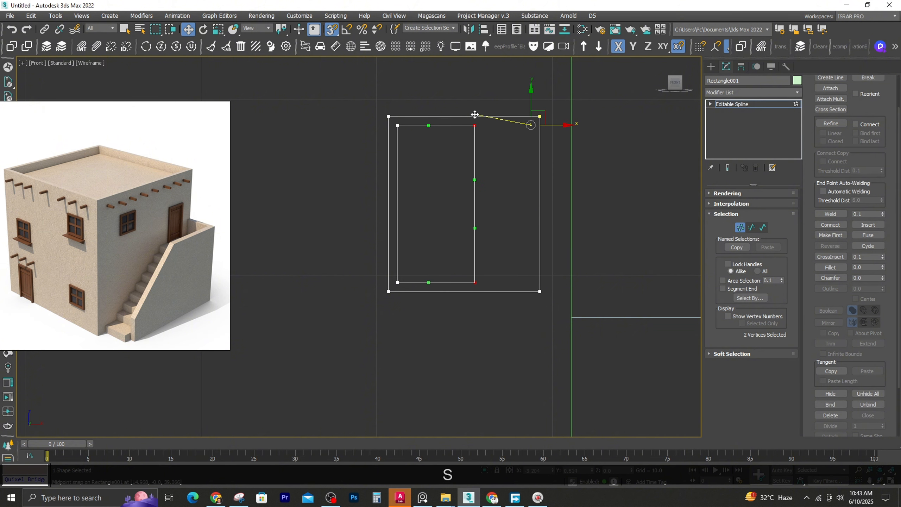
{"action": "left_click_drag", "start_coordinate": [475, 114], "coordinate": [464, 117]}
{"action": "key", "text": "F12"}
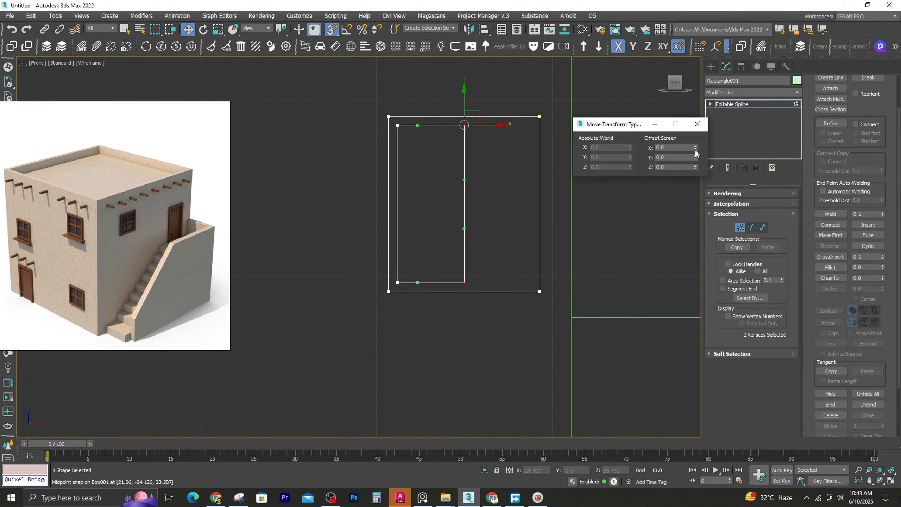
{"action": "type", "text": "-.2"}
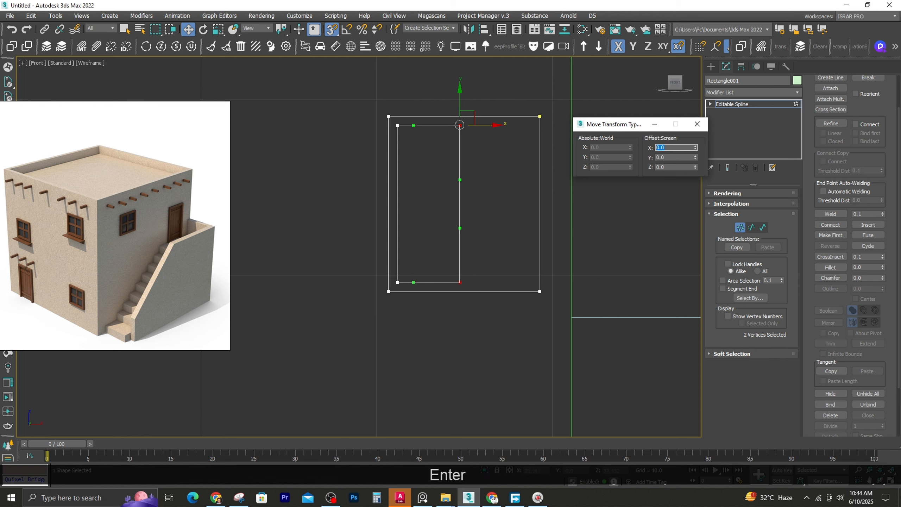
{"action": "left_click", "coordinate": [699, 126]}
Copy the inner pane spline to its right, snapped edge to edge, and offset the copy by 0.5 in X
{"action": "left_click", "coordinate": [763, 227]}
{"action": "left_click", "coordinate": [420, 125]}
{"action": "key", "text": "s"}
{"action": "left_click_drag", "start_coordinate": [450, 201], "coordinate": [540, 197], "text": "shift"}
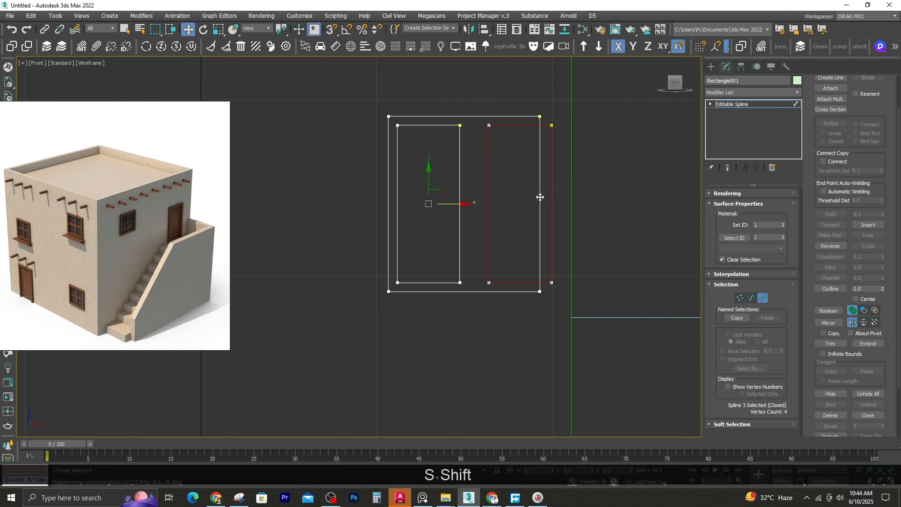
{"action": "right_click", "coordinate": [188, 29]}
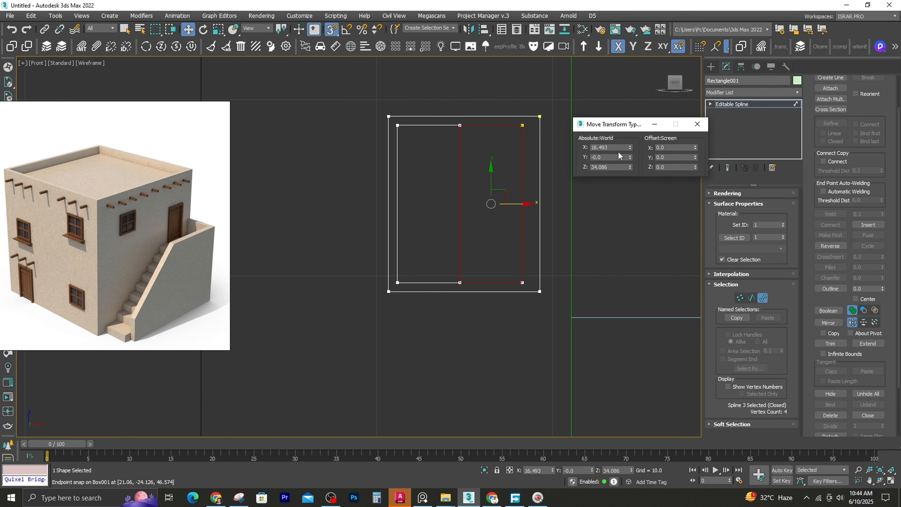
{"action": "type", "text": ".5\""}
{"action": "key", "text": "BackSpace"}
{"action": "key", "text": "Return"}
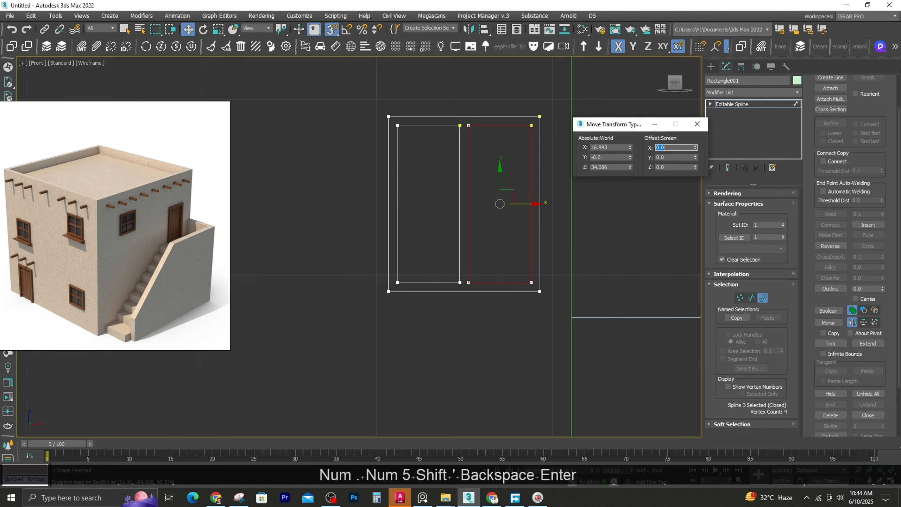
{"action": "left_click", "coordinate": [704, 124]}
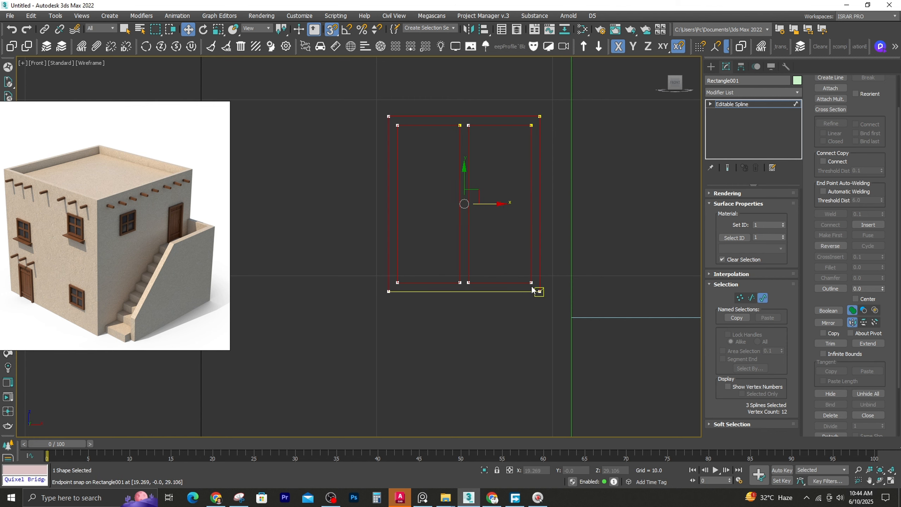
Convert all 12 vertices of the window splines to Corner type
{"action": "key", "text": "1"}
{"action": "left_click_drag", "start_coordinate": [374, 260], "coordinate": [582, 312]}
{"action": "right_click", "coordinate": [449, 177]}
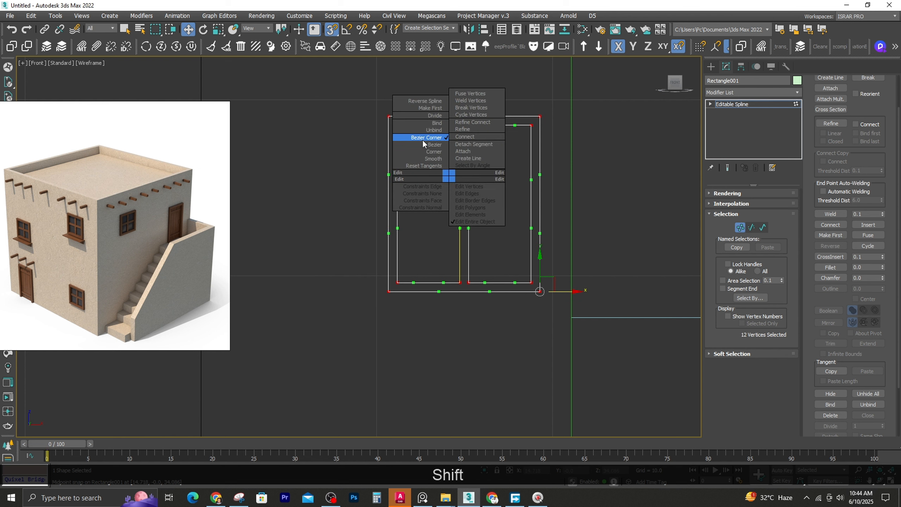
{"action": "left_click", "coordinate": [423, 123]}
Snap the four lower vertices of both panes up to the frame's mid-height and offset them by 0.25 in Y
{"action": "key", "text": "1"}
{"action": "key", "text": "1"}
{"action": "left_click_drag", "start_coordinate": [368, 253], "coordinate": [541, 290]}
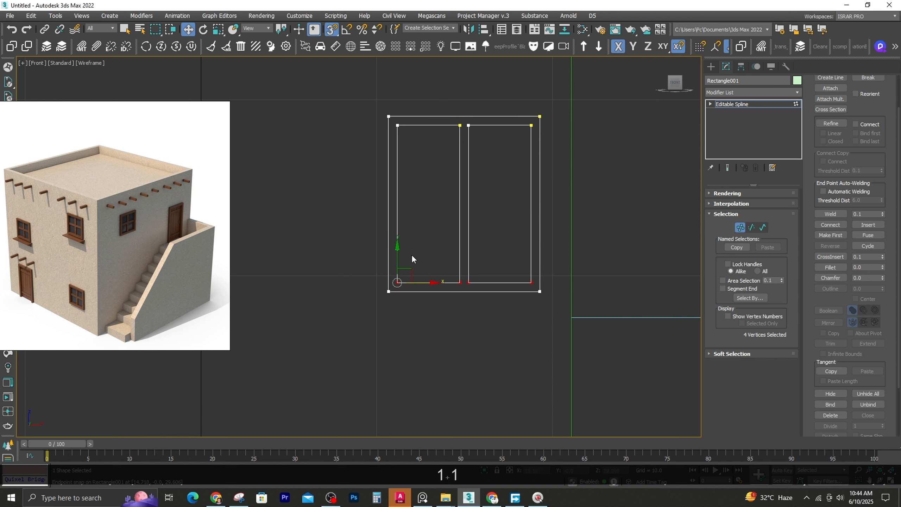
{"action": "left_click_drag", "start_coordinate": [398, 252], "coordinate": [388, 201]}
{"action": "right_click", "coordinate": [188, 29]}
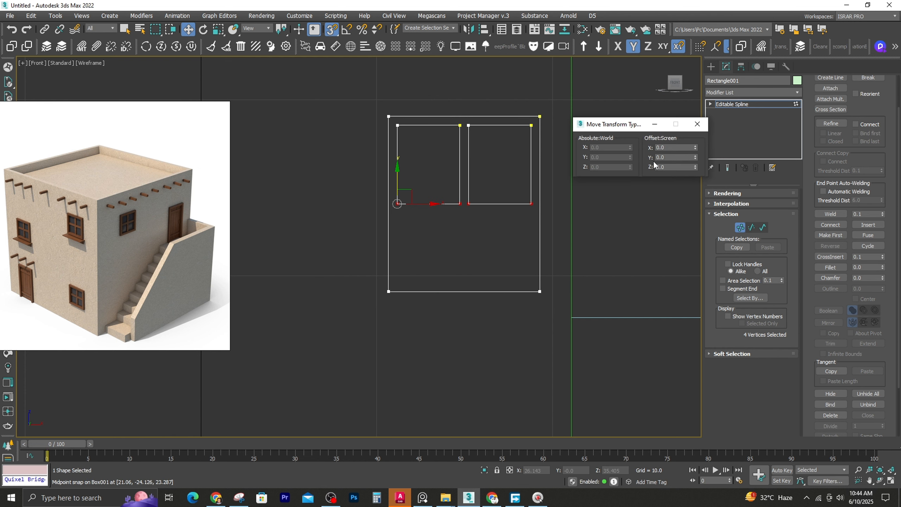
{"action": "type", "text": ".25"}
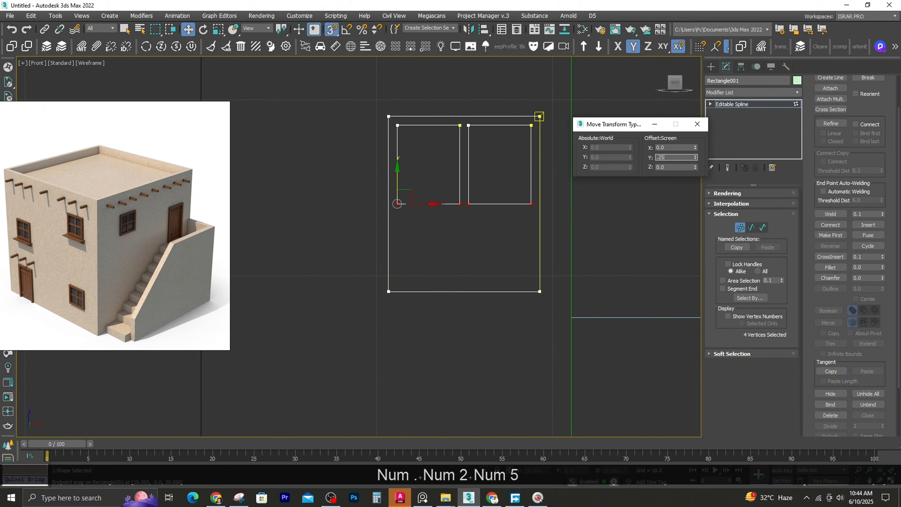
{"action": "left_click", "coordinate": [738, 229]}
Copy the two pane splines below, snapped to their lower edges, and offset the copies by -0.25 in Y twice
{"action": "key", "text": "3"}
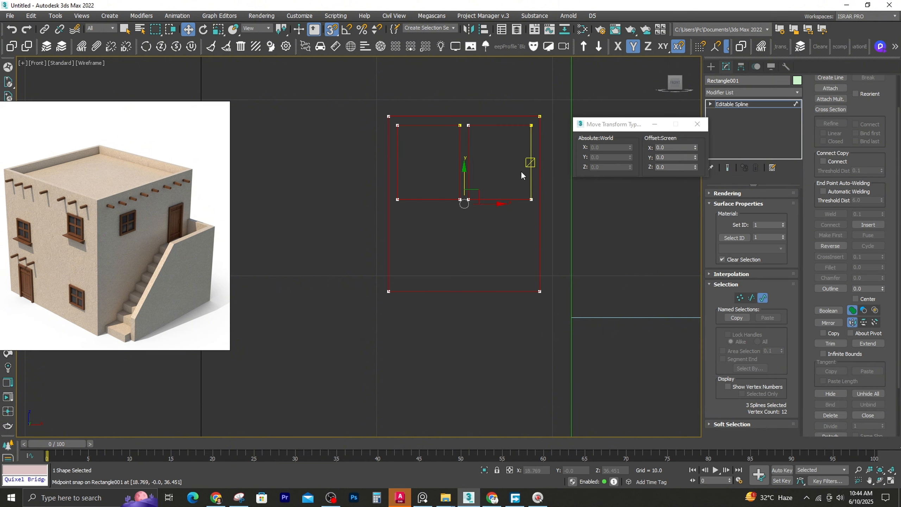
{"action": "left_click", "coordinate": [498, 169]}
{"action": "left_click", "coordinate": [469, 162]}
{"action": "left_click", "coordinate": [459, 162], "text": "ctrl"}
{"action": "key", "text": "s"}
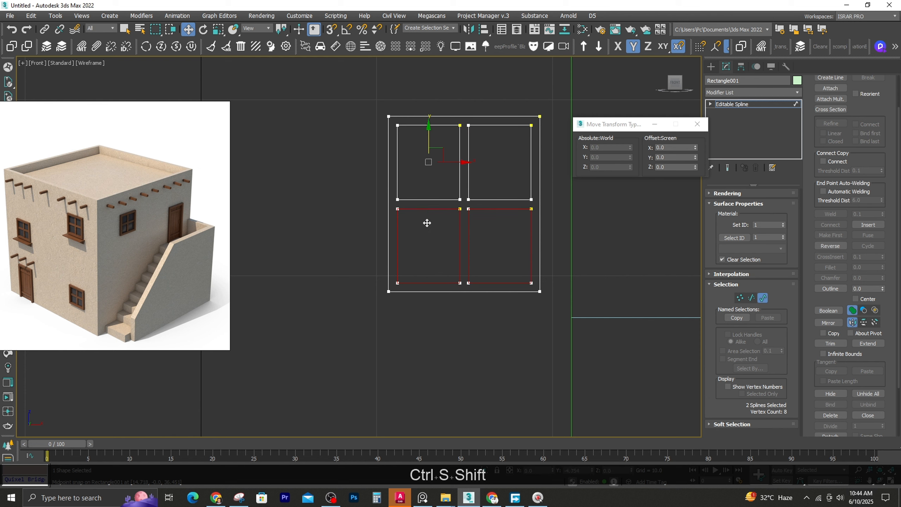
{"action": "type", "text": "-.2"}
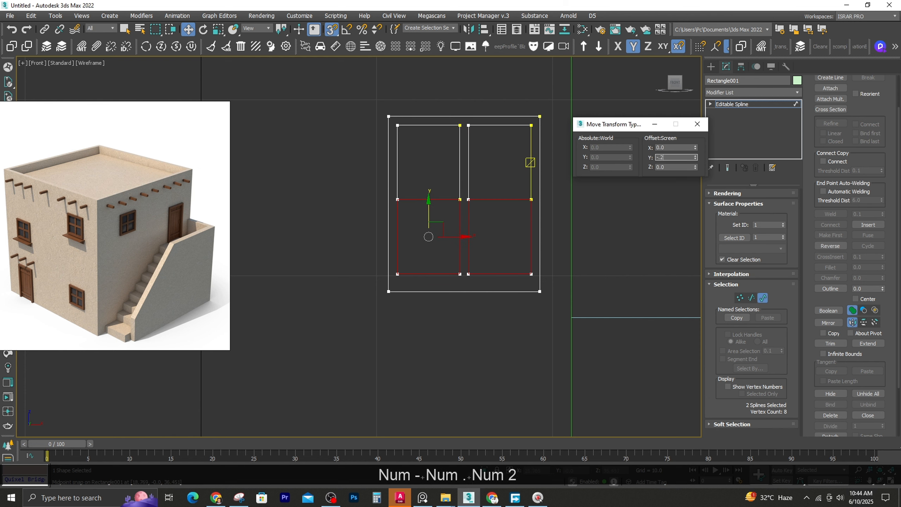
{"action": "type", "text": "5"}
{"action": "key", "text": "Return"}
{"action": "type", "text": "-.25"}
{"action": "key", "text": "Return"}
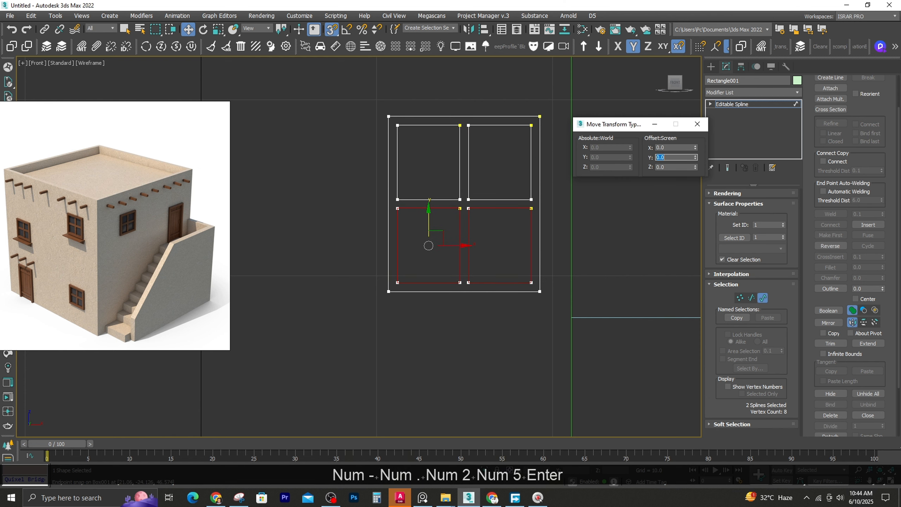
{"action": "left_click", "coordinate": [698, 124]}
Leave spline editing and snap the whole window shape onto the house's front wall, with shaded display restored
{"action": "left_click", "coordinate": [763, 298]}
{"action": "left_click", "coordinate": [489, 157]}
{"action": "key", "text": "s"}
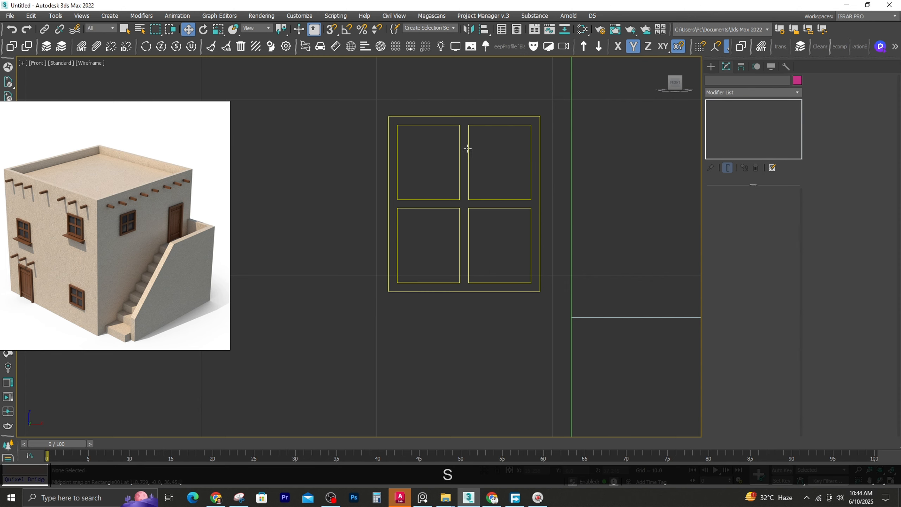
{"action": "left_click", "coordinate": [468, 146]}
{"action": "middle_click_drag", "start_coordinate": [468, 150], "coordinate": [420, 212], "text": "alt"}
{"action": "scroll", "coordinate": [421, 216], "scroll_direction": "down", "scroll_amount": 5}
{"action": "key", "text": "s"}
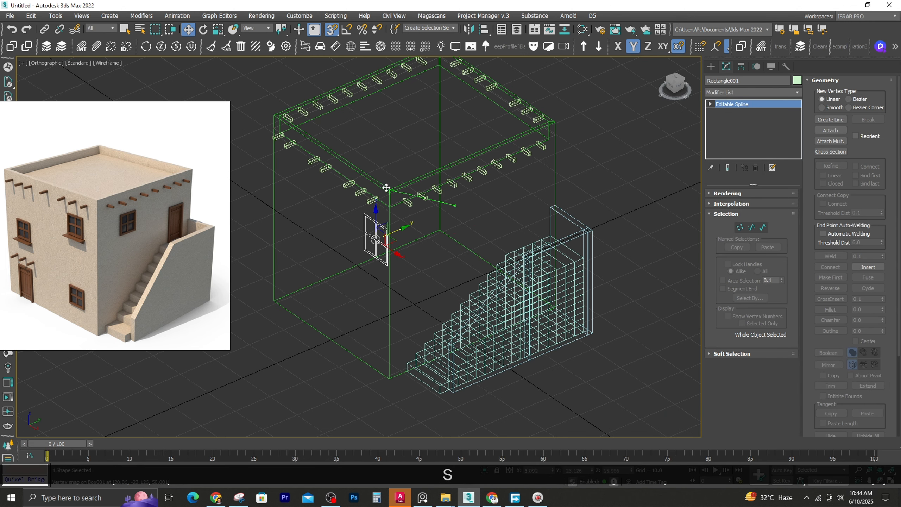
{"action": "key", "text": "F3"}
{"action": "key", "text": "s"}
Move the window shape along X to about 11.29 on the front wall in the Front view
{"action": "key", "text": "f"}
{"action": "key", "text": "z"}
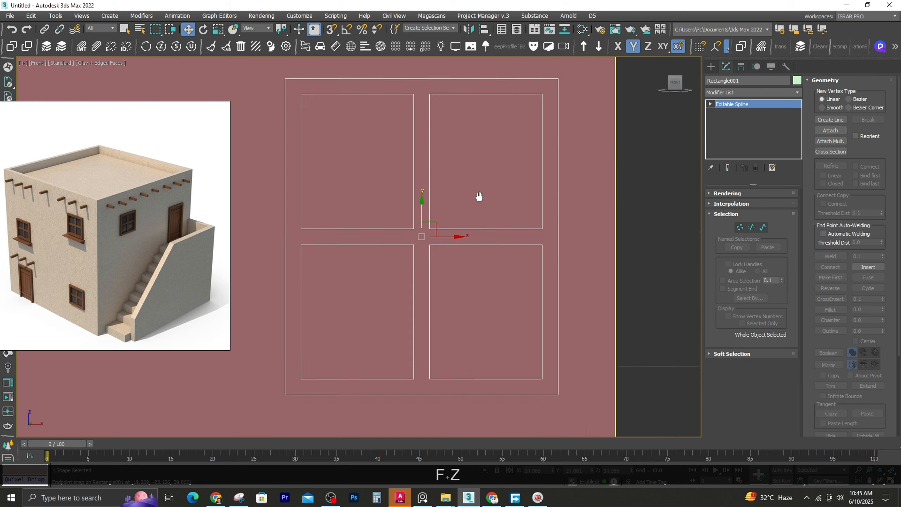
{"action": "scroll", "coordinate": [478, 196], "scroll_direction": "down", "scroll_amount": 4}
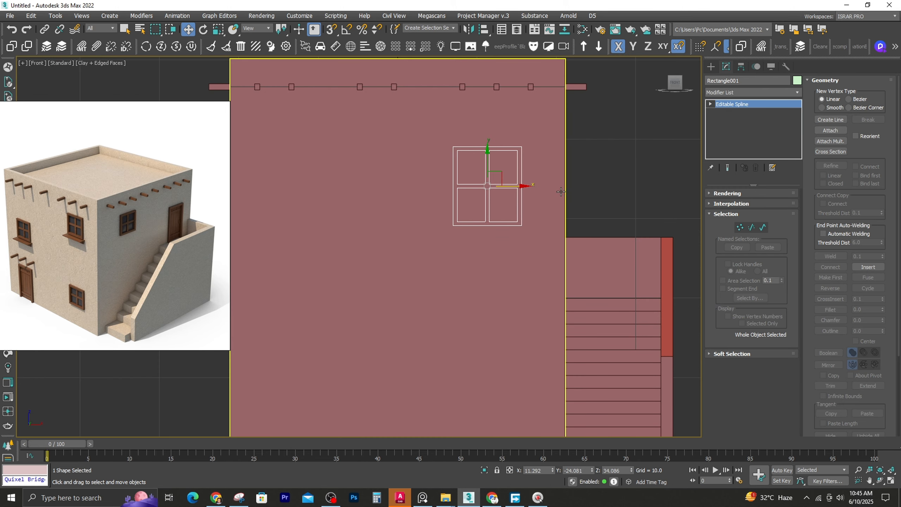
Add an Extrude modifier to the window shape and set its amount to 0.75
{"action": "middle_click_drag", "start_coordinate": [561, 192], "coordinate": [603, 185], "text": "alt"}
{"action": "left_click", "coordinate": [725, 91]}
{"action": "type", "text": "ext"}
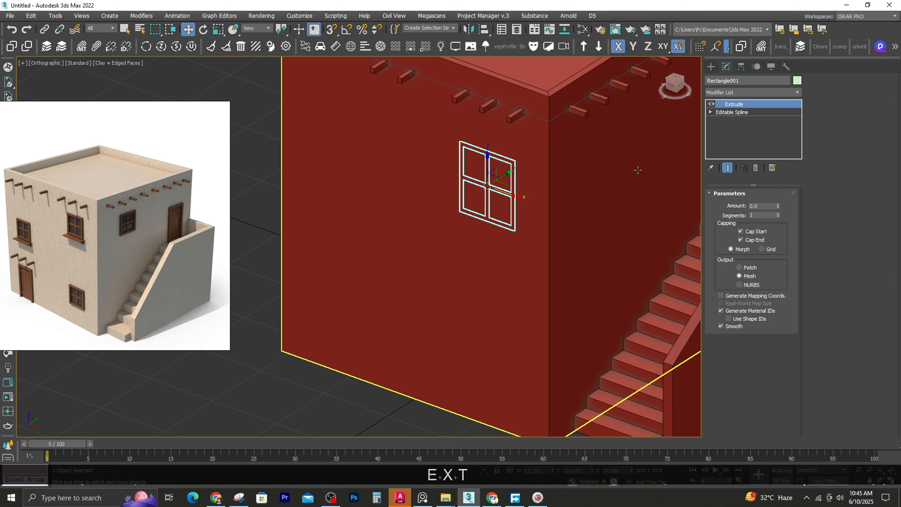
{"action": "left_click", "coordinate": [777, 204]}
{"action": "scroll", "coordinate": [451, 184], "scroll_direction": "up", "scroll_amount": 2}
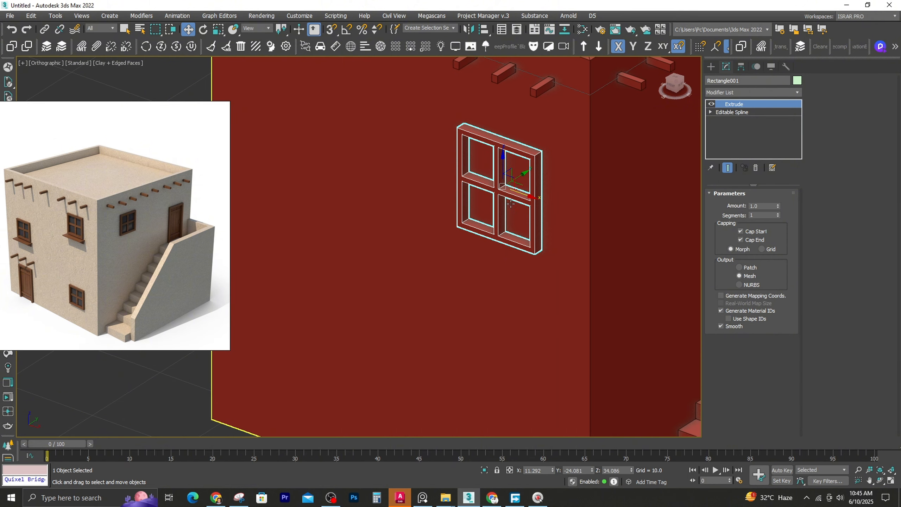
{"action": "scroll", "coordinate": [511, 204], "scroll_direction": "up", "scroll_amount": 1}
{"action": "type", "text": ".75"}
{"action": "key", "text": "Return"}
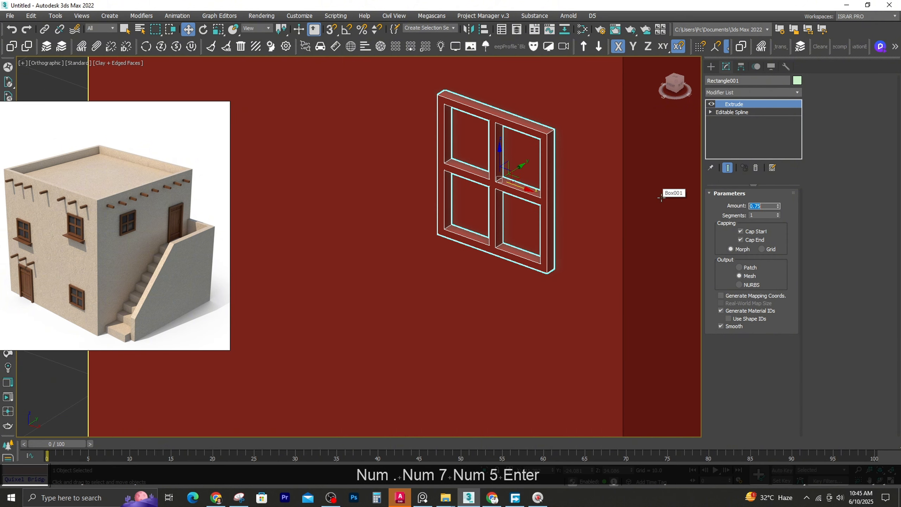
Isolate the window frame and draw a plane about 8.96 by 7.6 across its inner opening in the Front view
{"action": "key", "text": "alt+q"}
{"action": "key", "text": "alt+f"}
{"action": "key", "text": "z"}
{"action": "key", "text": "g"}
{"action": "left_click", "coordinate": [712, 66]}
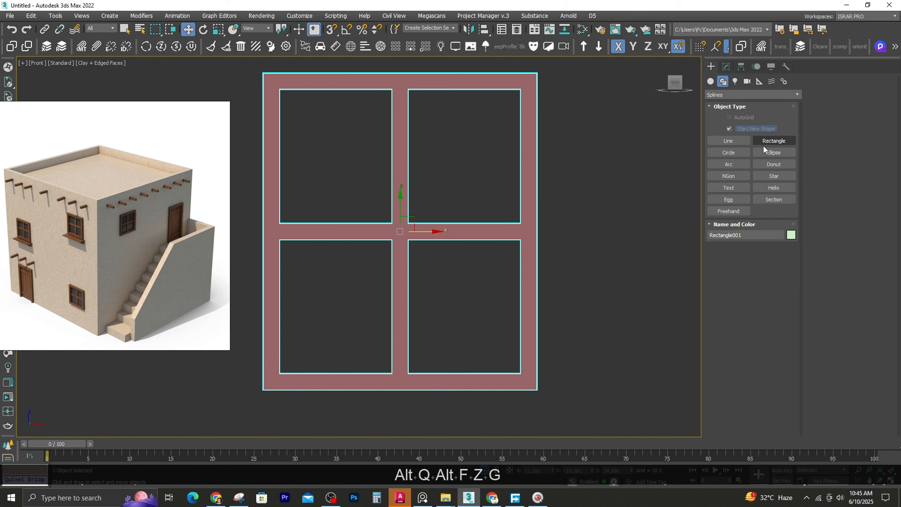
{"action": "left_click", "coordinate": [711, 82]}
{"action": "left_click", "coordinate": [723, 82]}
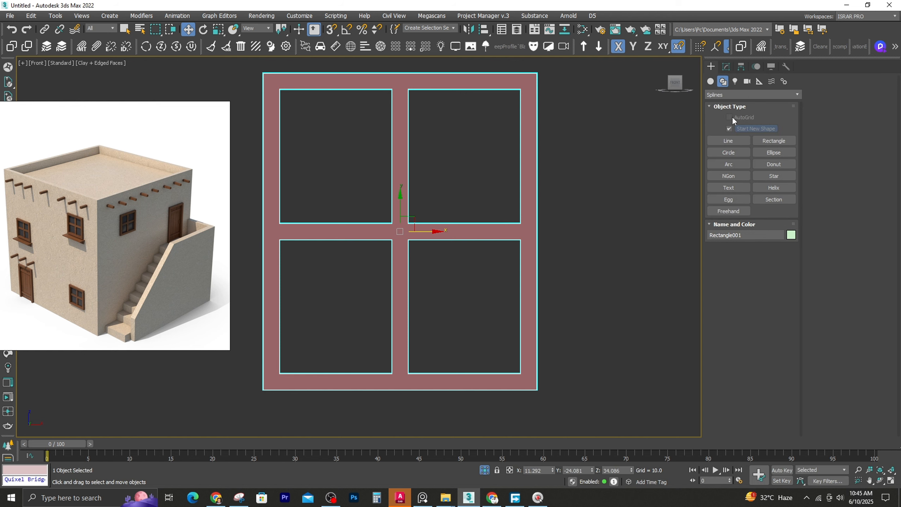
{"action": "left_click", "coordinate": [711, 82]}
{"action": "left_click", "coordinate": [773, 175]}
{"action": "left_click_drag", "start_coordinate": [280, 90], "coordinate": [521, 374]}
Snap the plane to the frame's mid-depth along Y and set its length and width segments to 1
{"action": "middle_click_drag", "start_coordinate": [521, 373], "coordinate": [355, 352], "text": "alt"}
{"action": "key", "text": "w"}
{"action": "mouse_move", "coordinate": [414, 222]}
{"action": "left_mouse_down"}
{"action": "mouse_move", "coordinate": [427, 211]}
{"action": "mouse_move", "coordinate": [412, 226]}
{"action": "left_mouse_up"}
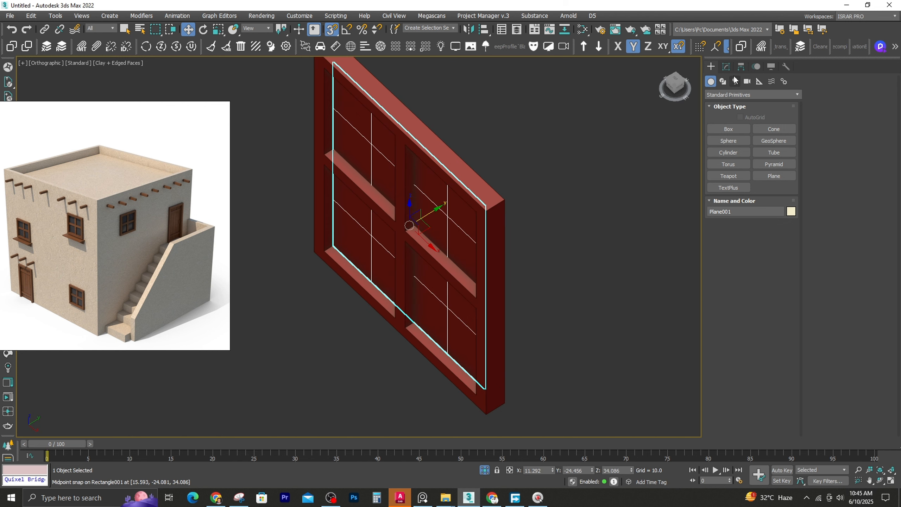
{"action": "left_click", "coordinate": [727, 68]}
{"action": "scroll", "coordinate": [330, 233], "scroll_direction": "down", "scroll_amount": 2}
{"action": "right_click", "coordinate": [780, 231]}
{"action": "middle_click_drag", "start_coordinate": [341, 236], "coordinate": [392, 208], "text": "alt"}
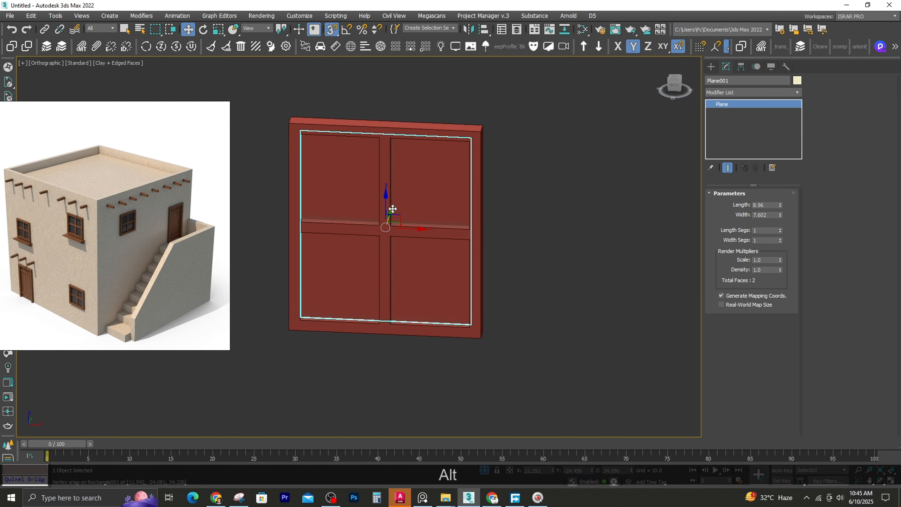
Copy the pane plane straight down to just below the window frame in the Front view
{"action": "key", "text": "f"}
{"action": "key", "text": "z"}
{"action": "scroll", "coordinate": [389, 217], "scroll_direction": "down", "scroll_amount": 4}
{"action": "middle_click_drag", "start_coordinate": [349, 271], "coordinate": [383, 235]}
{"action": "mouse_move", "coordinate": [413, 187]}
{"action": "left_mouse_down", "text": "shift"}
{"action": "mouse_move", "coordinate": [414, 319]}
{"action": "mouse_move", "coordinate": [425, 333]}
{"action": "left_mouse_up", "text": "shift"}
{"action": "left_click", "coordinate": [456, 289]}
{"action": "middle_click_drag", "start_coordinate": [412, 316], "coordinate": [412, 218]}
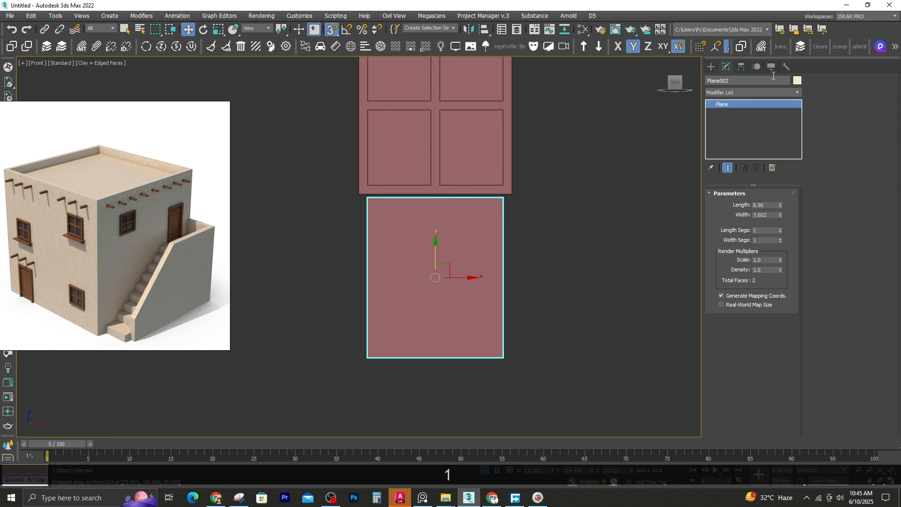
Convert the copied plane to an Editable Poly and raise its lower vertices to leave a thin sill strip
{"action": "right_click", "coordinate": [728, 103]}
{"action": "left_click", "coordinate": [759, 171]}
{"action": "key", "text": "1"}
{"action": "left_click_drag", "start_coordinate": [303, 315], "coordinate": [541, 391]}
{"action": "left_click_drag", "start_coordinate": [435, 342], "coordinate": [392, 202]}
{"action": "scroll", "coordinate": [391, 199], "scroll_direction": "up", "scroll_amount": 3}
{"action": "key", "text": "ctrl+z"}
{"action": "key", "text": "s"}
{"action": "scroll", "coordinate": [457, 208], "scroll_direction": "down", "scroll_amount": 3}
{"action": "left_click_drag", "start_coordinate": [463, 312], "coordinate": [464, 170]}
{"action": "scroll", "coordinate": [413, 173], "scroll_direction": "up", "scroll_amount": 3}
Snap the sill strip's two left vertices along X to the window frame's outer left edge
{"action": "left_click_drag", "start_coordinate": [360, 157], "coordinate": [394, 242]}
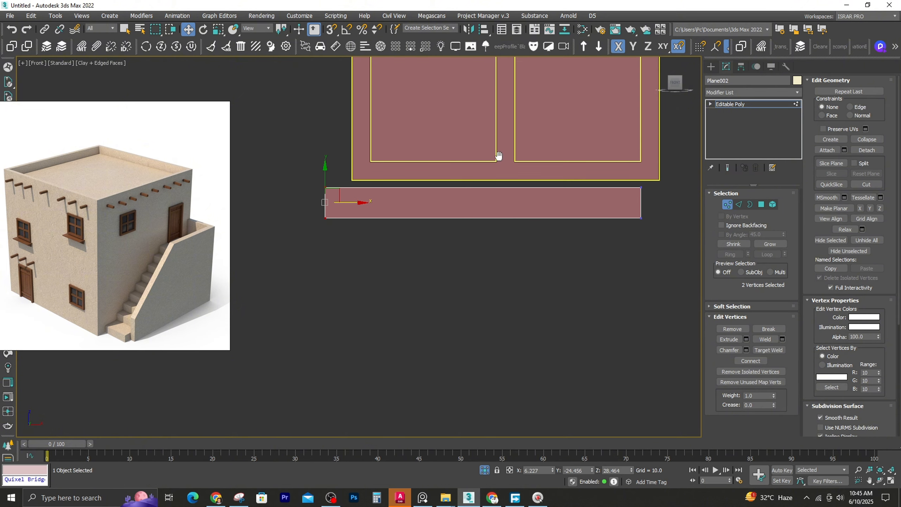
{"action": "middle_click_drag", "start_coordinate": [499, 156], "coordinate": [421, 179]}
{"action": "scroll", "coordinate": [420, 179], "scroll_direction": "down", "scroll_amount": 2}
{"action": "key", "text": "ctrl+z"}
{"action": "key", "text": "s"}
{"action": "left_click_drag", "start_coordinate": [330, 203], "coordinate": [318, 197]}
Offset the sill's left vertices by 1 in X and then by -2 so they overhang the frame
{"action": "right_click", "coordinate": [189, 31]}
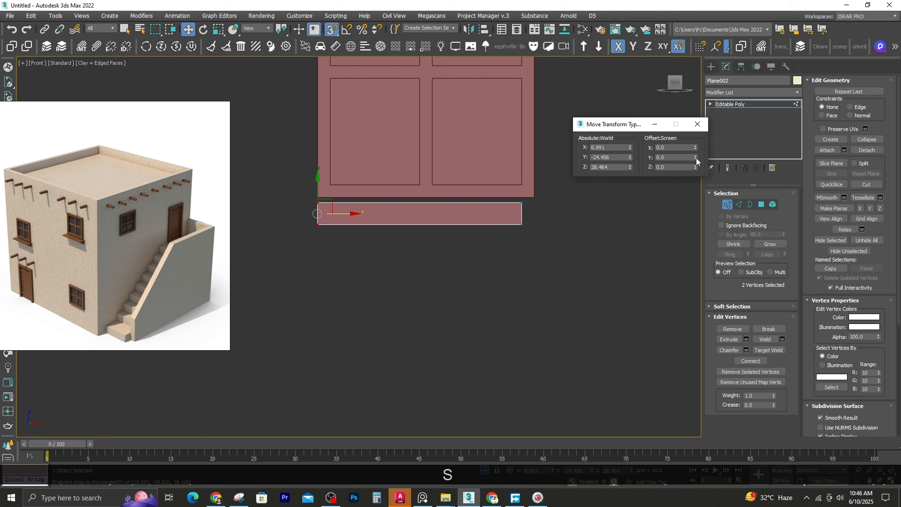
{"action": "double_click", "coordinate": [674, 147]}
{"action": "type", "text": "1"}
{"action": "key", "text": "Return"}
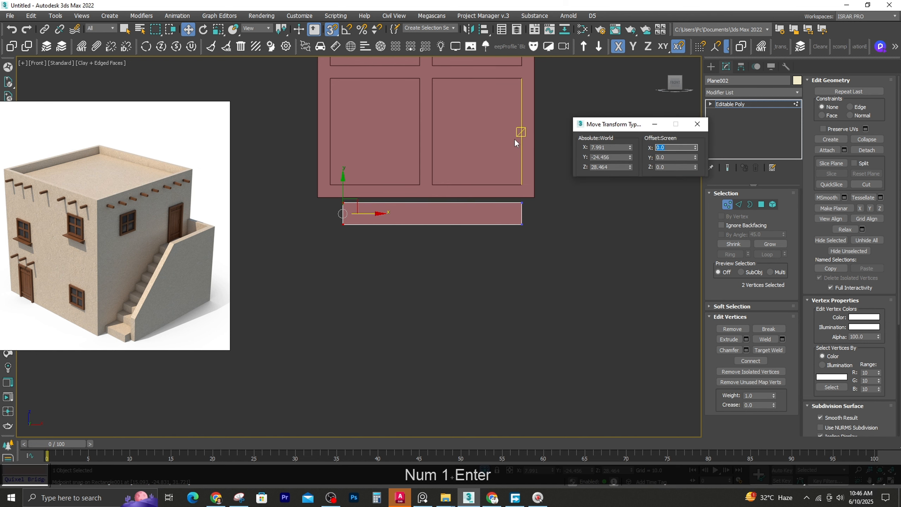
{"action": "type", "text": "-2"}
{"action": "key", "text": "Return"}
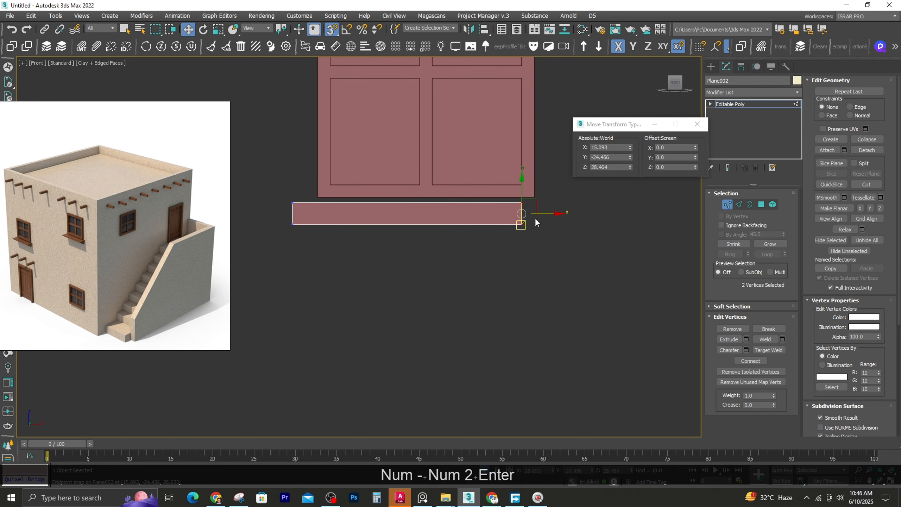
Snap the sill's right vertices to the frame's outer right edge and offset them by 1 in X
{"action": "left_click_drag", "start_coordinate": [537, 223], "coordinate": [534, 198]}
{"action": "type", "text": "1"}
{"action": "key", "text": "Return"}
{"action": "left_click", "coordinate": [697, 124]}
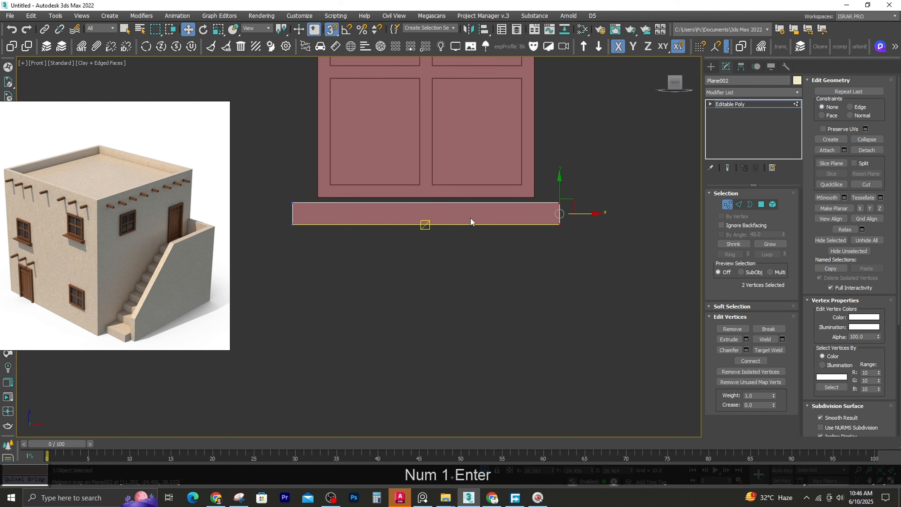
Raise the sill strip's two lower vertices slightly along Y to make it thinner
{"action": "key", "text": "s"}
{"action": "left_click_drag", "start_coordinate": [427, 210], "coordinate": [427, 202]}
{"action": "middle_click_drag", "start_coordinate": [427, 202], "coordinate": [369, 232], "text": "alt"}
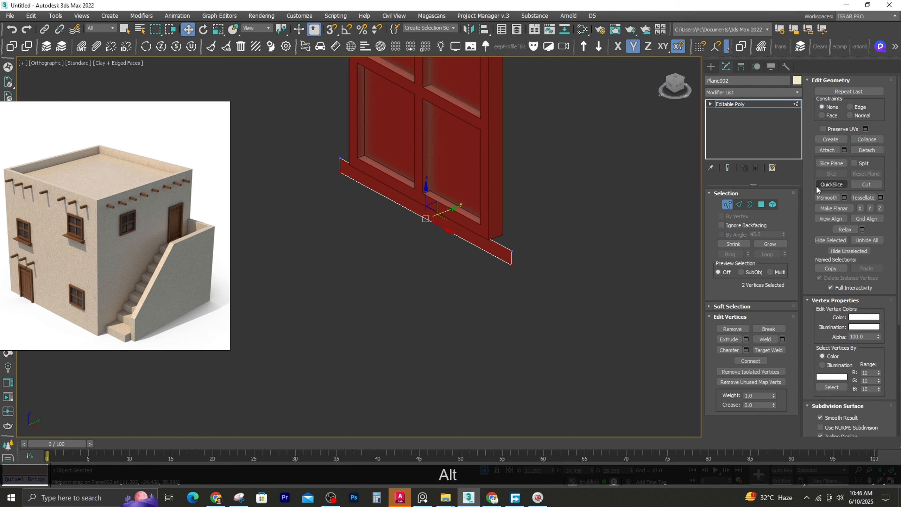
Add a Shell modifier to the sill, increase its outer amount above 1.0, and add an Edit Poly modifier
{"action": "left_click", "coordinate": [735, 104]}
{"action": "left_click", "coordinate": [721, 90]}
{"action": "type", "text": "sh"}
{"action": "key", "text": "Return"}
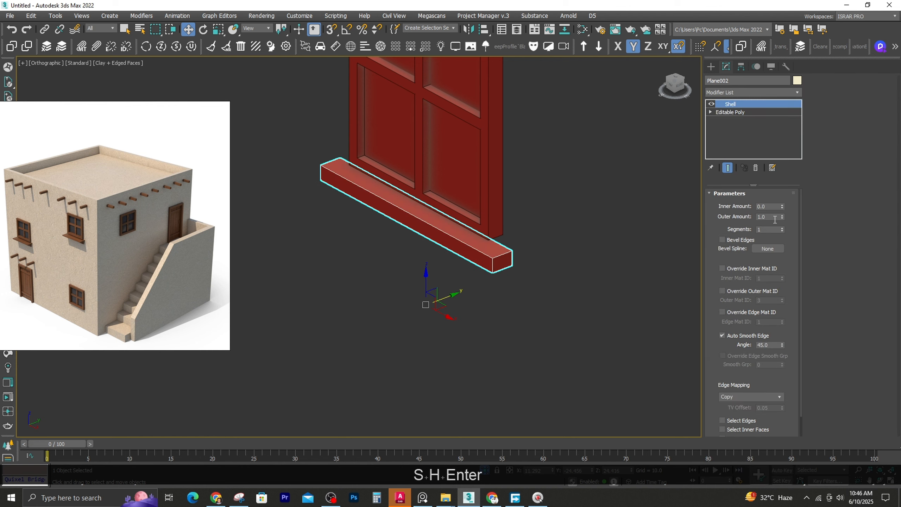
{"action": "left_click_drag", "start_coordinate": [782, 216], "coordinate": [784, 183]}
{"action": "left_click", "coordinate": [724, 91]}
{"action": "type", "text": "ed"}
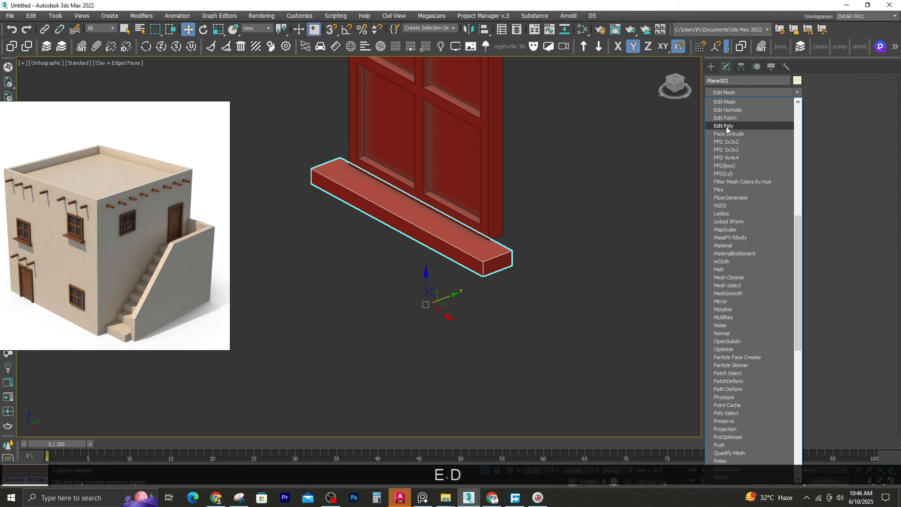
{"action": "left_click", "coordinate": [727, 126]}
In the Left view, align the sill's inner vertices with the frame's back face and raise its lower outer vertices to about Z 28.71
{"action": "middle_click_drag", "start_coordinate": [408, 227], "coordinate": [339, 225], "text": "alt"}
{"action": "key", "text": "l"}
{"action": "key", "text": "z"}
{"action": "scroll", "coordinate": [408, 234], "scroll_direction": "down", "scroll_amount": 5}
{"action": "key", "text": "1"}
{"action": "scroll", "coordinate": [431, 237], "scroll_direction": "down", "scroll_amount": 4}
{"action": "left_click_drag", "start_coordinate": [458, 261], "coordinate": [433, 245]}
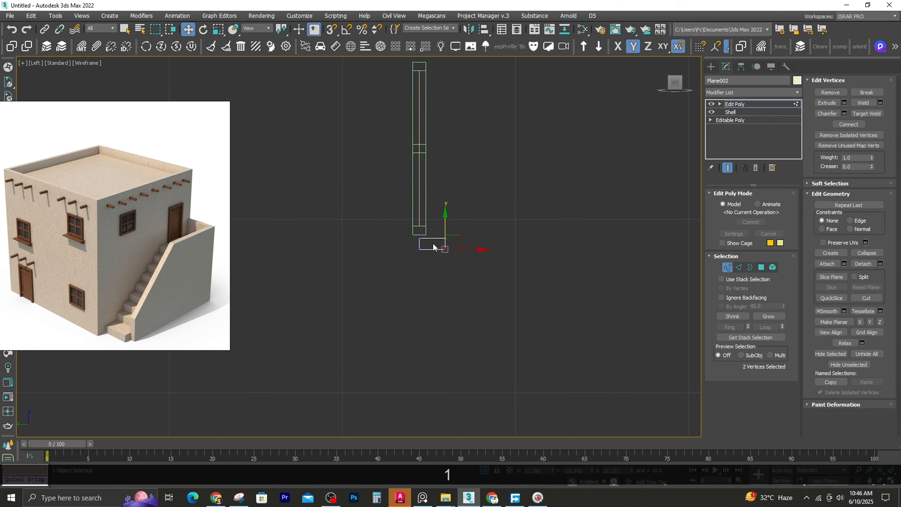
{"action": "middle_click_drag", "start_coordinate": [432, 245], "coordinate": [522, 248], "text": "alt"}
{"action": "key", "text": "f"}
{"action": "key", "text": "l"}
{"action": "key", "text": "z"}
{"action": "left_click_drag", "start_coordinate": [437, 220], "coordinate": [500, 311]}
{"action": "left_click_drag", "start_coordinate": [500, 281], "coordinate": [474, 259]}
{"action": "key", "text": "s"}
{"action": "scroll", "coordinate": [551, 286], "scroll_direction": "up", "scroll_amount": 3}
{"action": "left_click_drag", "start_coordinate": [565, 314], "coordinate": [554, 256]}
{"action": "key", "text": "s"}
{"action": "scroll", "coordinate": [537, 306], "scroll_direction": "up", "scroll_amount": 2}
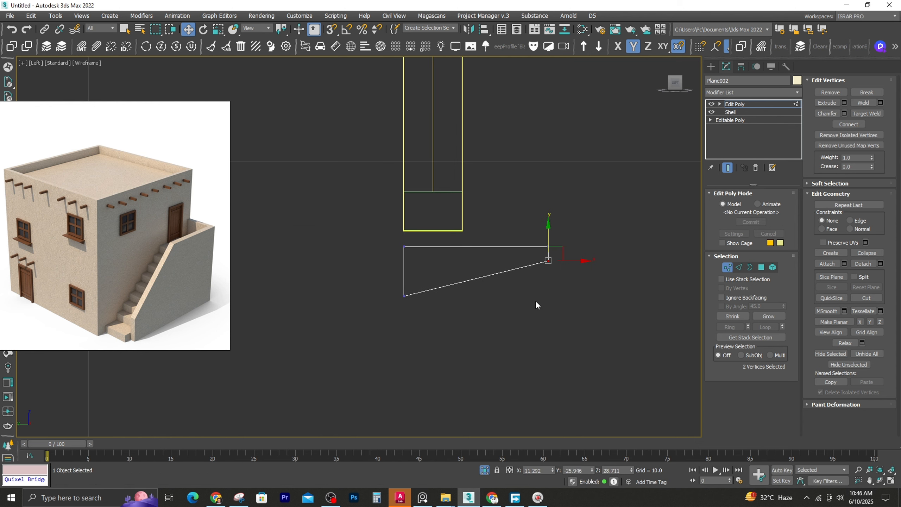
Pull the sill's outer vertices slightly inward to reduce its depth and leave vertex editing
{"action": "key", "text": "1"}
{"action": "key", "text": "1"}
{"action": "key", "text": "1"}
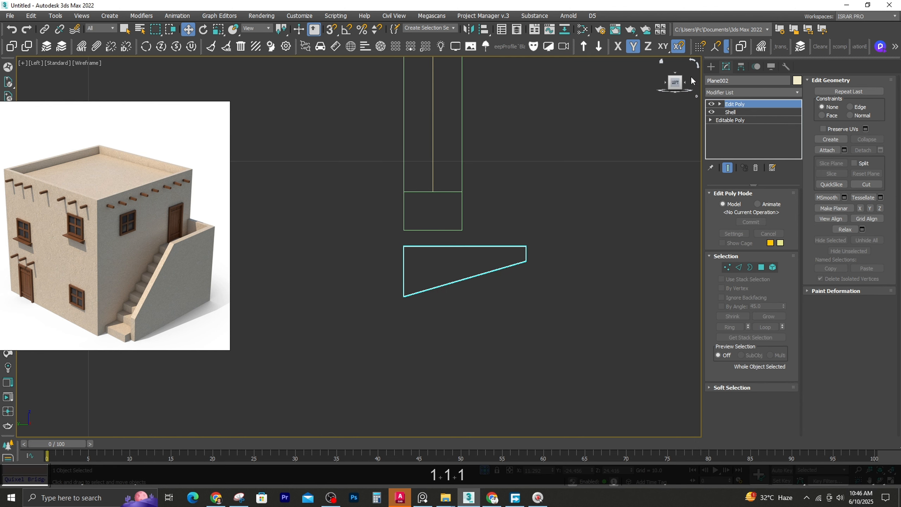
Center the sill's pivot on the object and snap the sill up to the frame's underside, with shaded display restored
{"action": "left_click", "coordinate": [741, 67]}
{"action": "left_click", "coordinate": [751, 132]}
{"action": "key", "text": "s"}
{"action": "key", "text": "ctrl+z"}
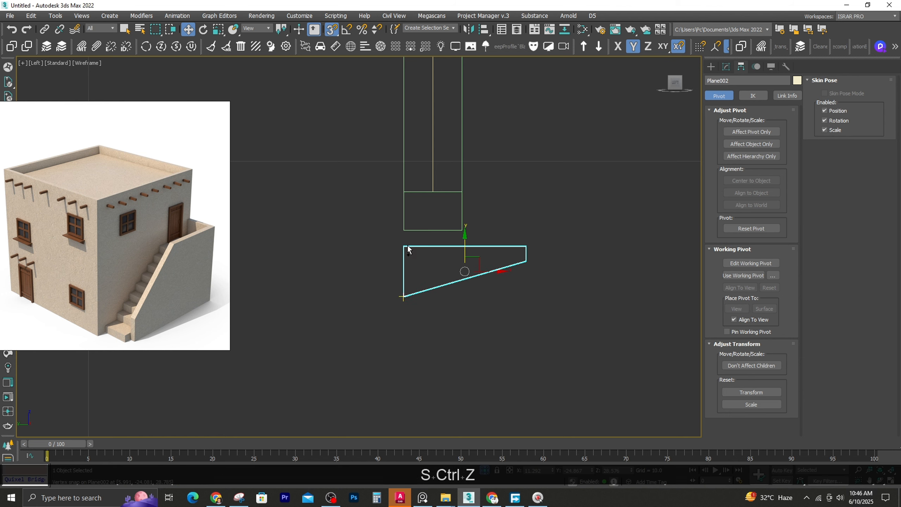
{"action": "mouse_move", "coordinate": [404, 231]}
{"action": "middle_mouse_down", "text": "alt"}
{"action": "mouse_move", "coordinate": [360, 284]}
{"action": "mouse_move", "coordinate": [369, 306]}
{"action": "mouse_move", "coordinate": [384, 306]}
{"action": "middle_mouse_up", "text": "alt"}
{"action": "key", "text": "F3"}
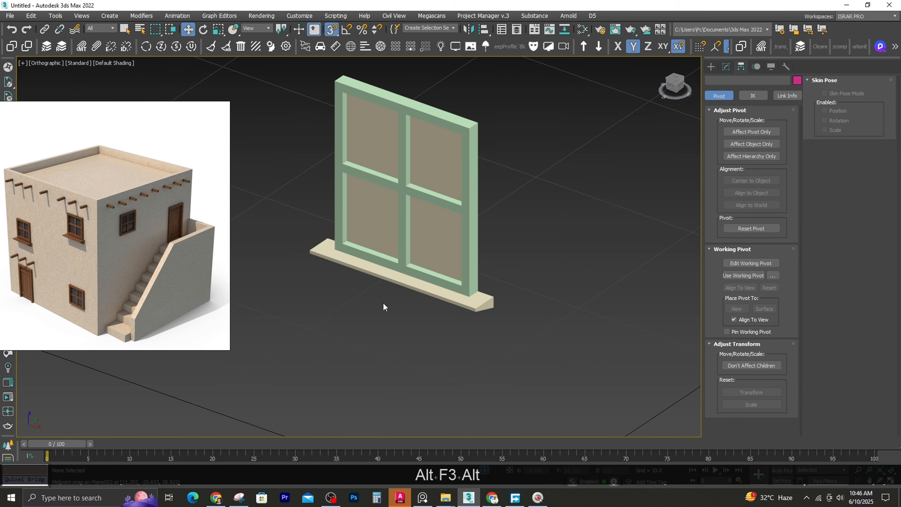
Lower the sill slightly below the window frame, to about Z 28.49
{"action": "scroll", "coordinate": [408, 280], "scroll_direction": "up", "scroll_amount": 3}
{"action": "left_click", "coordinate": [408, 280]}
{"action": "key", "text": "s"}
{"action": "middle_click_drag", "start_coordinate": [396, 271], "coordinate": [477, 423], "text": "alt"}
Set the viewport to Clay shading with edged faces and bring the whole house back in the Front view
{"action": "left_click", "coordinate": [105, 60]}
{"action": "left_click", "coordinate": [153, 137]}
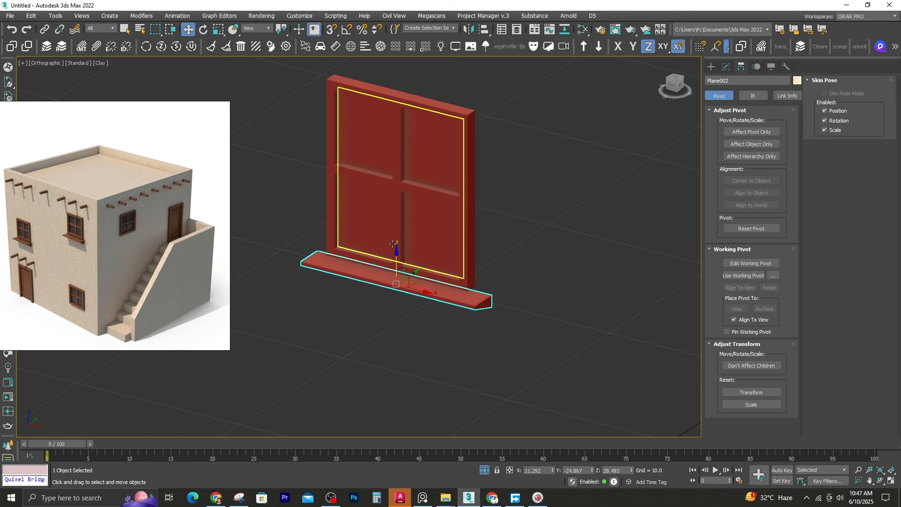
{"action": "key", "text": "F4"}
{"action": "scroll", "coordinate": [425, 272], "scroll_direction": "down", "scroll_amount": 5}
{"action": "key", "text": "f"}
{"action": "key", "text": "z"}
{"action": "scroll", "coordinate": [472, 177], "scroll_direction": "down", "scroll_amount": 4}
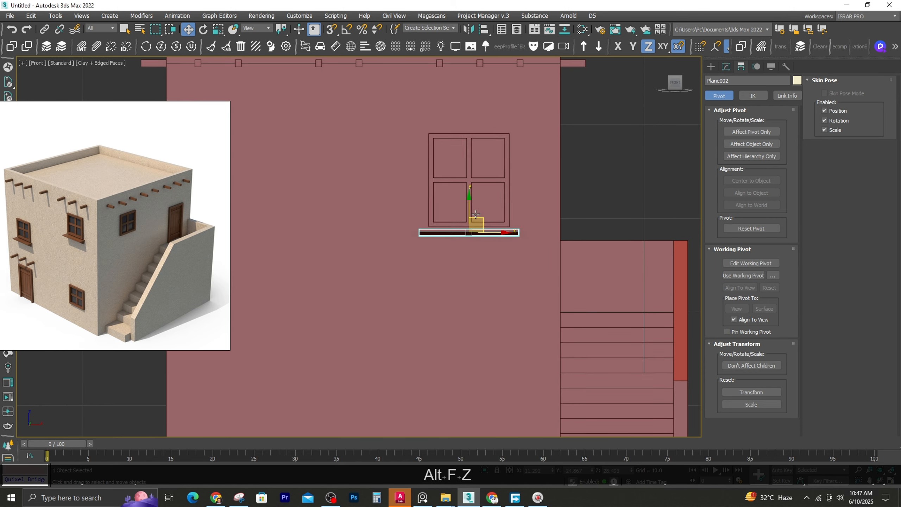
Try to scale the window frame shorter along Y, and undo the scaling
{"action": "left_click", "coordinate": [475, 153]}
{"action": "left_click", "coordinate": [475, 154], "text": "ctrl"}
{"action": "key", "text": "r"}
{"action": "left_click_drag", "start_coordinate": [470, 139], "coordinate": [471, 150]}
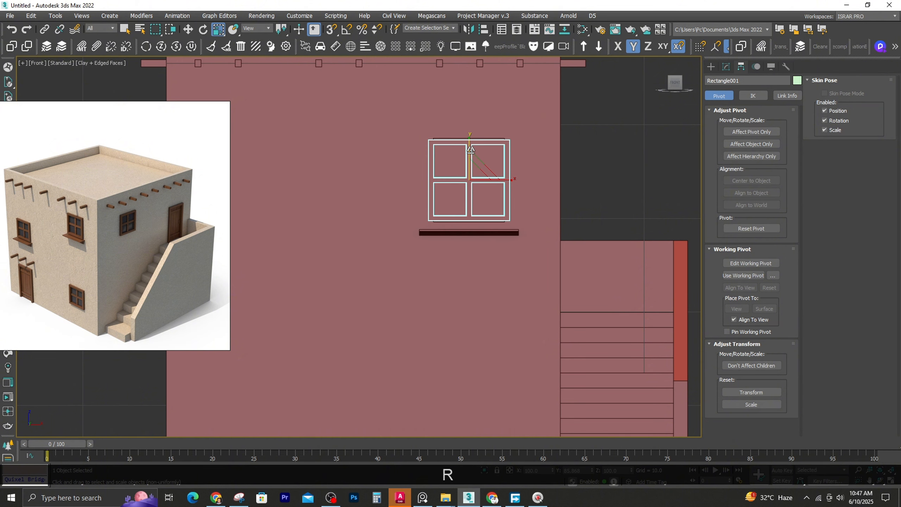
{"action": "key", "text": "ctrl+z"}
Offset the window frame's six upper spline vertices by -0.5 in Y in wireframe display
{"action": "left_click", "coordinate": [437, 239], "text": "ctrl"}
{"action": "scroll", "coordinate": [437, 239], "scroll_direction": "down", "scroll_amount": 2}
{"action": "scroll", "coordinate": [482, 160], "scroll_direction": "up", "scroll_amount": 4}
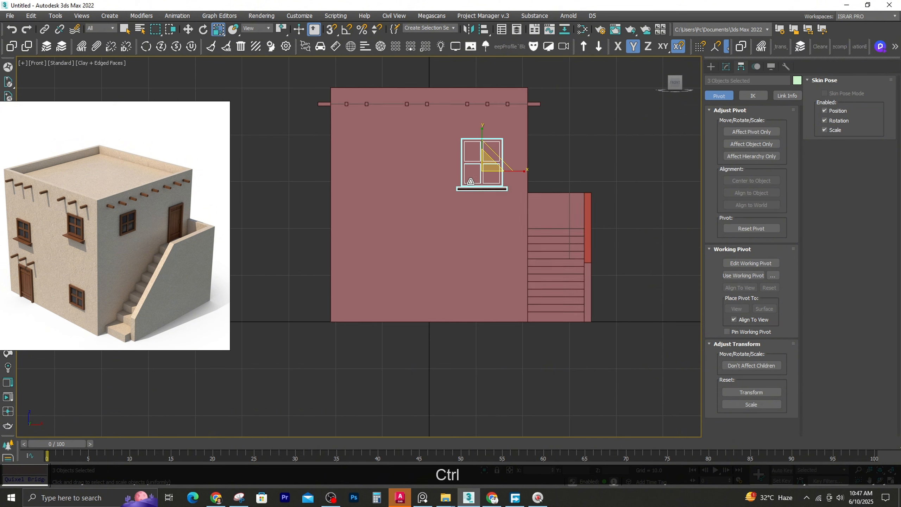
{"action": "left_click", "coordinate": [485, 119]}
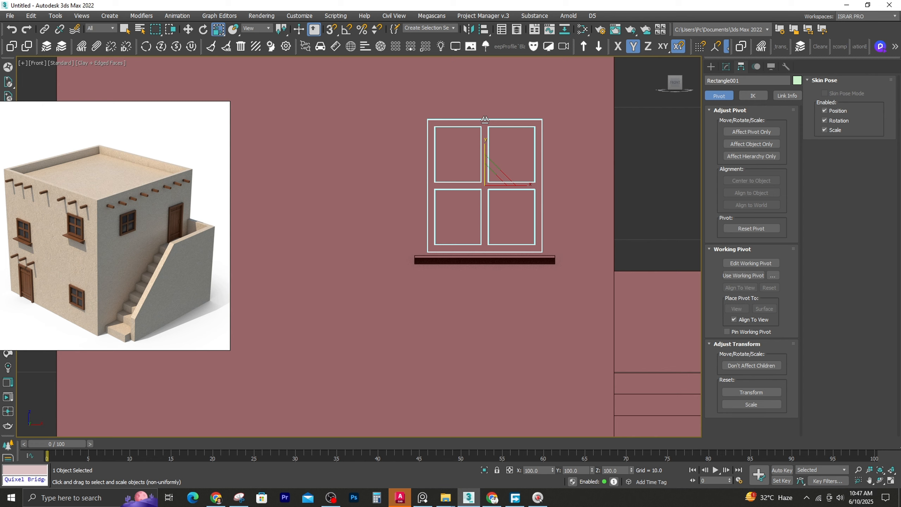
{"action": "left_click", "coordinate": [725, 66]}
{"action": "key", "text": "1"}
{"action": "key", "text": "F3"}
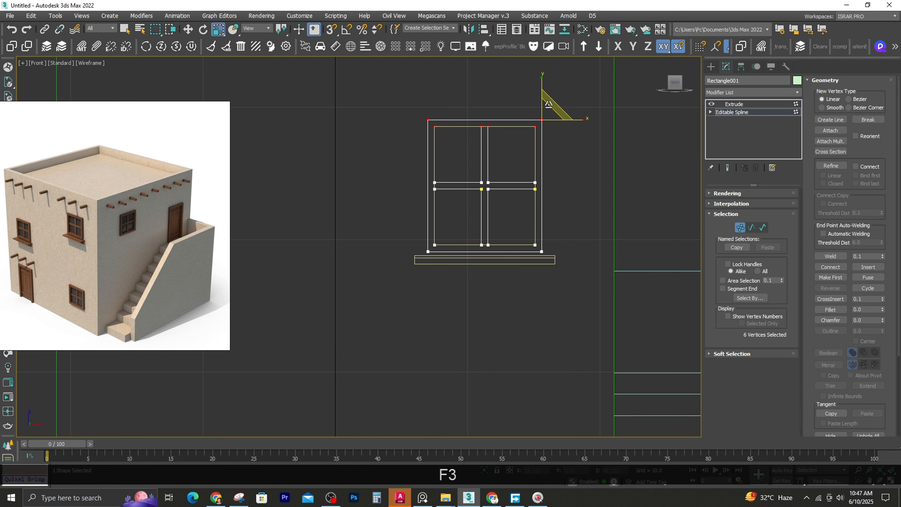
{"action": "key", "text": "w"}
{"action": "key", "text": "F12"}
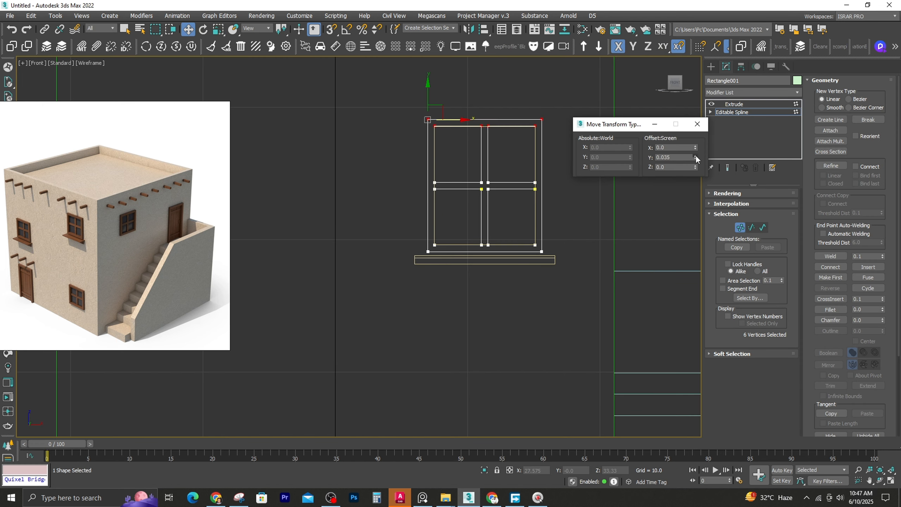
{"action": "key", "text": "ctrl+z"}
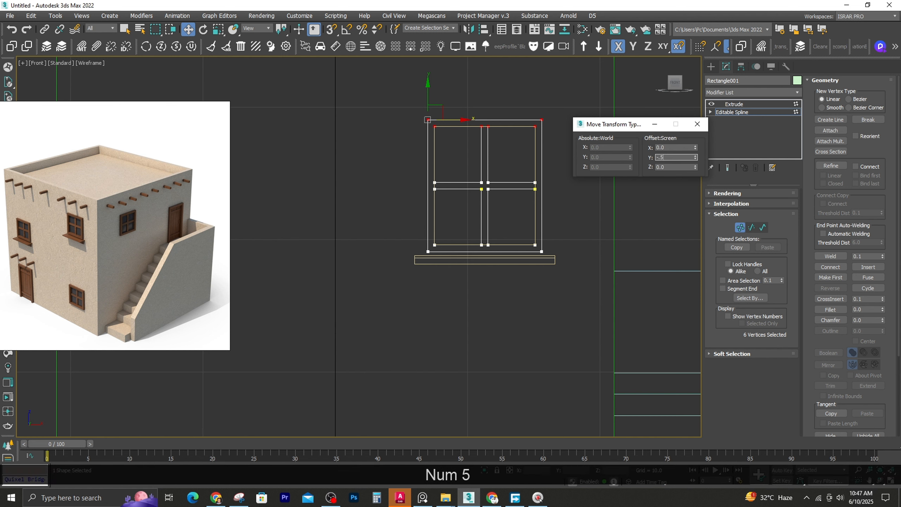
{"action": "key", "text": "Return"}
Offset the window frame's six lower spline vertices by 0.5 in Y
{"action": "type", "text": ".5"}
{"action": "key", "text": "Return"}
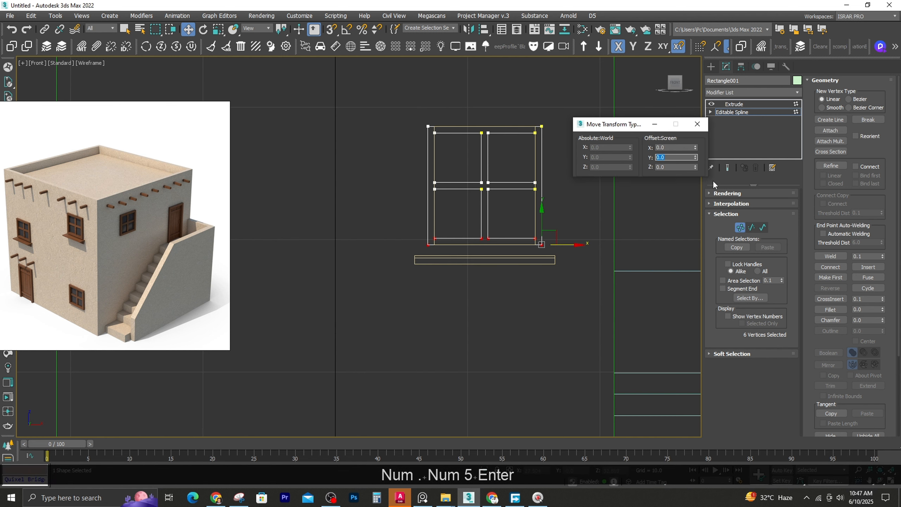
{"action": "left_click", "coordinate": [697, 123]}
Leave the frame's vertex editing, select the pane plane and add an Edit Poly modifier to it
{"action": "left_click", "coordinate": [435, 207]}
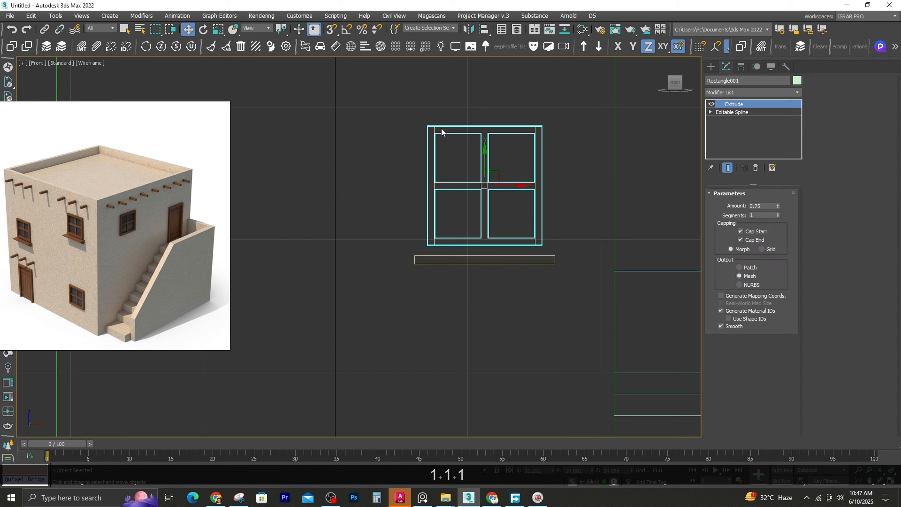
{"action": "scroll", "coordinate": [440, 128], "scroll_direction": "up", "scroll_amount": 4}
{"action": "left_click", "coordinate": [716, 93]}
{"action": "type", "text": "ed"}
{"action": "scroll", "coordinate": [716, 93], "scroll_direction": "down", "scroll_amount": 3}
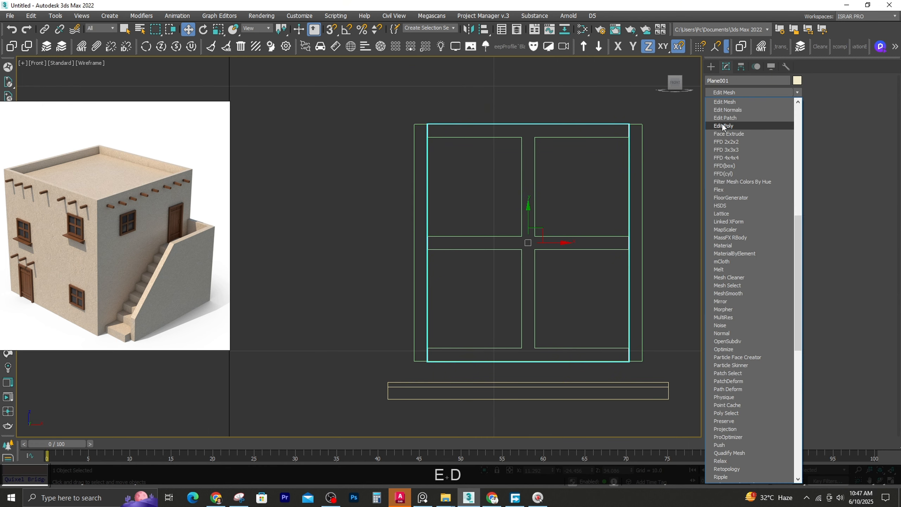
{"action": "left_click", "coordinate": [724, 125]}
Snap the pane's upper and lower vertices along Y to the inner edges of the shortened frame
{"action": "key", "text": "1"}
{"action": "left_click_drag", "start_coordinate": [401, 101], "coordinate": [657, 142]}
{"action": "left_click_drag", "start_coordinate": [528, 103], "coordinate": [522, 137]}
{"action": "key", "text": "s"}
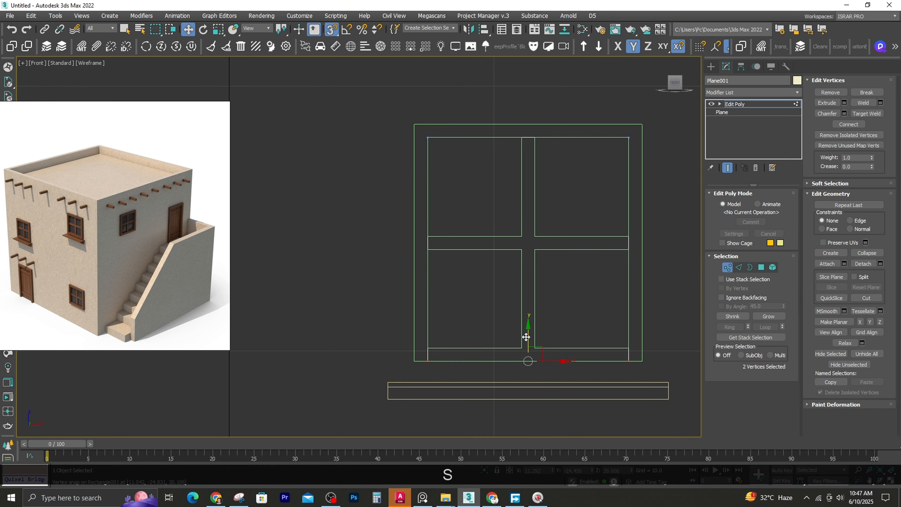
{"action": "left_click_drag", "start_coordinate": [526, 336], "coordinate": [525, 348]}
{"action": "left_click", "coordinate": [727, 266]}
Snap the sill up along Y against the lower edge of the shortened window frame
{"action": "left_click", "coordinate": [490, 383]}
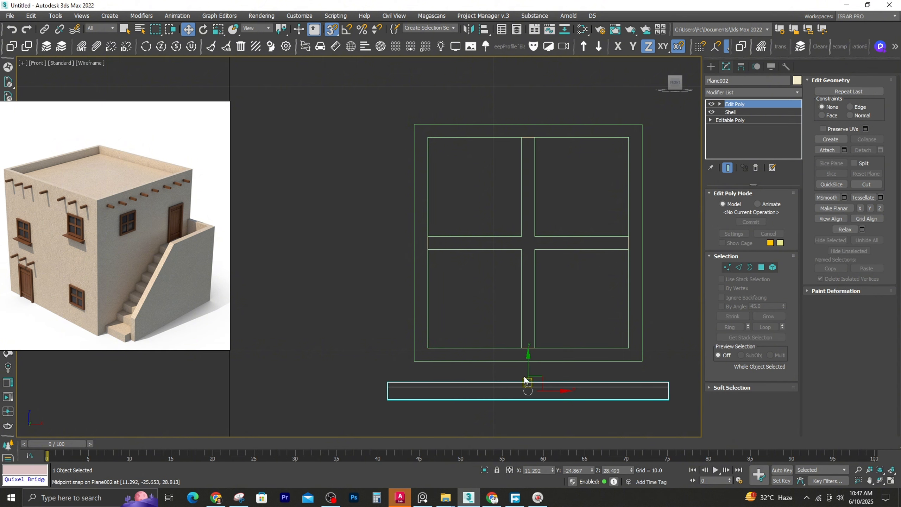
{"action": "middle_click_drag", "start_coordinate": [511, 388], "coordinate": [459, 327]}
{"action": "left_click_drag", "start_coordinate": [475, 314], "coordinate": [472, 323]}
{"action": "left_click_drag", "start_coordinate": [335, 315], "coordinate": [362, 301]}
Offset the four vertices at the sill's left end by 0.5 in X
{"action": "key", "text": "1"}
{"action": "left_click_drag", "start_coordinate": [287, 234], "coordinate": [357, 337]}
{"action": "scroll", "coordinate": [347, 304], "scroll_direction": "up", "scroll_amount": 3}
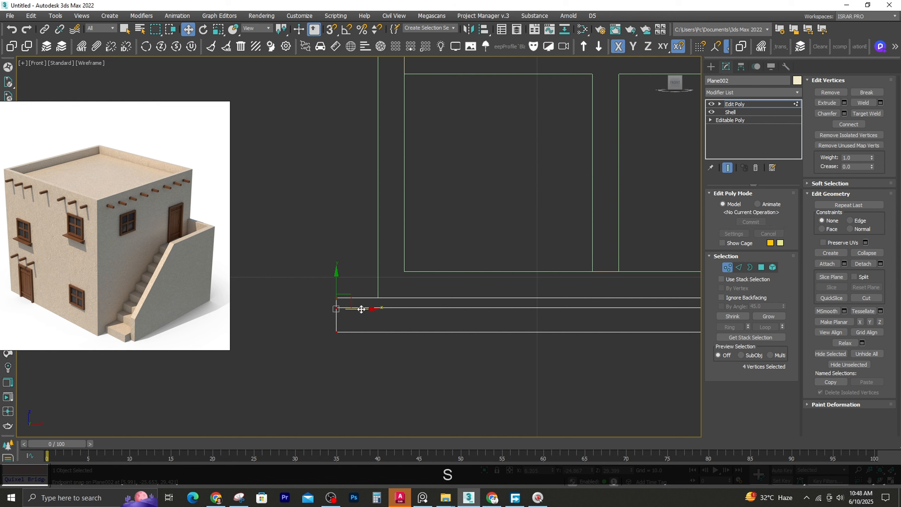
{"action": "key", "text": "ctrl+z"}
{"action": "right_click", "coordinate": [188, 29]}
{"action": "left_click_drag", "start_coordinate": [695, 148], "coordinate": [550, 130]}
{"action": "key", "text": "ctrl+z"}
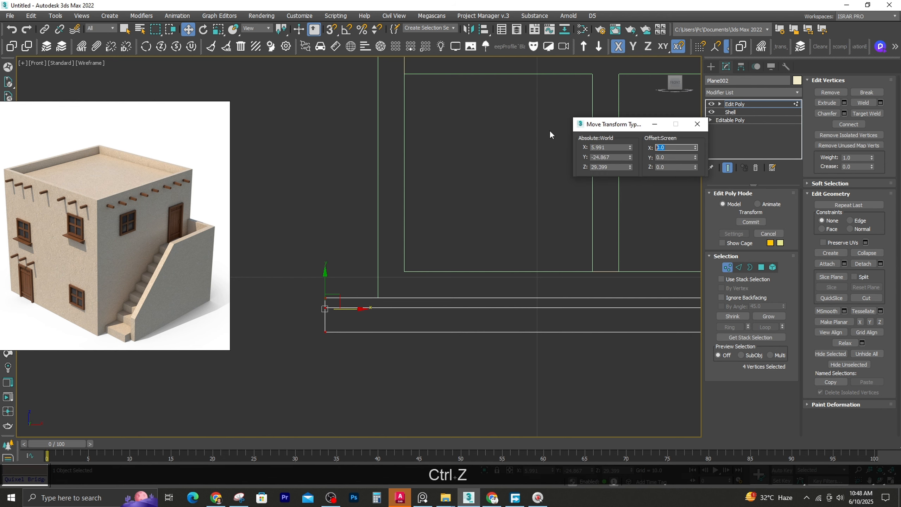
{"action": "type", "text": "-.5"}
{"action": "key", "text": "Return"}
{"action": "key", "text": "ctrl+z"}
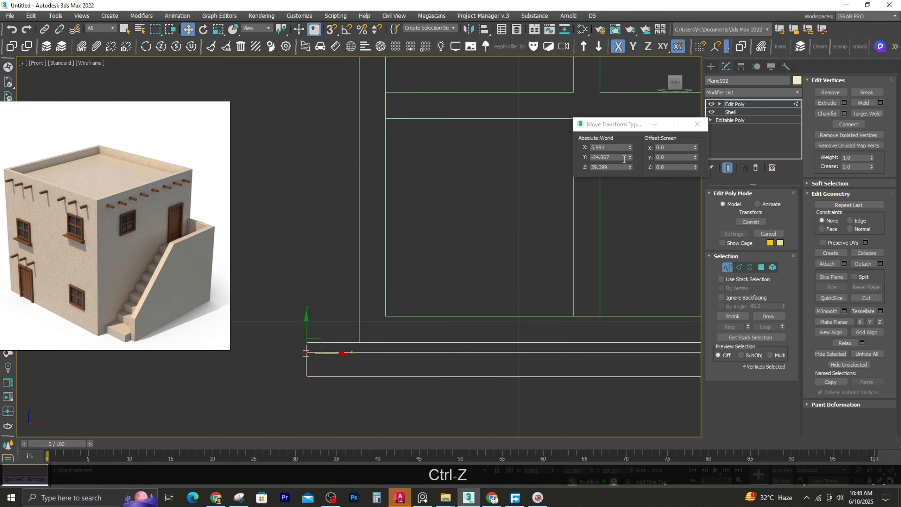
{"action": "type", "text": ".5"}
{"action": "key", "text": "Return"}
Offset the four vertices at the sill's right end by -0.5 in X and leave vertex editing
{"action": "middle_click_drag", "start_coordinate": [429, 247], "coordinate": [358, 268]}
{"action": "scroll", "coordinate": [357, 268], "scroll_direction": "down", "scroll_amount": 4}
{"action": "left_click_drag", "start_coordinate": [489, 276], "coordinate": [618, 355]}
{"action": "double_click", "coordinate": [670, 148]}
{"action": "type", "text": "-.5"}
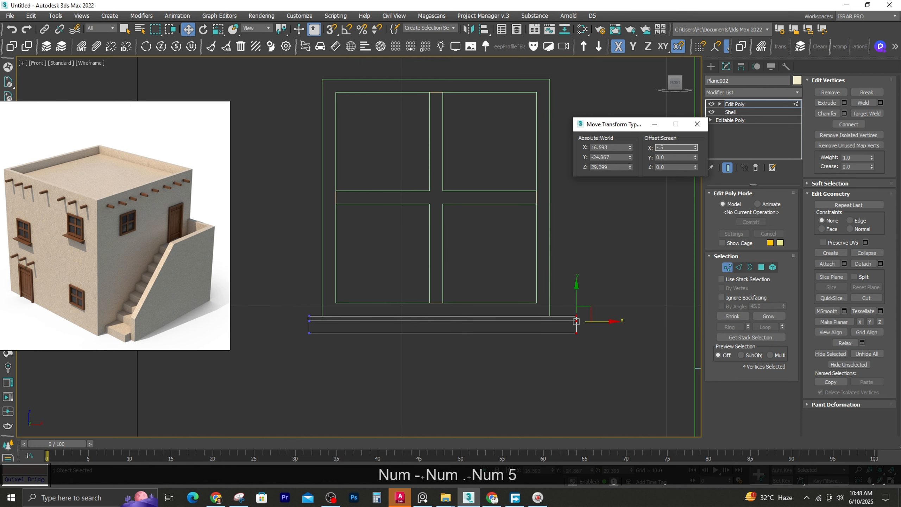
{"action": "key", "text": "Return"}
{"action": "left_click", "coordinate": [697, 124]}
{"action": "left_click", "coordinate": [728, 267]}
{"action": "left_click", "coordinate": [599, 227]}
Copy the complete window with frame, panes and sill to the left half of the front wall, slightly lower
{"action": "scroll", "coordinate": [493, 199], "scroll_direction": "down", "scroll_amount": 8}
{"action": "middle_click_drag", "start_coordinate": [473, 195], "coordinate": [477, 184]}
{"action": "mouse_move", "coordinate": [463, 179]}
{"action": "left_mouse_down"}
{"action": "mouse_move", "coordinate": [500, 220]}
{"action": "mouse_move", "coordinate": [510, 197]}
{"action": "mouse_move", "coordinate": [485, 181]}
{"action": "mouse_move", "coordinate": [506, 200]}
{"action": "mouse_move", "coordinate": [409, 196]}
{"action": "mouse_move", "coordinate": [388, 241]}
{"action": "mouse_move", "coordinate": [395, 206]}
{"action": "left_mouse_up"}
{"action": "key", "text": "g"}
{"action": "left_click", "coordinate": [415, 233]}
{"action": "left_click", "coordinate": [452, 289]}
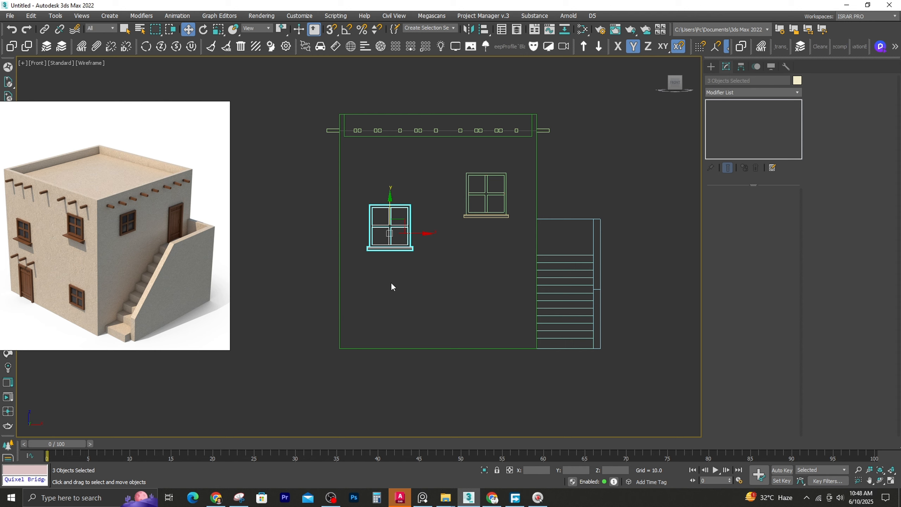
Draw a door rectangle about 8.96 long and 8.6 wide at the wall's base beneath the left window and convert it to an editable spline
{"action": "scroll", "coordinate": [378, 287], "scroll_direction": "up", "scroll_amount": 2}
{"action": "middle_click_drag", "start_coordinate": [379, 287], "coordinate": [396, 272]}
{"action": "middle_click_drag", "start_coordinate": [435, 232], "coordinate": [420, 268]}
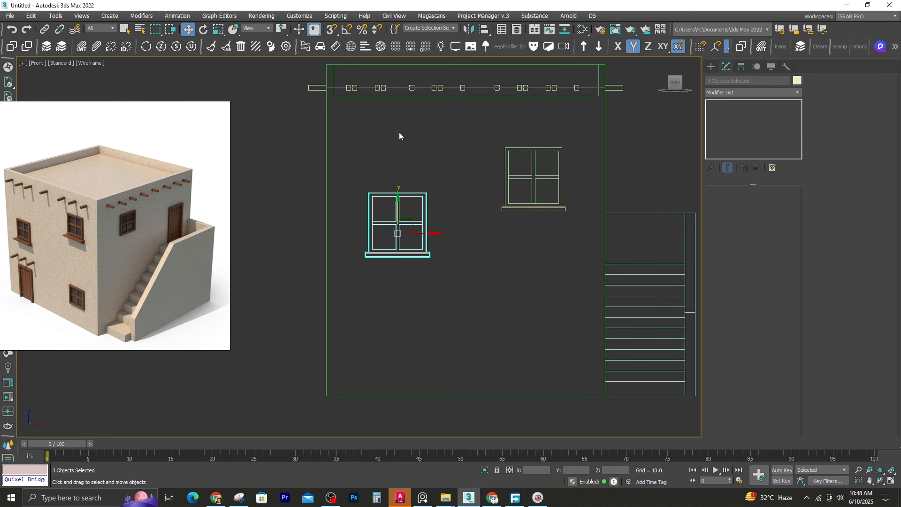
{"action": "left_click", "coordinate": [712, 66]}
{"action": "left_click", "coordinate": [728, 127]}
{"action": "left_click", "coordinate": [775, 175]}
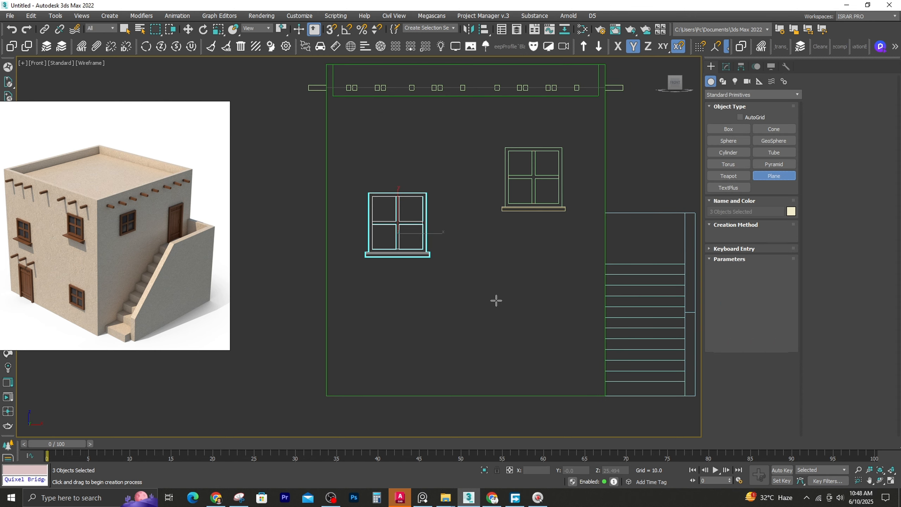
{"action": "left_click", "coordinate": [723, 82]}
{"action": "left_click", "coordinate": [774, 141]}
{"action": "left_click", "coordinate": [726, 66]}
{"action": "right_click", "coordinate": [729, 103]}
{"action": "left_click", "coordinate": [766, 162]}
Convert the door outline's four vertices to Corner type and raise its two upper vertices toward the window sill
{"action": "key", "text": "1"}
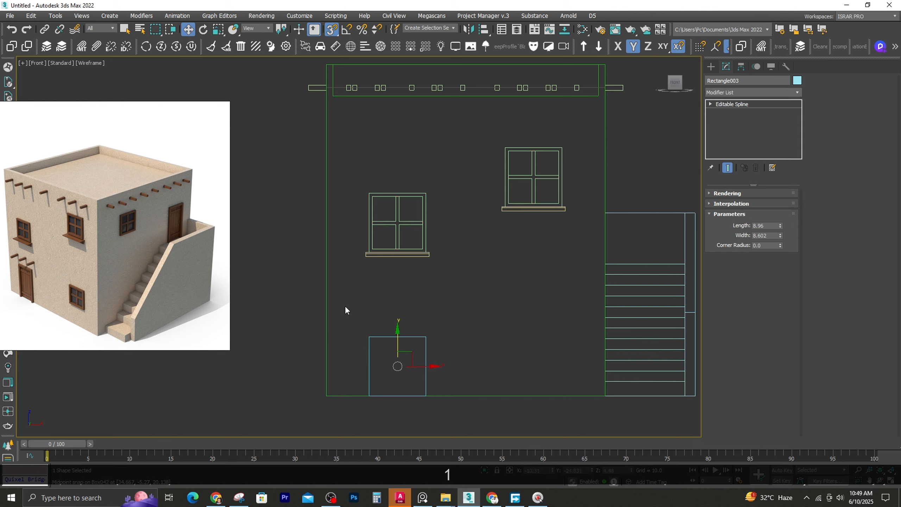
{"action": "left_click_drag", "start_coordinate": [345, 306], "coordinate": [446, 353]}
{"action": "left_click_drag", "start_coordinate": [429, 317], "coordinate": [425, 299]}
{"action": "left_click_drag", "start_coordinate": [350, 276], "coordinate": [442, 413]}
{"action": "right_click", "coordinate": [390, 335], "text": "shift"}
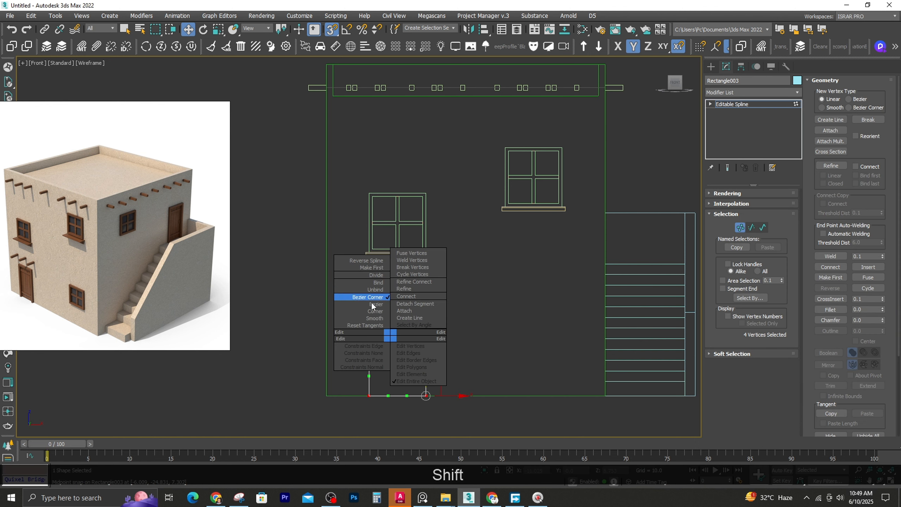
{"action": "left_click", "coordinate": [373, 312]}
{"action": "left_click_drag", "start_coordinate": [349, 275], "coordinate": [445, 317]}
{"action": "key", "text": "s"}
{"action": "left_click_drag", "start_coordinate": [425, 280], "coordinate": [424, 267]}
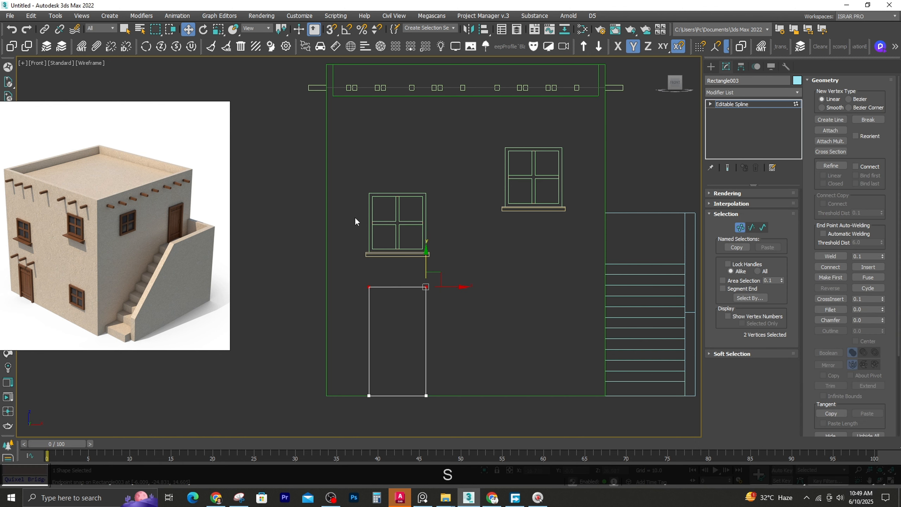
{"action": "left_click", "coordinate": [740, 228]}
Raise both windows on the front wall, keeping the left one lower than the right one and clear of the door outline
{"action": "left_click_drag", "start_coordinate": [352, 163], "coordinate": [473, 281]}
{"action": "left_click_drag", "start_coordinate": [401, 213], "coordinate": [401, 202]}
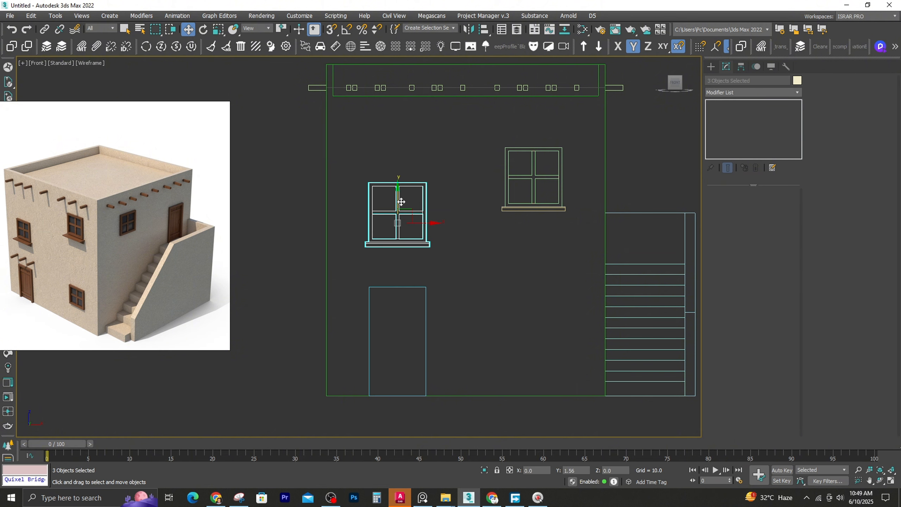
{"action": "left_click_drag", "start_coordinate": [493, 119], "coordinate": [583, 231]}
{"action": "left_click_drag", "start_coordinate": [547, 172], "coordinate": [540, 136]}
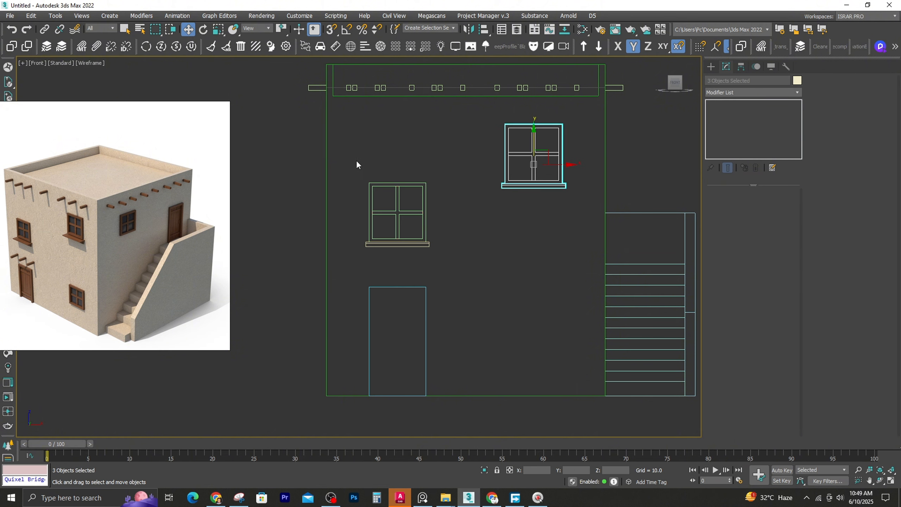
{"action": "left_click_drag", "start_coordinate": [357, 161], "coordinate": [441, 251]}
{"action": "left_click", "coordinate": [394, 189]}
{"action": "key", "text": "ctrl+z"}
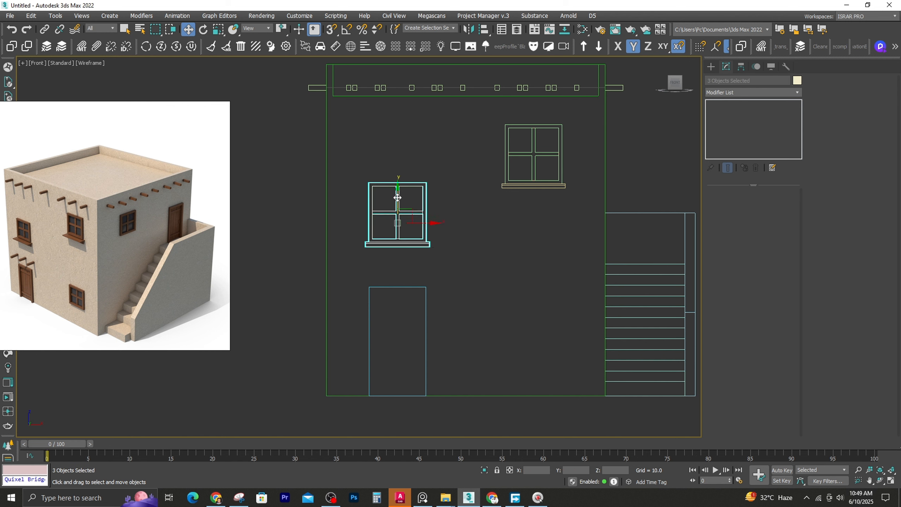
{"action": "left_click_drag", "start_coordinate": [397, 197], "coordinate": [401, 186]}
Raise the door outline's two upper vertices slightly further and delete its bottom segment
{"action": "left_click", "coordinate": [394, 264]}
{"action": "left_click", "coordinate": [392, 286]}
{"action": "key", "text": "1"}
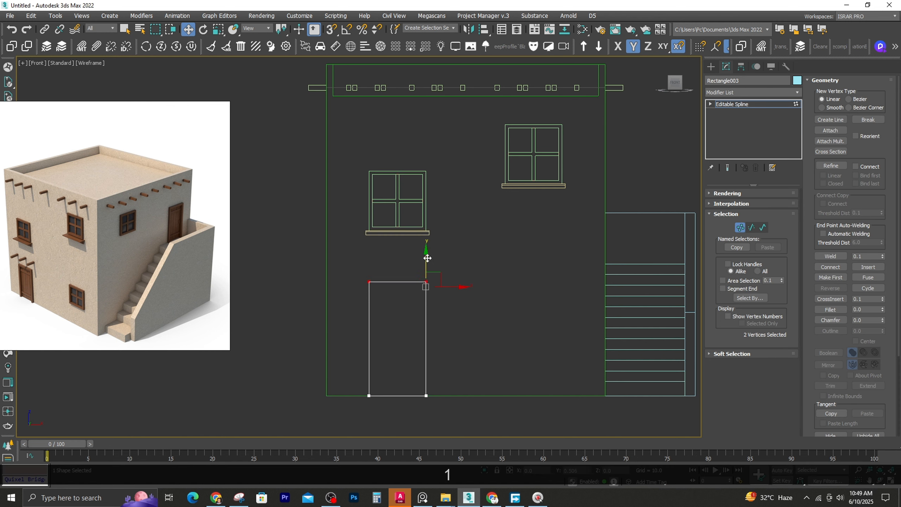
{"action": "left_click_drag", "start_coordinate": [428, 258], "coordinate": [428, 255]}
{"action": "key", "text": "2"}
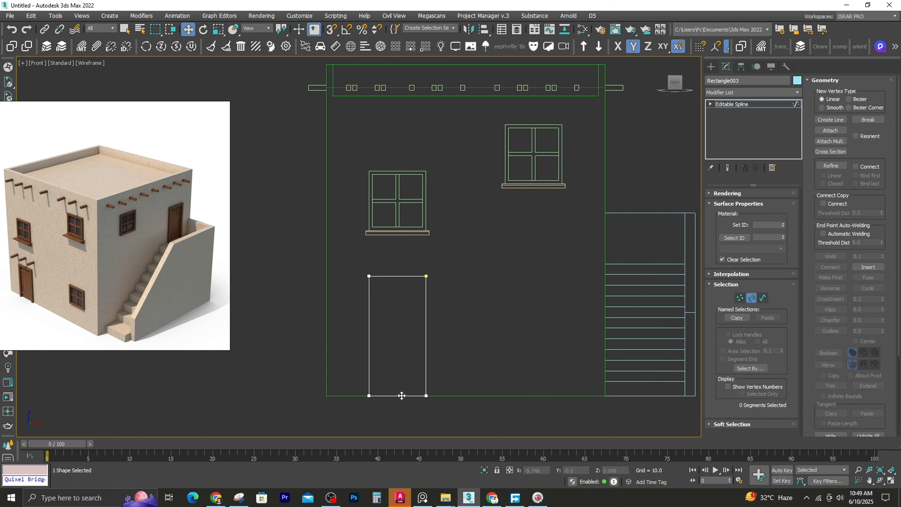
{"action": "left_click", "coordinate": [402, 395]}
{"action": "key", "text": "Delete"}
Outline the open door spline by 0.5 to form the door frame, discarding earlier outline attempts
{"action": "key", "text": "3"}
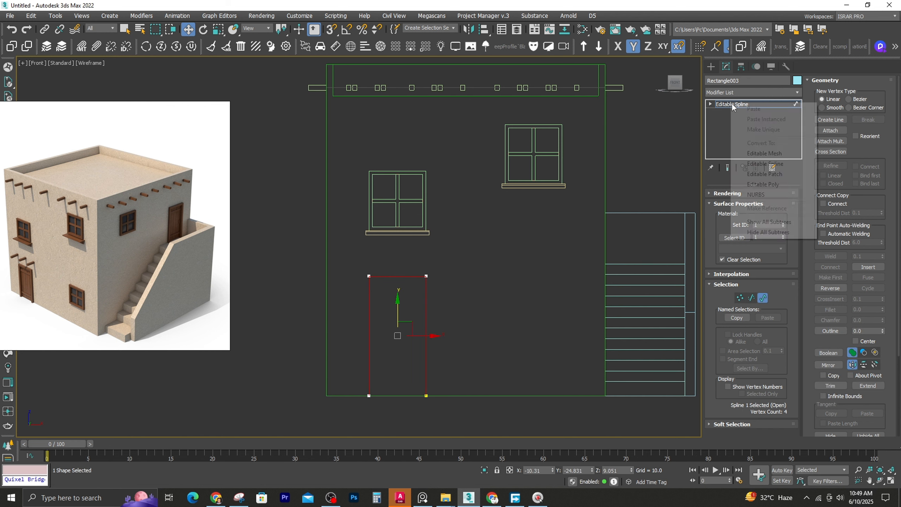
{"action": "key", "text": "Escape"}
{"action": "key", "text": "ctrl+z"}
{"action": "key", "text": "ctrl+z"}
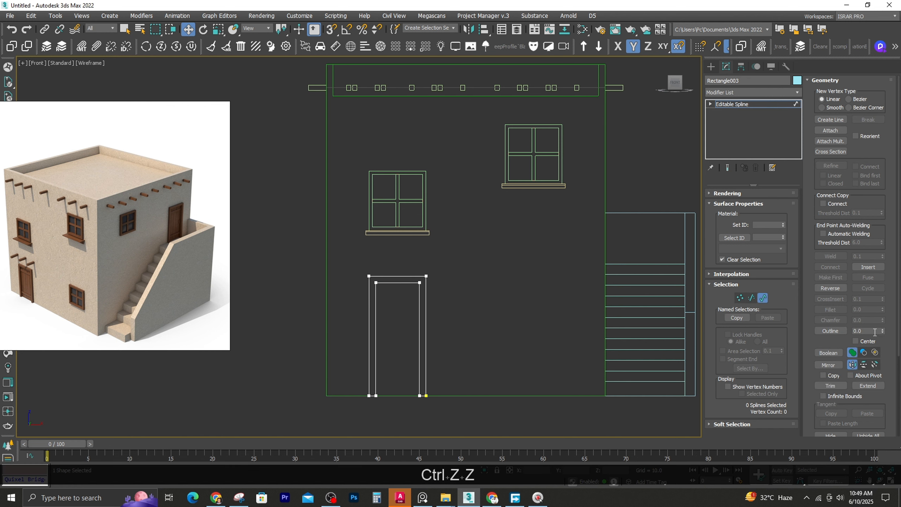
{"action": "key", "text": "ctrl+z"}
{"action": "key", "text": "ctrl+z"}
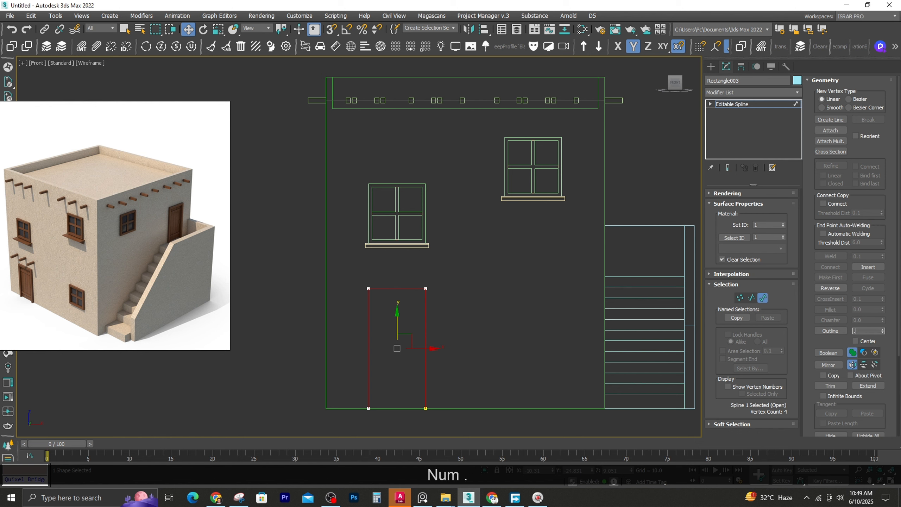
{"action": "key", "text": "shift+apostrophe"}
{"action": "key", "text": "BackSpace"}
{"action": "key", "text": "Return"}
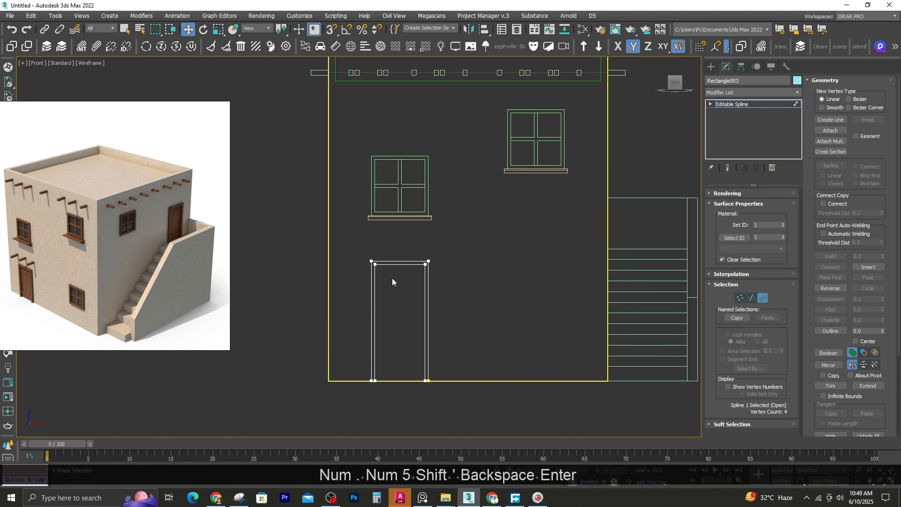
{"action": "left_click", "coordinate": [764, 299]}
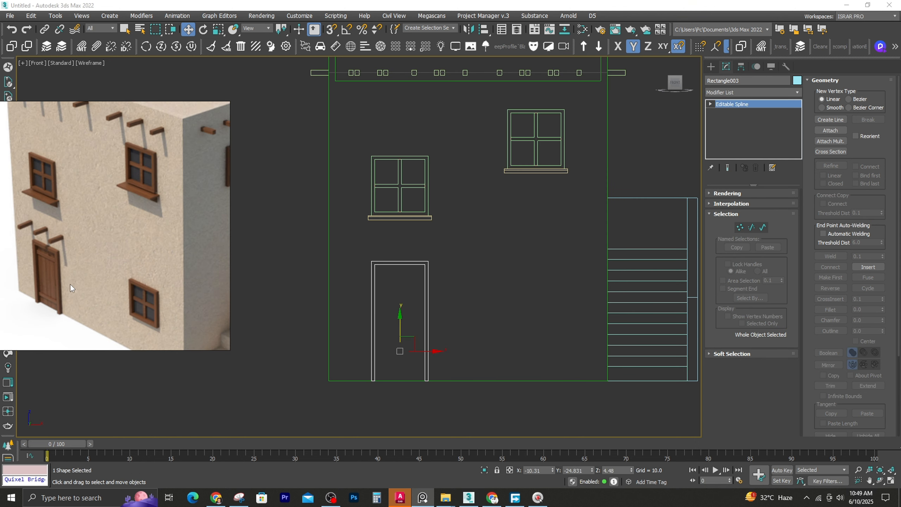
Copy the door frame away from the front wall and rotate the copy 90° about Z in the top view
{"action": "scroll", "coordinate": [348, 268], "scroll_direction": "down", "scroll_amount": 2}
{"action": "middle_click_drag", "start_coordinate": [348, 268], "coordinate": [334, 302], "text": "alt"}
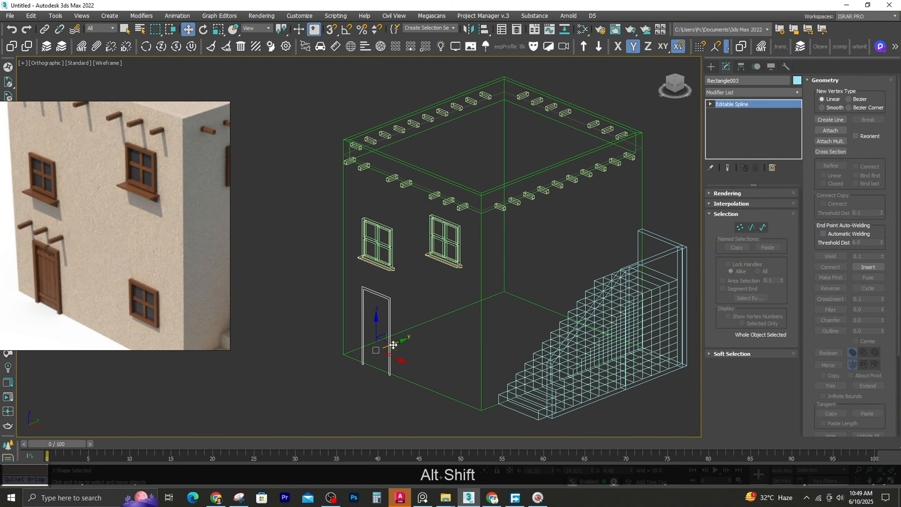
{"action": "left_click_drag", "start_coordinate": [364, 373], "coordinate": [586, 287], "text": "shift"}
{"action": "left_click", "coordinate": [454, 287]}
{"action": "key", "text": "t"}
{"action": "key", "text": "z"}
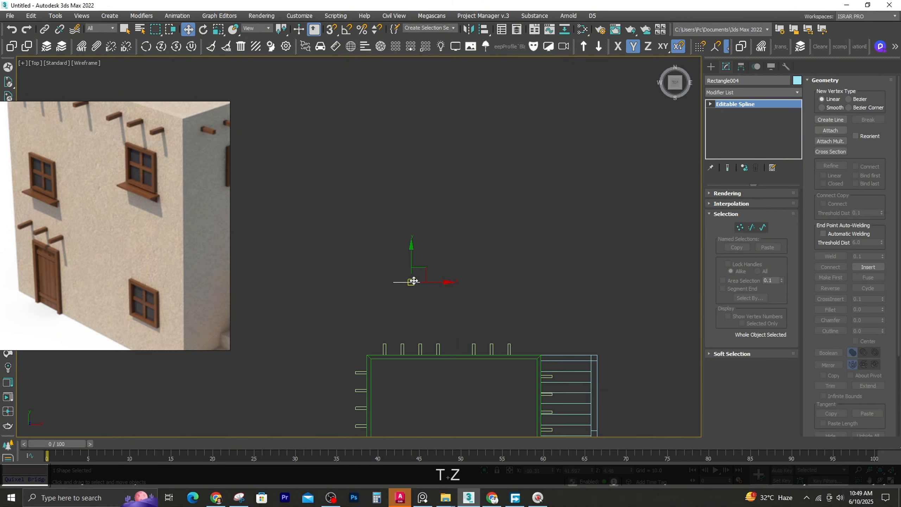
{"action": "key", "text": "e"}
{"action": "key", "text": "ctrl+z"}
{"action": "key", "text": "a"}
{"action": "left_click_drag", "start_coordinate": [436, 244], "coordinate": [432, 268]}
{"action": "key", "text": "w"}
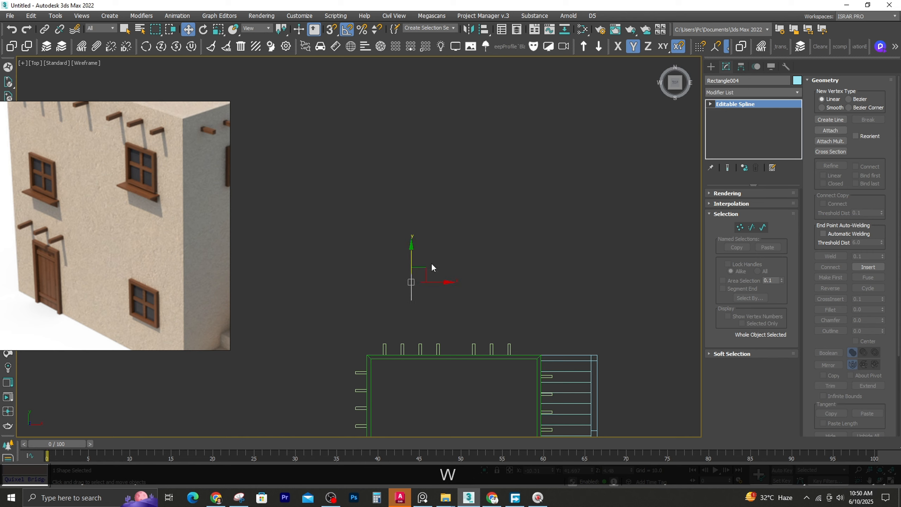
Snap the copied door frame to the house's staircase side and raise it to the landing level
{"action": "left_click_drag", "start_coordinate": [539, 352], "coordinate": [540, 354]}
{"action": "middle_click_drag", "start_coordinate": [539, 353], "coordinate": [461, 297], "text": "alt"}
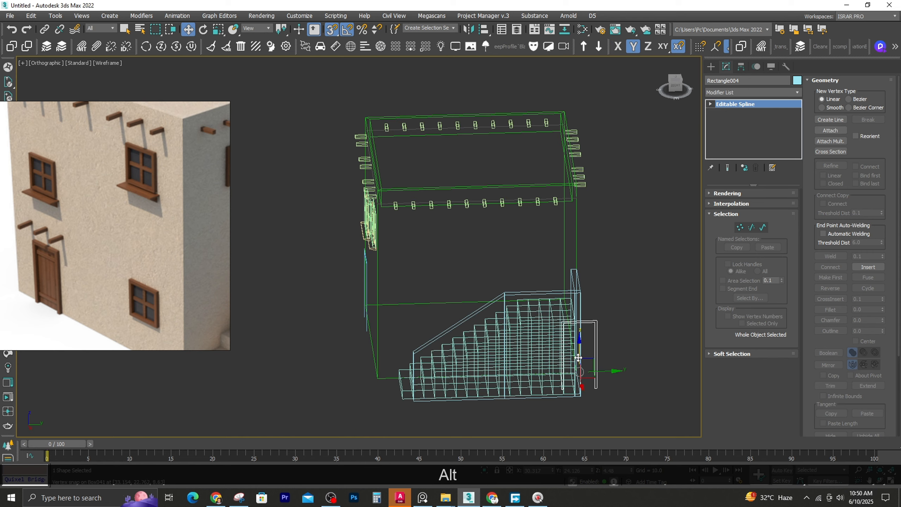
{"action": "left_click_drag", "start_coordinate": [580, 350], "coordinate": [574, 290]}
{"action": "middle_click_drag", "start_coordinate": [480, 324], "coordinate": [553, 316], "text": "alt"}
{"action": "left_click_drag", "start_coordinate": [594, 289], "coordinate": [536, 317]}
Isolate the staircase, remove the redundant edge loops crossing its top landing and end the isolation
{"action": "scroll", "coordinate": [540, 300], "scroll_direction": "up", "scroll_amount": 4}
{"action": "key", "text": "alt+q"}
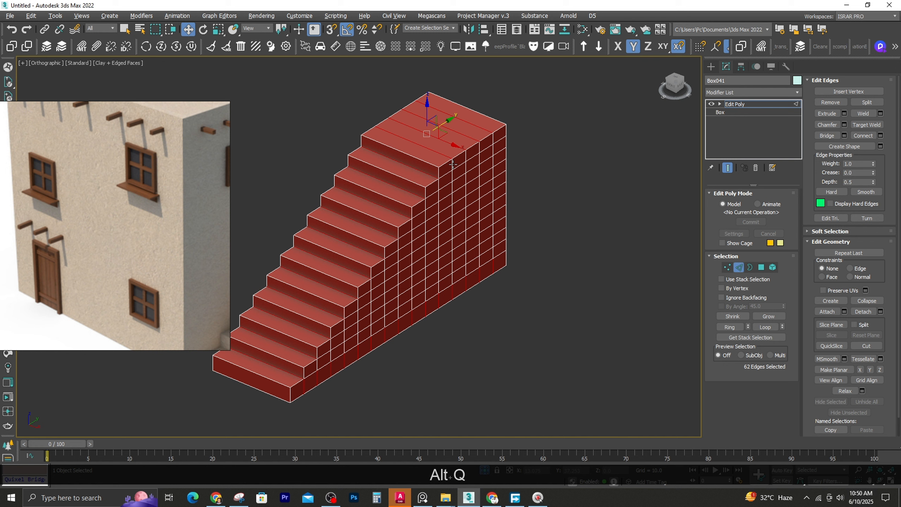
{"action": "double_click", "coordinate": [452, 162]}
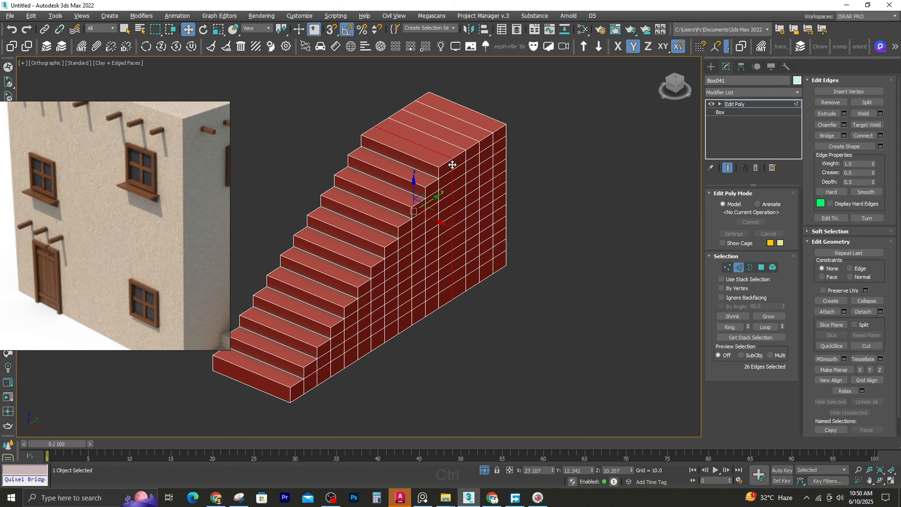
{"action": "key", "text": "ctrl+BackSpace"}
{"action": "double_click", "coordinate": [478, 149]}
{"action": "key", "text": "ctrl+BackSpace"}
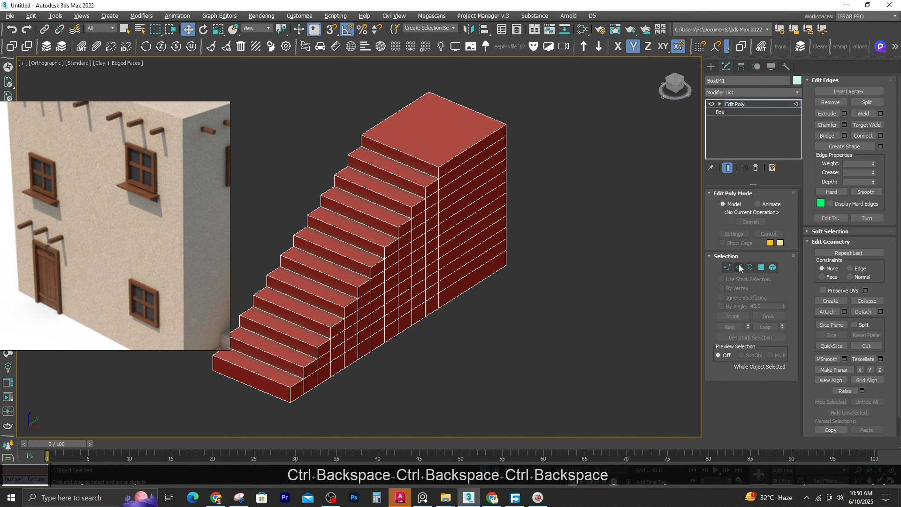
{"action": "left_click", "coordinate": [476, 369]}
{"action": "left_click", "coordinate": [386, 316]}
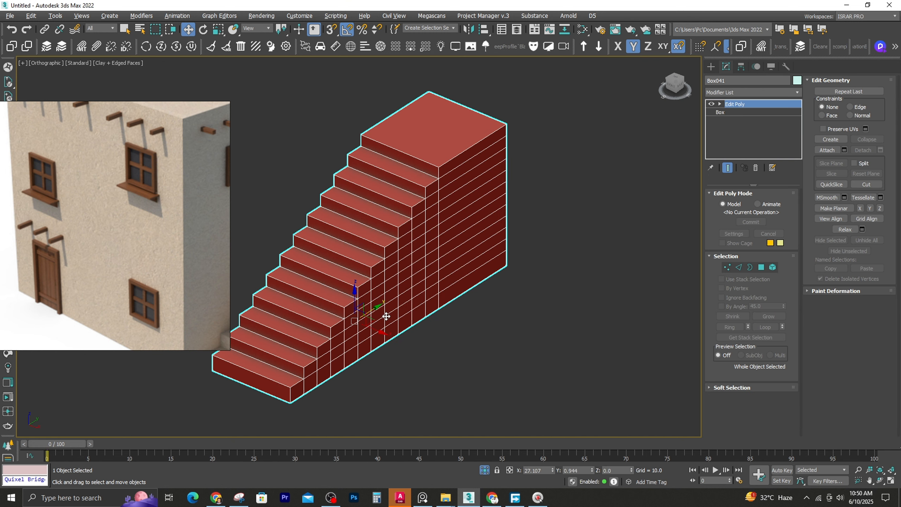
{"action": "left_click", "coordinate": [485, 471]}
Slide the upper door frame along the side wall to position it over the stair landing
{"action": "scroll", "coordinate": [486, 369], "scroll_direction": "down", "scroll_amount": 4}
{"action": "middle_click_drag", "start_coordinate": [489, 351], "coordinate": [481, 350], "text": "alt"}
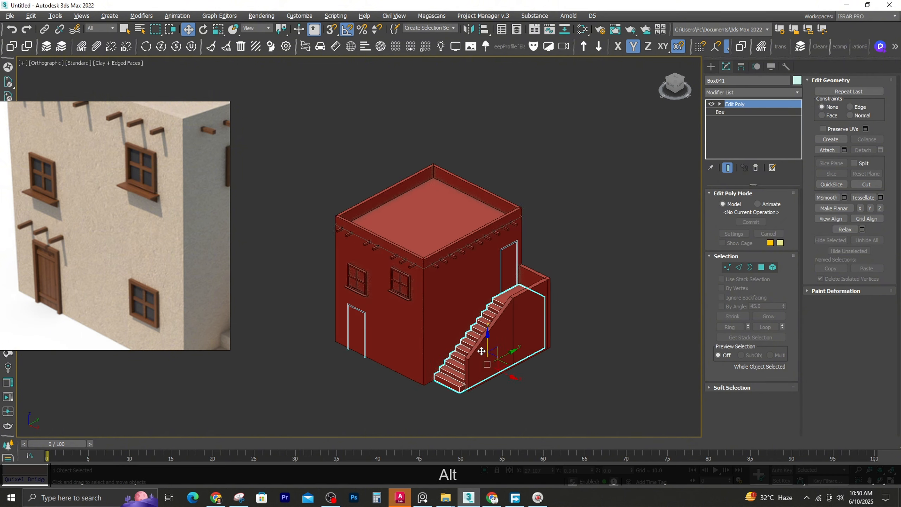
{"action": "scroll", "coordinate": [511, 289], "scroll_direction": "up", "scroll_amount": 5}
{"action": "left_click", "coordinate": [510, 230]}
{"action": "middle_click_drag", "start_coordinate": [511, 272], "coordinate": [479, 285], "text": "alt"}
{"action": "key", "text": "s"}
{"action": "left_click_drag", "start_coordinate": [517, 268], "coordinate": [483, 286]}
{"action": "right_click", "coordinate": [486, 288]}
{"action": "left_click", "coordinate": [590, 290]}
Frame the ground-floor door frame in the wireframe front view and select its spline
{"action": "middle_click_drag", "start_coordinate": [403, 299], "coordinate": [470, 265], "text": "alt"}
{"action": "scroll", "coordinate": [470, 265], "scroll_direction": "down", "scroll_amount": 2}
{"action": "left_click", "coordinate": [341, 264]}
{"action": "key", "text": "f"}
{"action": "key", "text": "z"}
{"action": "key", "text": "F3"}
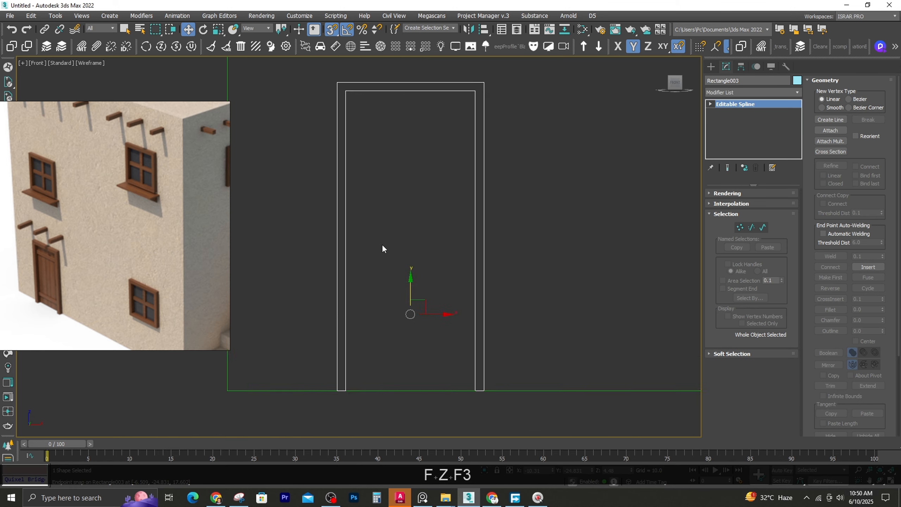
{"action": "left_click", "coordinate": [762, 227]}
{"action": "left_click", "coordinate": [357, 145]}
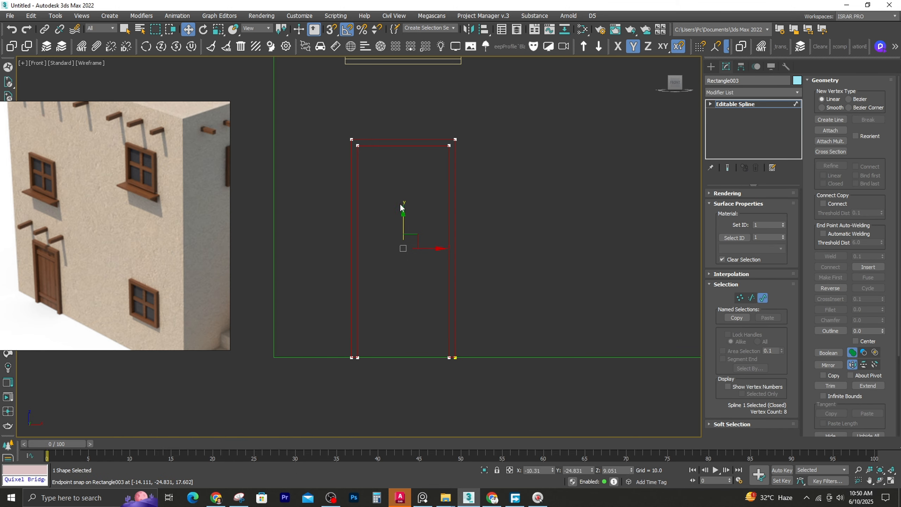
{"action": "key", "text": "s"}
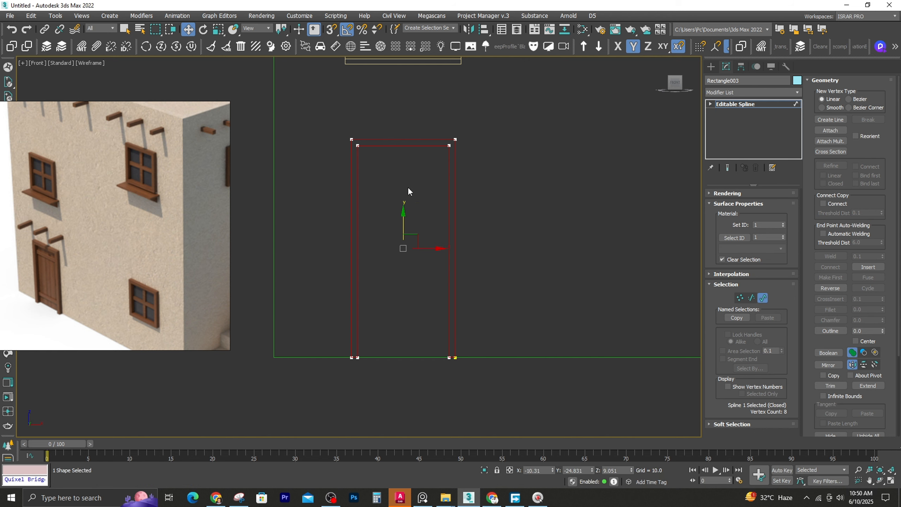
Try drawing a rectangle about 17.6 by 7.6 inside the door frame opening and convert it to an editable spline
{"action": "left_click", "coordinate": [711, 67]}
{"action": "left_click", "coordinate": [773, 141]}
{"action": "key", "text": "s"}
{"action": "left_click_drag", "start_coordinate": [358, 146], "coordinate": [427, 244]}
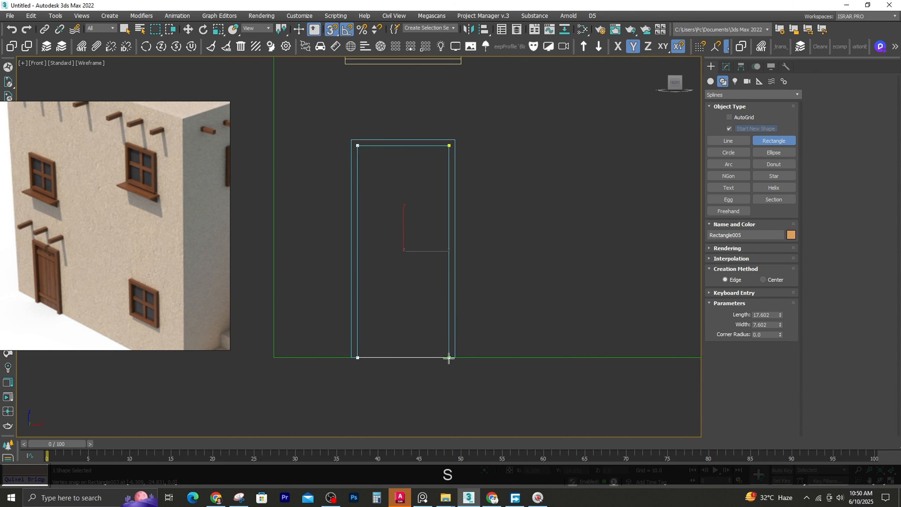
{"action": "left_click_drag", "start_coordinate": [449, 359], "coordinate": [449, 358]}
{"action": "left_click", "coordinate": [726, 67]}
{"action": "right_click", "coordinate": [736, 110]}
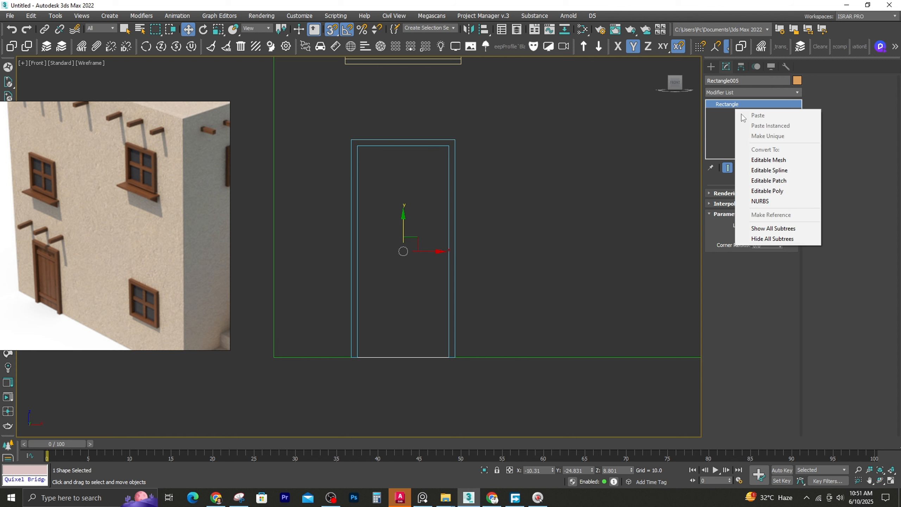
{"action": "left_click", "coordinate": [769, 170]}
Try moving the right-hand vertices of the rectangle inside the door frame, undo the edits and delete the rectangle
{"action": "key", "text": "1"}
{"action": "left_click_drag", "start_coordinate": [422, 94], "coordinate": [509, 389]}
{"action": "left_click_drag", "start_coordinate": [476, 148], "coordinate": [399, 149]}
{"action": "key", "text": "ctrl+z"}
{"action": "key", "text": "Delete"}
{"action": "key", "text": "ctrl+z"}
{"action": "key", "text": "ctrl+z"}
{"action": "key", "text": "ctrl+z"}
{"action": "key", "text": "Delete"}
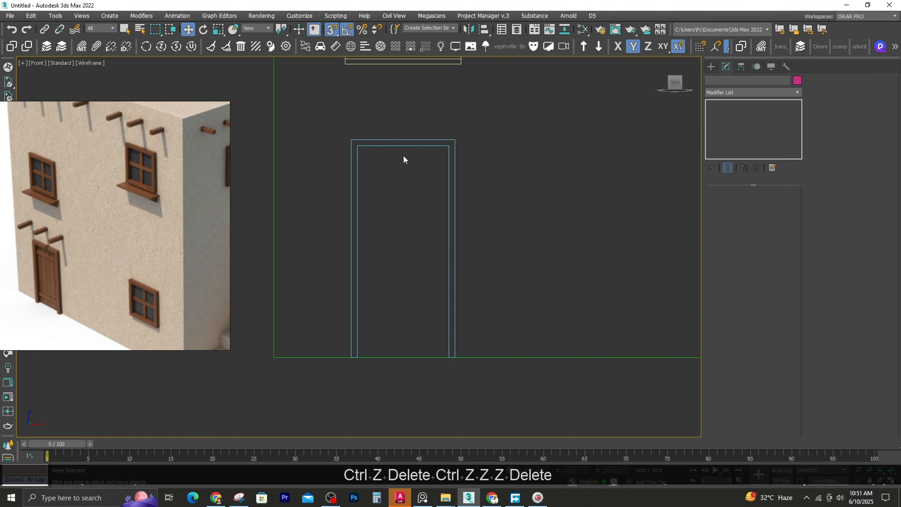
Draw a plane about 17.6 by 7.6 inside the ground-floor door frame opening and divide it into 7 width segments
{"action": "left_click", "coordinate": [710, 81]}
{"action": "left_click", "coordinate": [774, 175]}
{"action": "key", "text": "s"}
{"action": "key", "text": "s"}
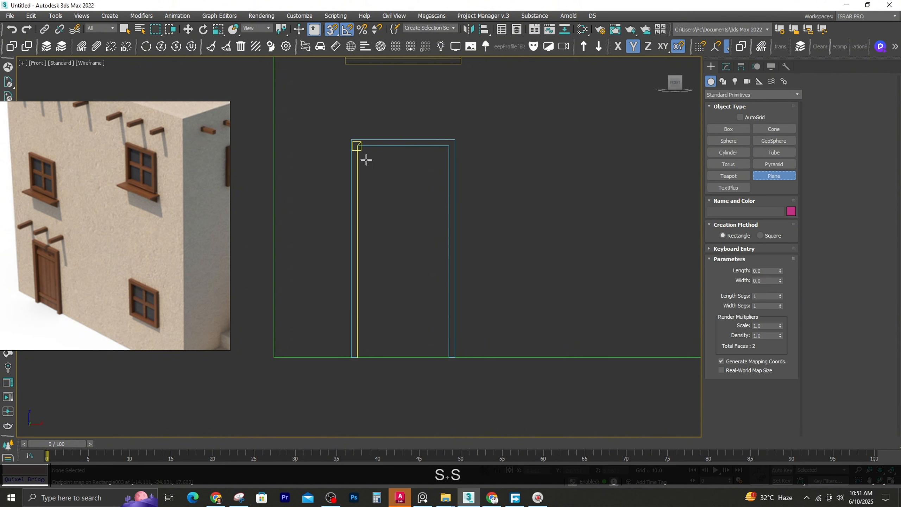
{"action": "left_click_drag", "start_coordinate": [357, 146], "coordinate": [449, 357]}
{"action": "key", "text": "Escape"}
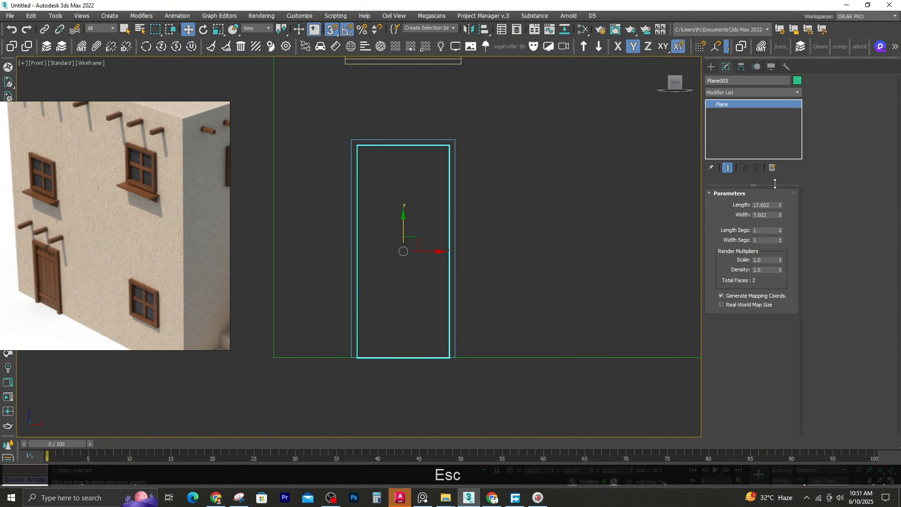
{"action": "left_click", "coordinate": [780, 232]}
{"action": "left_click", "coordinate": [780, 239]}
{"action": "left_click", "coordinate": [780, 239]}
{"action": "left_click", "coordinate": [780, 238]}
{"action": "left_click", "coordinate": [780, 239]}
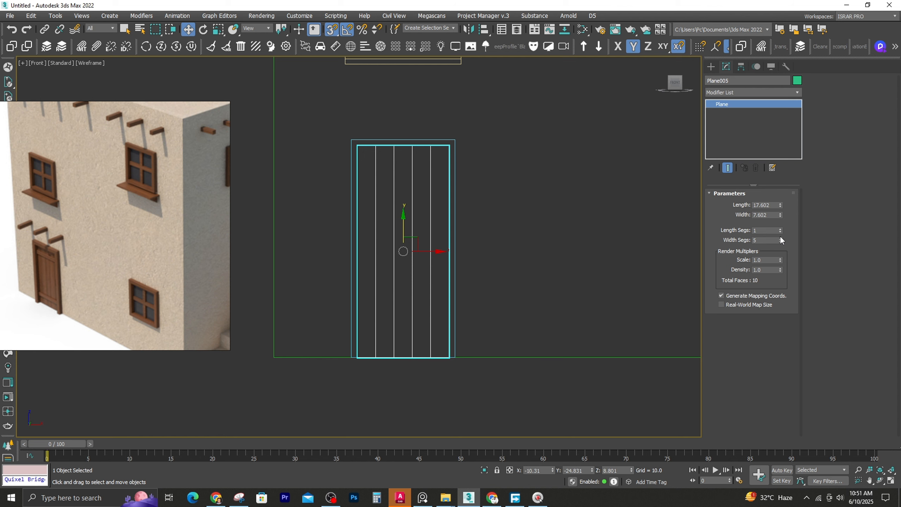
{"action": "left_click", "coordinate": [780, 239]}
{"action": "left_click", "coordinate": [780, 239]}
Add an Edit Poly modifier to the door plane and delete every polygon strip except the first one
{"action": "mouse_move", "coordinate": [292, 168]}
{"action": "middle_mouse_down", "text": "alt"}
{"action": "mouse_move", "coordinate": [360, 240]}
{"action": "mouse_move", "coordinate": [359, 253]}
{"action": "middle_mouse_up", "text": "alt"}
{"action": "key", "text": "alt+F3"}
{"action": "left_click", "coordinate": [728, 91]}
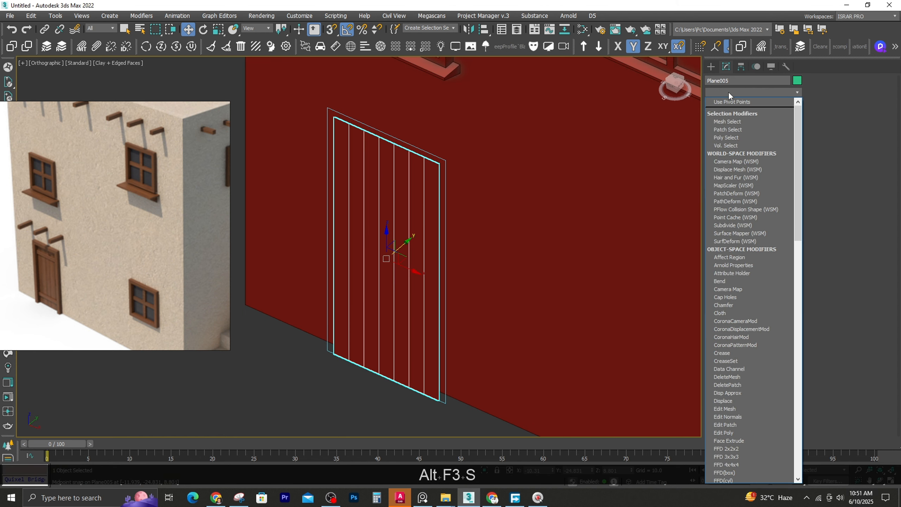
{"action": "key", "text": "e"}
{"action": "key", "text": "d"}
{"action": "left_click", "coordinate": [734, 122]}
{"action": "left_click", "coordinate": [347, 192]}
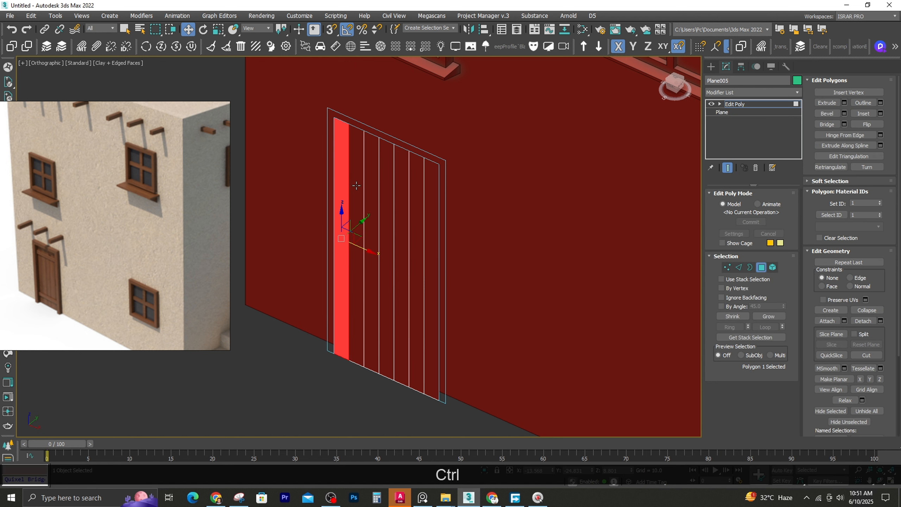
{"action": "key", "text": "ctrl+i"}
{"action": "key", "text": "Delete"}
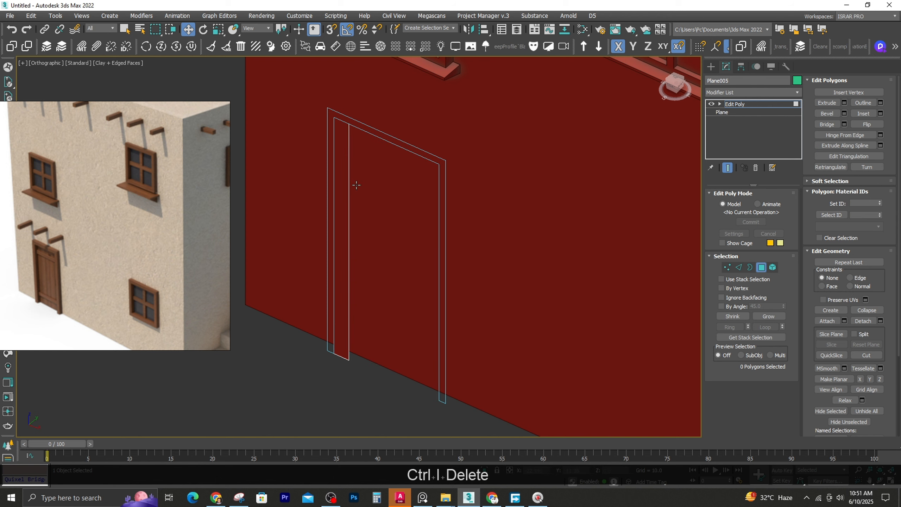
{"action": "left_click", "coordinate": [347, 185]}
{"action": "left_click", "coordinate": [761, 268]}
Add a Shell modifier to the door plank with an outer amount of 0.23
{"action": "left_click", "coordinate": [722, 93]}
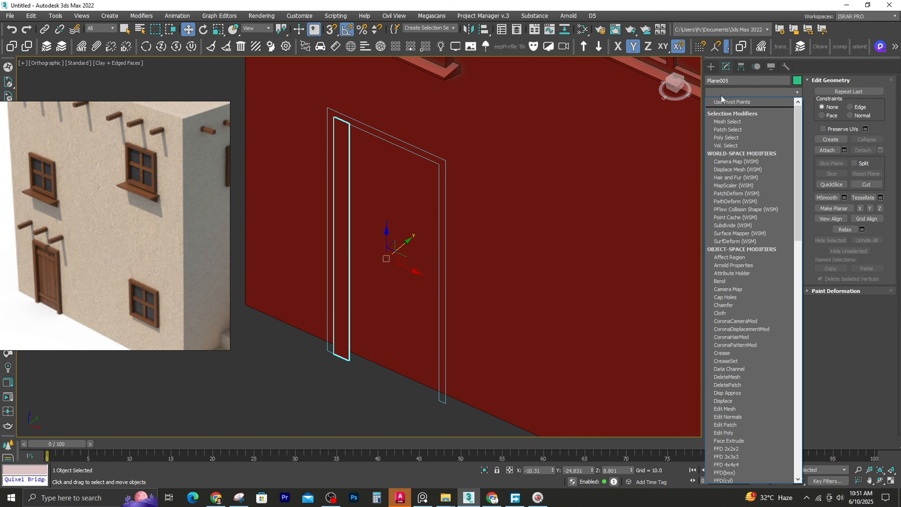
{"action": "key", "text": "s"}
{"action": "key", "text": "h"}
{"action": "key", "text": "Return"}
{"action": "left_click_drag", "start_coordinate": [783, 218], "coordinate": [799, 277]}
Try narrowing the door plank by moving its two right-hand vertices slightly inward in the wireframe front view
{"action": "key", "text": "f"}
{"action": "key", "text": "z"}
{"action": "middle_click_drag", "start_coordinate": [333, 240], "coordinate": [310, 217]}
{"action": "key", "text": "F3"}
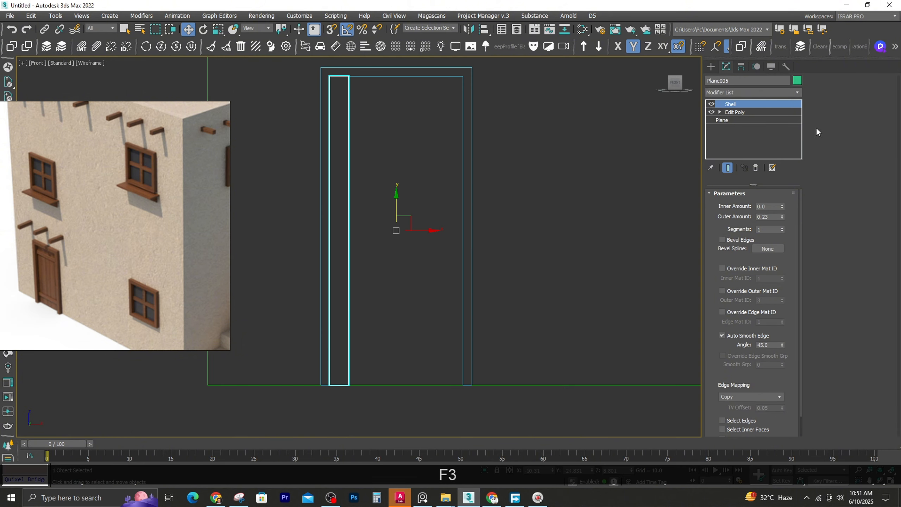
{"action": "left_click", "coordinate": [775, 112]}
{"action": "key", "text": "1"}
{"action": "scroll", "coordinate": [347, 117], "scroll_direction": "down", "scroll_amount": 3}
{"action": "left_click_drag", "start_coordinate": [346, 76], "coordinate": [379, 319]}
{"action": "scroll", "coordinate": [353, 160], "scroll_direction": "up", "scroll_amount": 3}
{"action": "scroll", "coordinate": [354, 195], "scroll_direction": "up", "scroll_amount": 2}
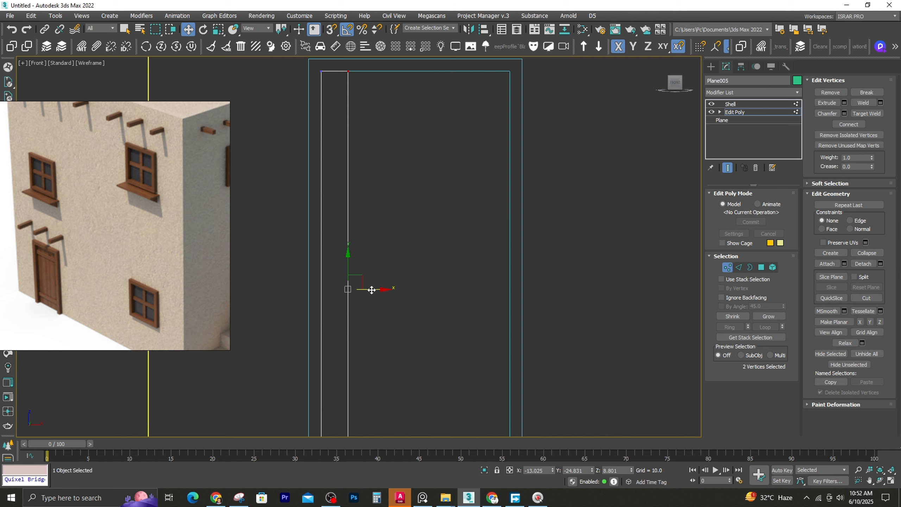
{"action": "left_click_drag", "start_coordinate": [372, 290], "coordinate": [370, 290]}
{"action": "key", "text": "1"}
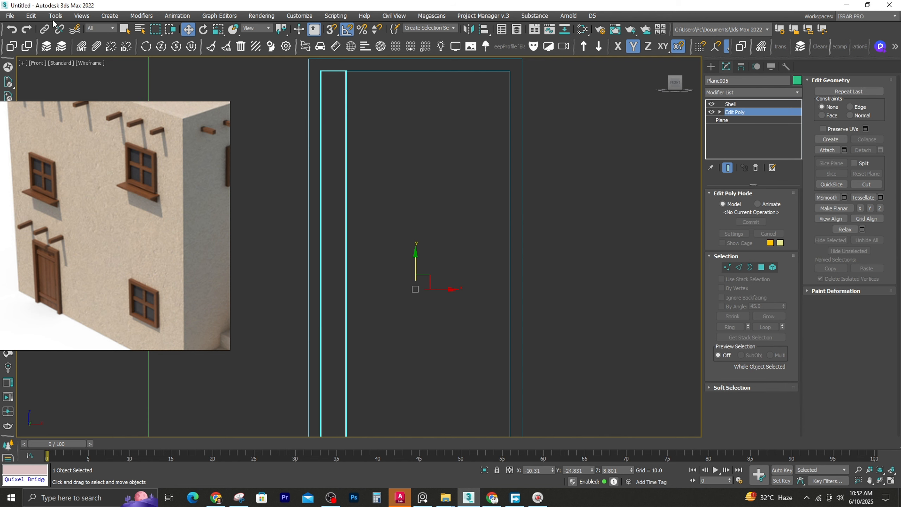
Try previewing an array of ten plank instances spaced 1.0 units apart along X
{"action": "left_click", "coordinate": [32, 15]}
{"action": "mouse_move", "coordinate": [55, 15]}
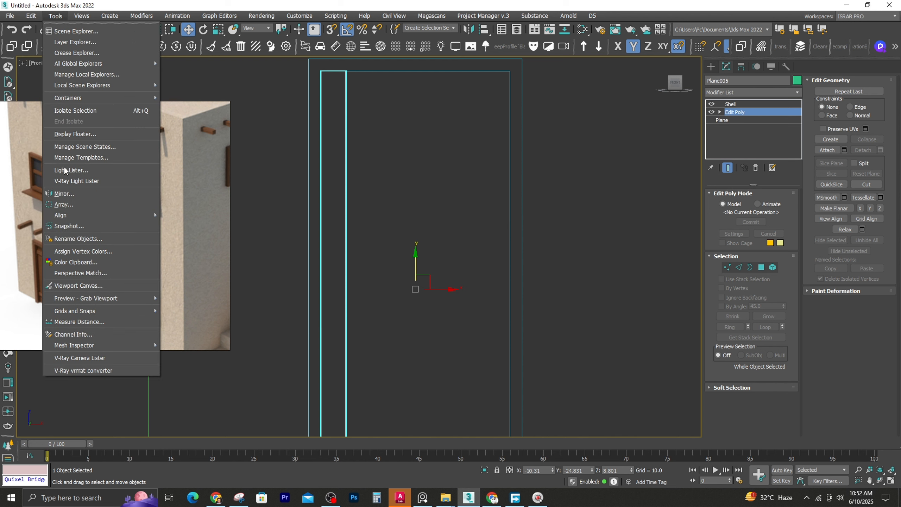
{"action": "left_click", "coordinate": [80, 205]}
{"action": "left_click_drag", "start_coordinate": [450, 163], "coordinate": [676, 146]}
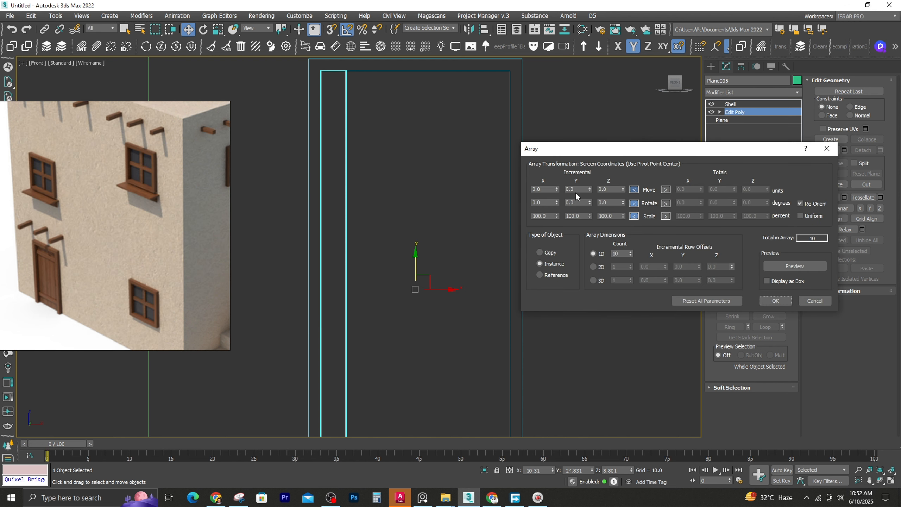
{"action": "left_click", "coordinate": [810, 265]}
{"action": "left_click_drag", "start_coordinate": [556, 193], "coordinate": [557, 191]}
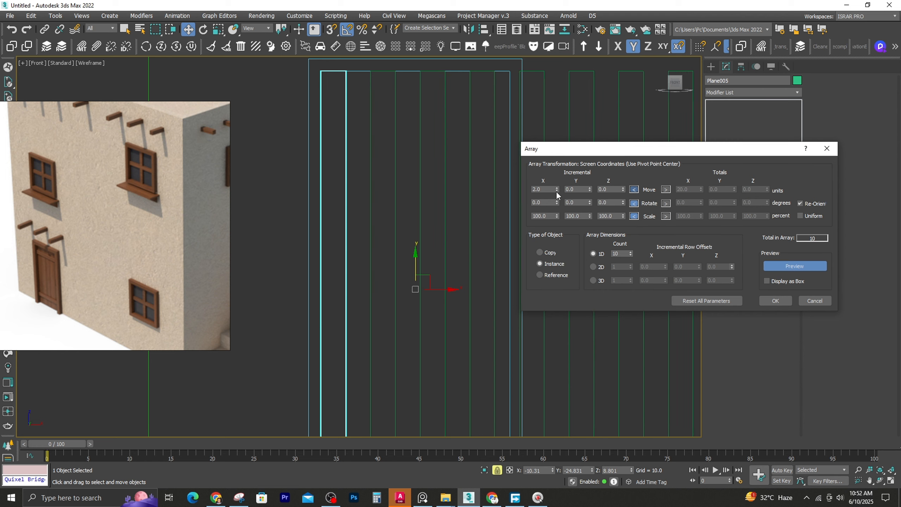
{"action": "left_click", "coordinate": [556, 192]}
Step back and forward through the plank's recent edits and undo the vertex narrowing
{"action": "scroll", "coordinate": [354, 72], "scroll_direction": "up", "scroll_amount": 5}
{"action": "mouse_move", "coordinate": [354, 72]}
{"action": "middle_mouse_down"}
{"action": "mouse_move", "coordinate": [310, 103]}
{"action": "mouse_move", "coordinate": [328, 162]}
{"action": "mouse_move", "coordinate": [315, 169]}
{"action": "mouse_move", "coordinate": [316, 116]}
{"action": "middle_mouse_up"}
{"action": "scroll", "coordinate": [351, 109], "scroll_direction": "down", "scroll_amount": 5}
{"action": "key", "text": "F3"}
{"action": "scroll", "coordinate": [316, 169], "scroll_direction": "up", "scroll_amount": 6}
{"action": "scroll", "coordinate": [316, 116], "scroll_direction": "down", "scroll_amount": 8}
{"action": "key", "text": "ctrl+z"}
{"action": "key", "text": "ctrl+z"}
{"action": "key", "text": "ctrl+z"}
{"action": "key", "text": "ctrl+z"}
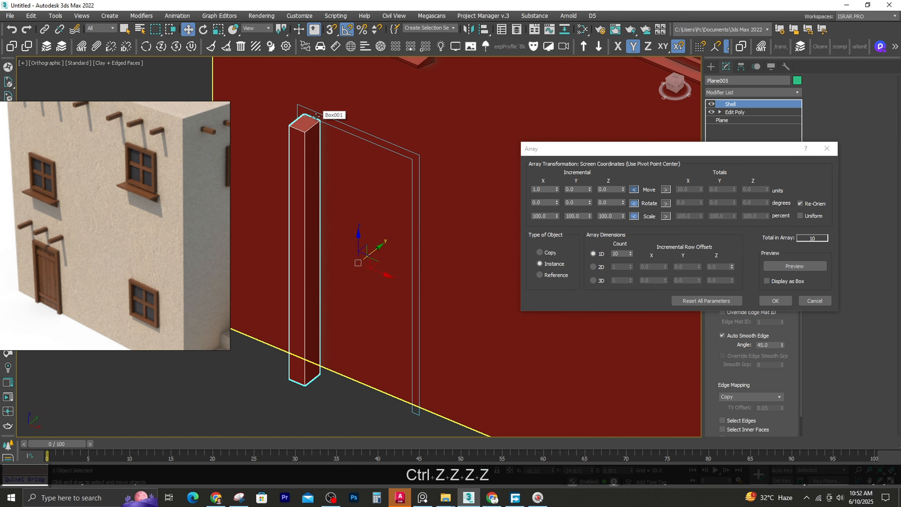
{"action": "key", "text": "ctrl+y"}
{"action": "key", "text": "ctrl+y"}
{"action": "key", "text": "ctrl+y"}
{"action": "key", "text": "ctrl+y"}
{"action": "key", "text": "ctrl+y"}
{"action": "key", "text": "ctrl+y"}
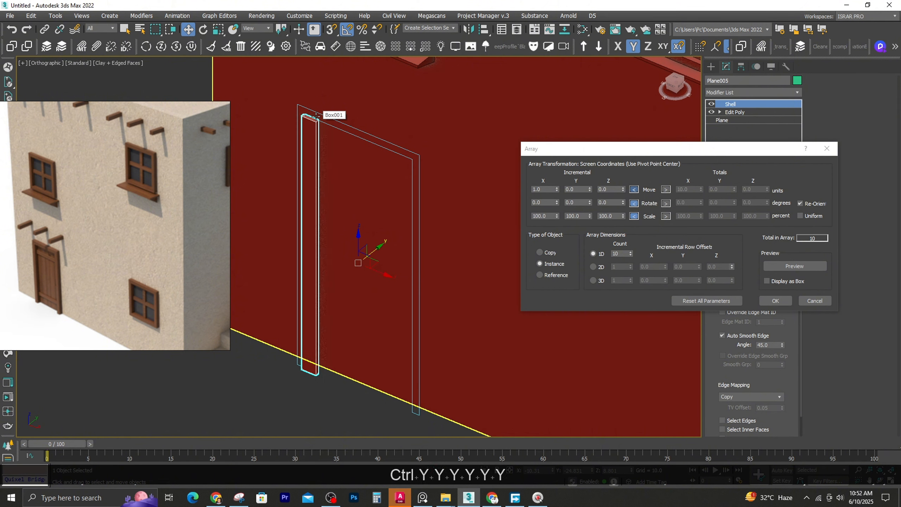
{"action": "key", "text": "ctrl+z"}
Try the plank array preview with X spacings of 0.1, 1.1 and 1.0 units, and cancel the array
{"action": "left_click", "coordinate": [793, 269]}
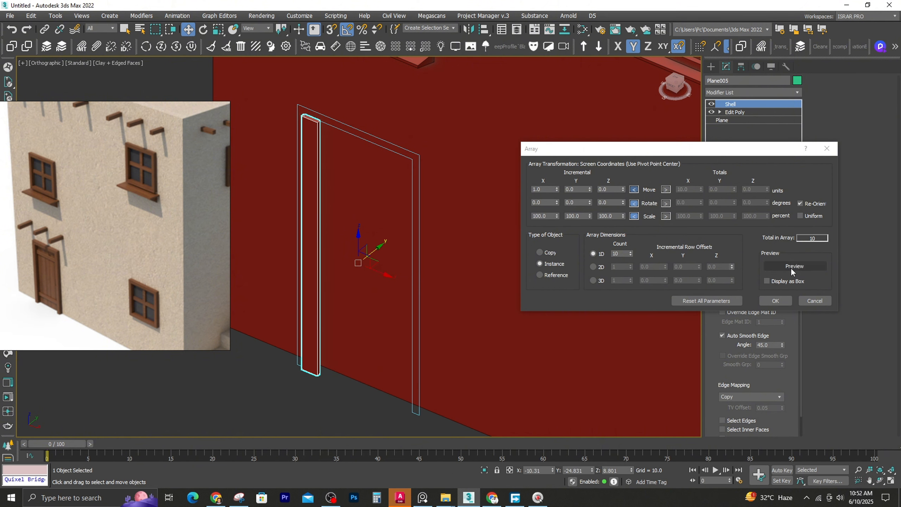
{"action": "scroll", "coordinate": [322, 121], "scroll_direction": "up", "scroll_amount": 7}
{"action": "left_click", "coordinate": [557, 192]}
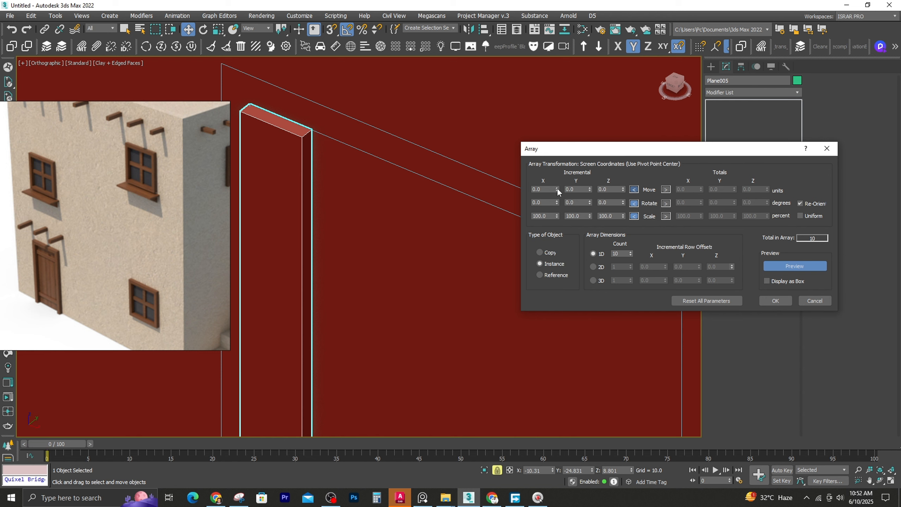
{"action": "left_click", "coordinate": [557, 188]}
{"action": "left_click_drag", "start_coordinate": [556, 188], "coordinate": [557, 188]}
{"action": "key", "text": "ctrl+z"}
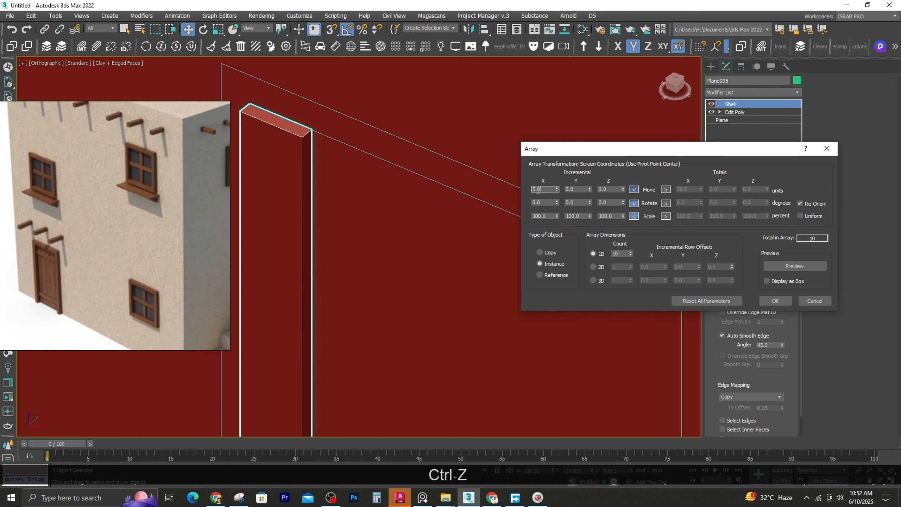
{"action": "type", "text": ".1"}
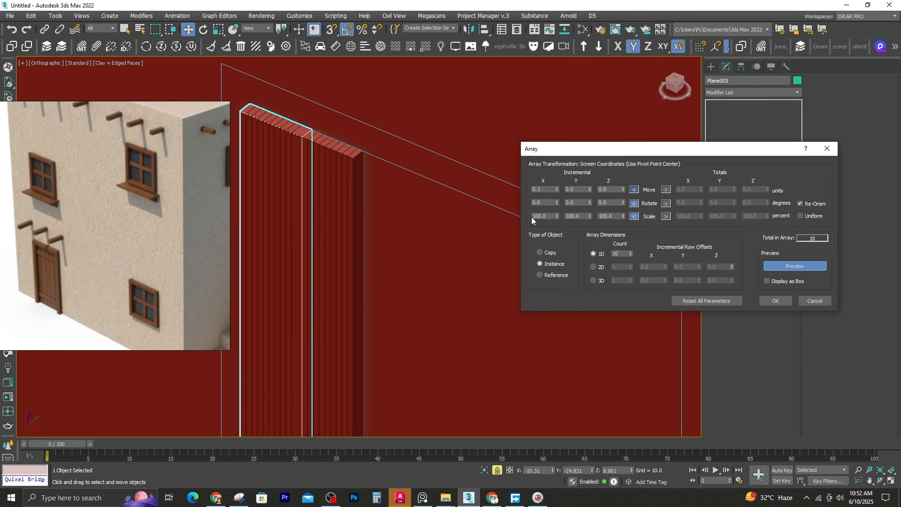
{"action": "left_click_drag", "start_coordinate": [556, 187], "coordinate": [556, 190]}
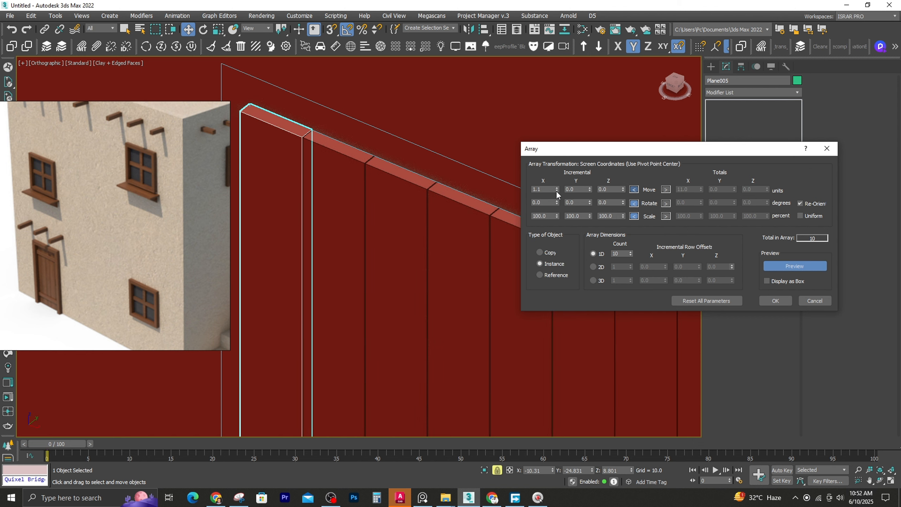
{"action": "double_click", "coordinate": [545, 190]}
{"action": "type", "text": "1"}
{"action": "key", "text": "Return"}
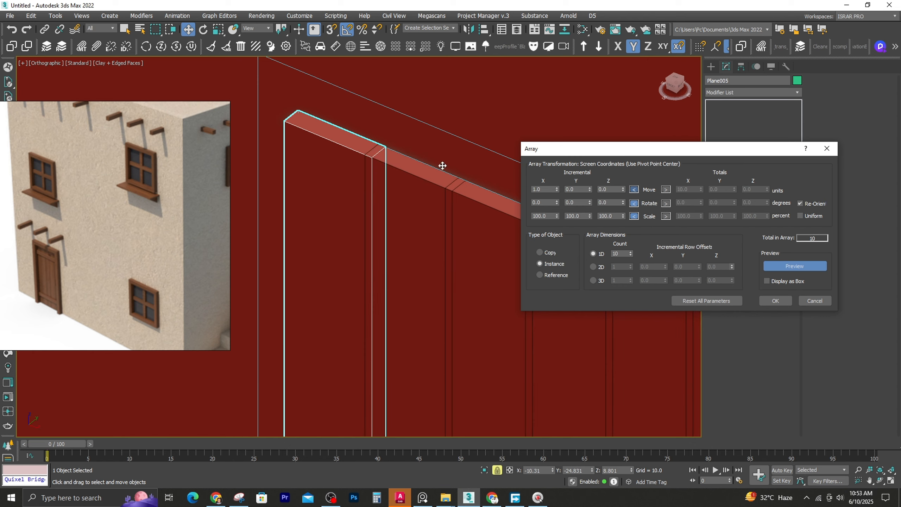
{"action": "scroll", "coordinate": [286, 137], "scroll_direction": "down", "scroll_amount": 4}
{"action": "key", "text": "Escape"}
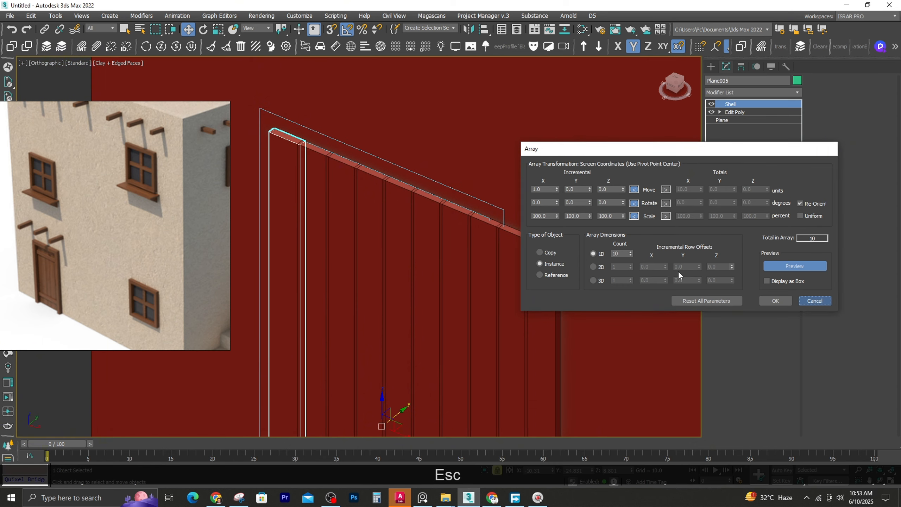
Centre the door plank's pivot on the plank in the wireframe front view
{"action": "key", "text": "f"}
{"action": "key", "text": "z"}
{"action": "key", "text": "F3"}
{"action": "left_click", "coordinate": [741, 66]}
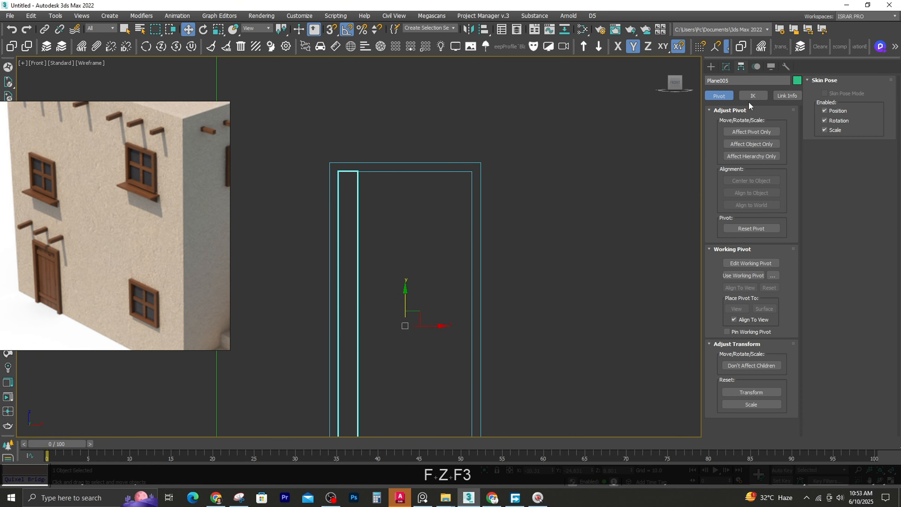
{"action": "left_click", "coordinate": [752, 132]}
Clone the door plank as 6 instances snapped side by side across the door opening
{"action": "scroll", "coordinate": [356, 240], "scroll_direction": "up", "scroll_amount": 2}
{"action": "key", "text": "shift"}
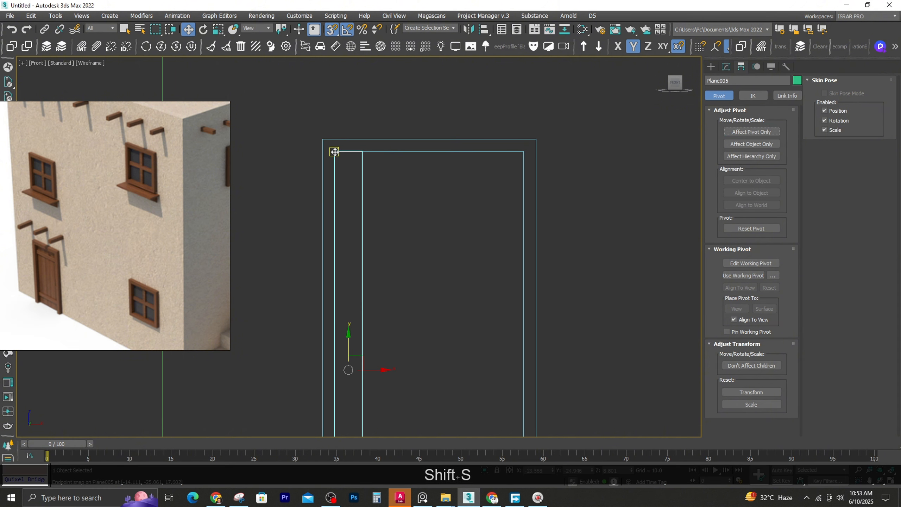
{"action": "left_click_drag", "start_coordinate": [334, 152], "coordinate": [379, 354], "text": "shift"}
{"action": "key", "text": "Escape"}
{"action": "left_click_drag", "start_coordinate": [347, 153], "coordinate": [374, 153], "text": "shift"}
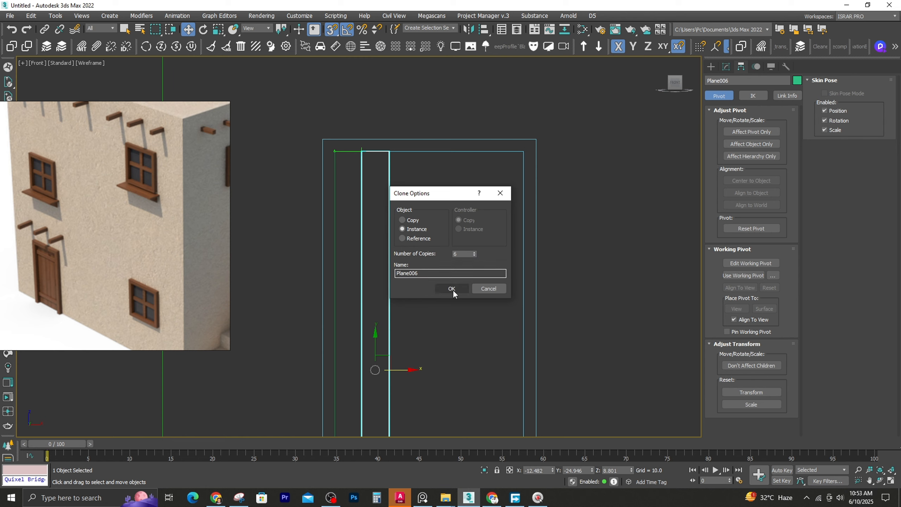
{"action": "left_click", "coordinate": [451, 288]}
Add a Chamfer modifier with an amount of 0.03 to the first of the instanced door planks
{"action": "middle_click_drag", "start_coordinate": [578, 199], "coordinate": [368, 170], "text": "alt"}
{"action": "key", "text": "F3"}
{"action": "scroll", "coordinate": [360, 124], "scroll_direction": "up", "scroll_amount": 3}
{"action": "left_click", "coordinate": [331, 131]}
{"action": "left_click", "coordinate": [726, 67]}
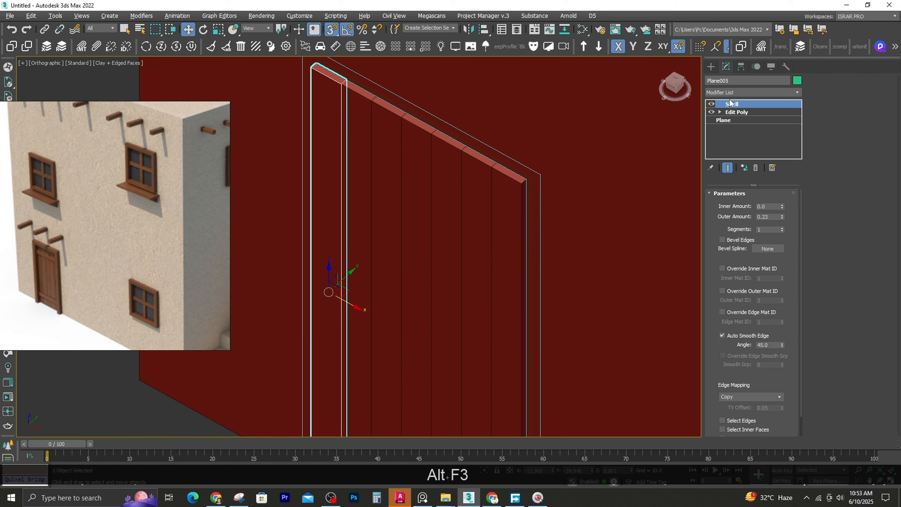
{"action": "left_click", "coordinate": [726, 91]}
{"action": "type", "text": "ch"}
{"action": "key", "text": "Return"}
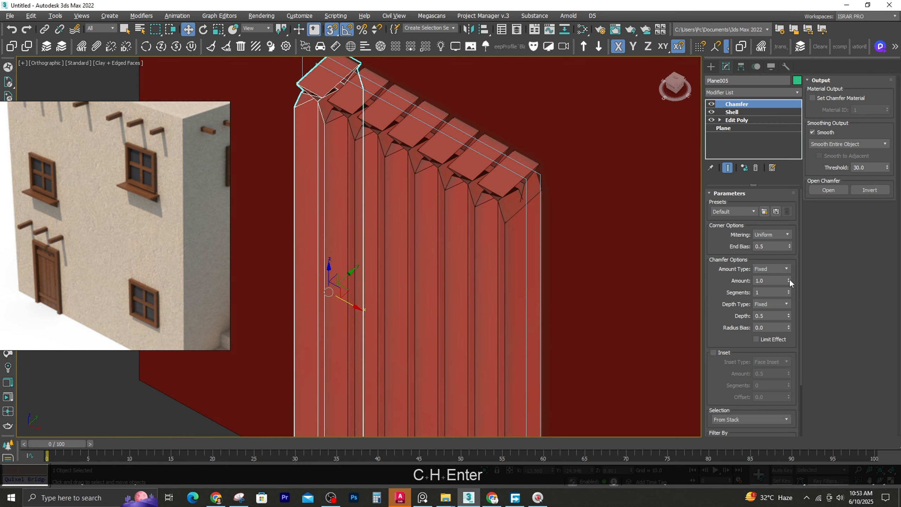
{"action": "left_click_drag", "start_coordinate": [790, 280], "coordinate": [799, 330]}
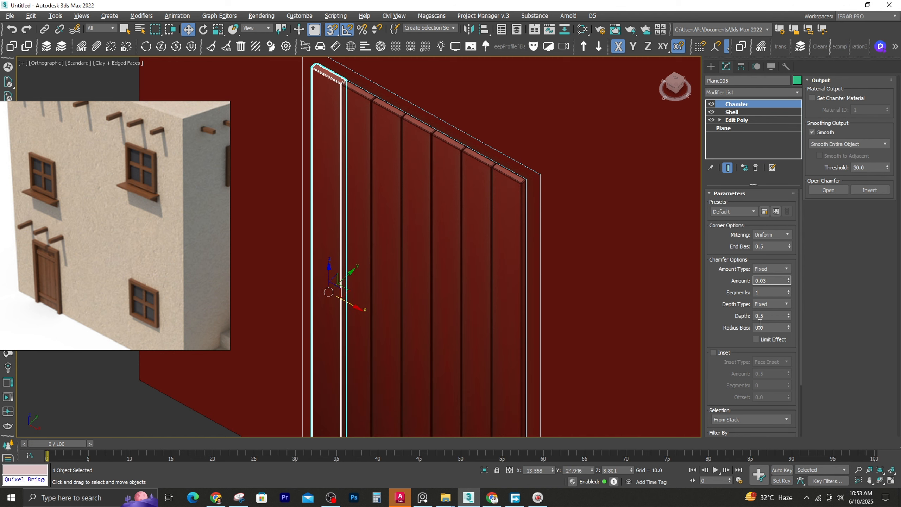
Check the chamfered plank edges with and without edged faces and set the chamfer segments to 0
{"action": "middle_click_drag", "start_coordinate": [337, 93], "coordinate": [323, 137]}
{"action": "key", "text": "F4"}
{"action": "scroll", "coordinate": [325, 136], "scroll_direction": "up", "scroll_amount": 5}
{"action": "key", "text": "F4"}
{"action": "left_click", "coordinate": [789, 293]}
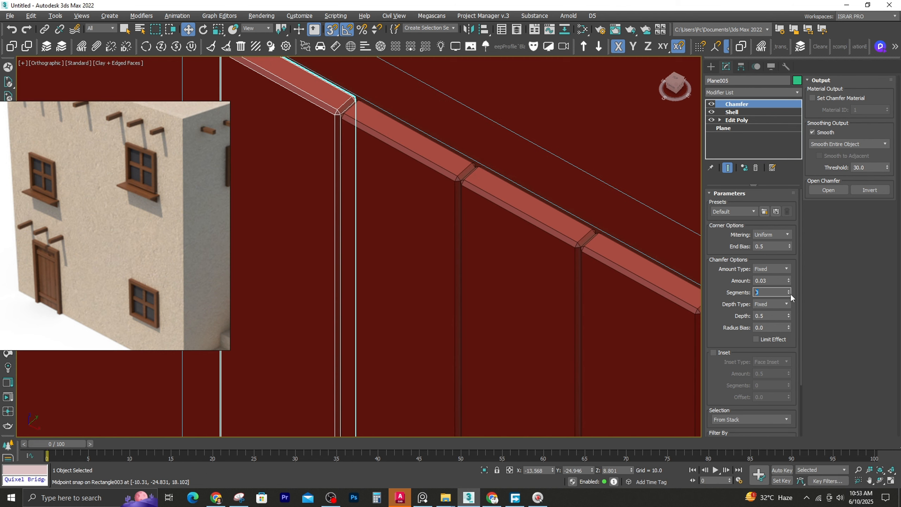
{"action": "scroll", "coordinate": [378, 165], "scroll_direction": "down", "scroll_amount": 4}
{"action": "key", "text": "F4"}
{"action": "key", "text": "F4"}
{"action": "middle_click_drag", "start_coordinate": [358, 183], "coordinate": [418, 169]}
Select the ground-floor door frame spline and extrude it by 0.75
{"action": "left_click", "coordinate": [308, 270]}
{"action": "scroll", "coordinate": [502, 177], "scroll_direction": "up", "scroll_amount": 2}
{"action": "left_click", "coordinate": [505, 170]}
{"action": "left_click", "coordinate": [739, 89]}
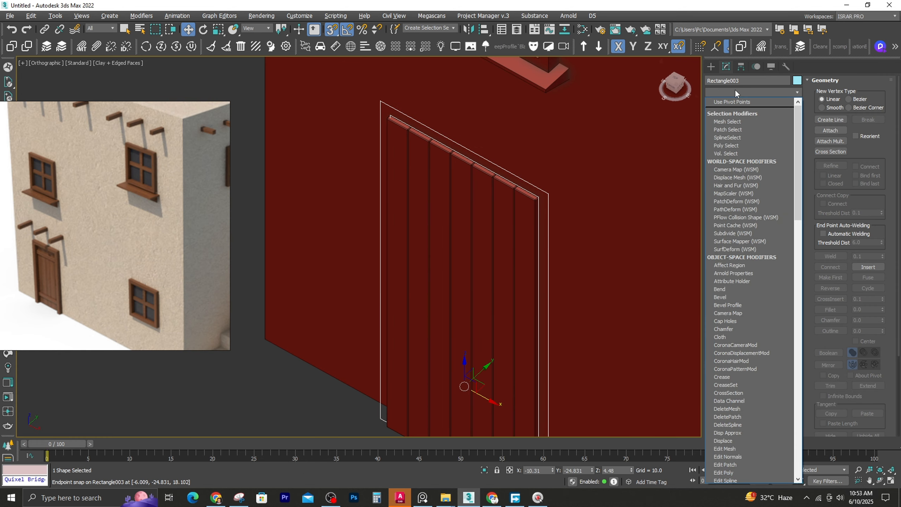
{"action": "type", "text": "ext"}
{"action": "key", "text": "Return"}
Select the ground-floor door frame and its planks, without the window and wall, and isolate them in shaded view
{"action": "scroll", "coordinate": [394, 279], "scroll_direction": "down", "scroll_amount": 2}
{"action": "scroll", "coordinate": [394, 279], "scroll_direction": "down", "scroll_amount": 5}
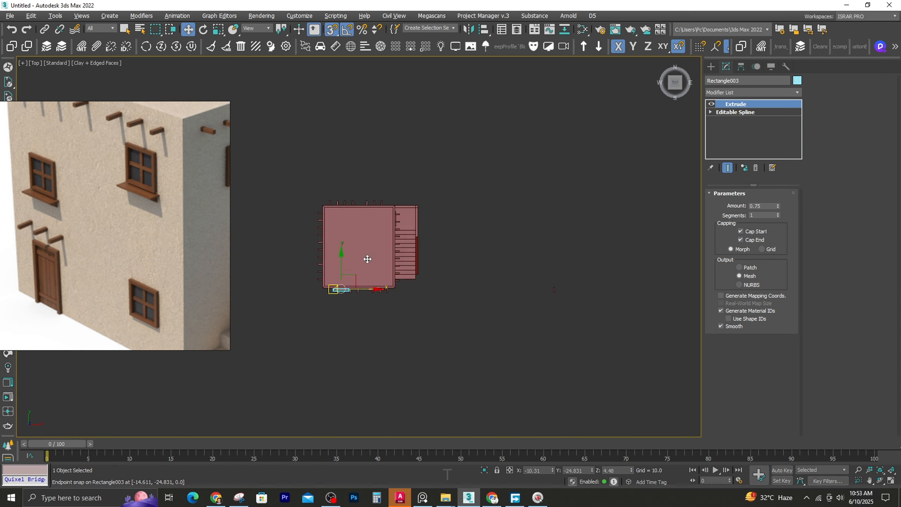
{"action": "key", "text": "t"}
{"action": "key", "text": "F3"}
{"action": "key", "text": "f"}
{"action": "key", "text": "z"}
{"action": "scroll", "coordinate": [355, 188], "scroll_direction": "down", "scroll_amount": 2}
{"action": "left_click_drag", "start_coordinate": [291, 101], "coordinate": [410, 225]}
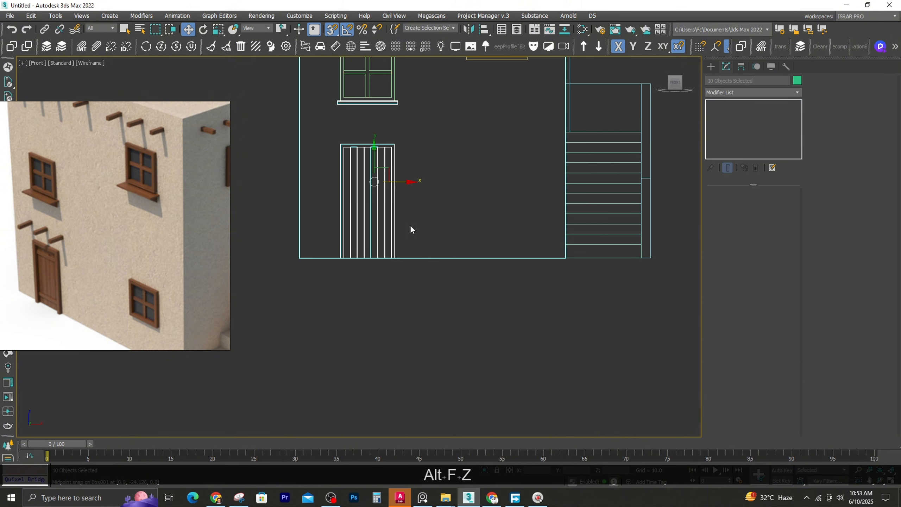
{"action": "left_click", "coordinate": [387, 103], "text": "alt"}
{"action": "left_click", "coordinate": [436, 258], "text": "alt"}
{"action": "key", "text": "alt+q"}
{"action": "key", "text": "F3"}
{"action": "mouse_move", "coordinate": [395, 244]}
{"action": "middle_mouse_down", "text": "alt"}
{"action": "mouse_move", "coordinate": [380, 300]}
{"action": "mouse_move", "coordinate": [407, 327]}
{"action": "middle_mouse_up", "text": "alt"}
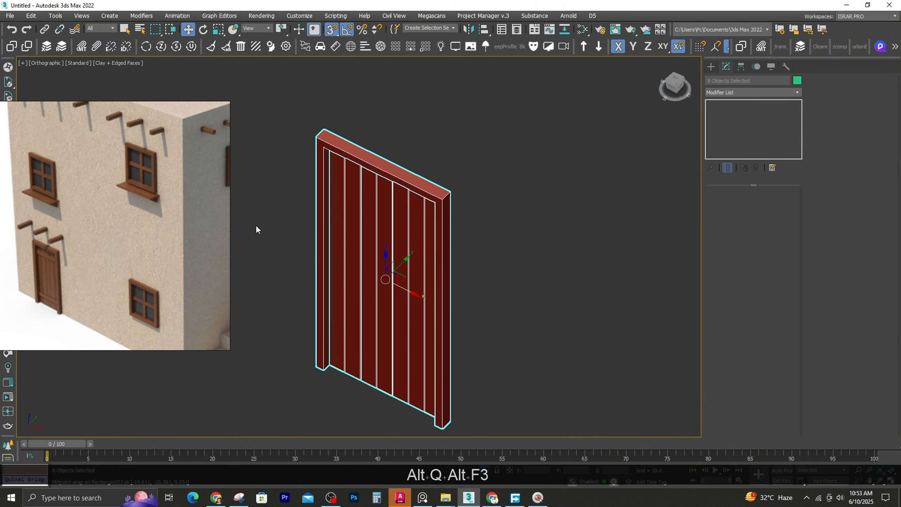
Copy a middle plank of the isolated door to beside the frame in the front view
{"action": "middle_click_drag", "start_coordinate": [256, 225], "coordinate": [324, 198]}
{"action": "left_click", "coordinate": [324, 198]}
{"action": "left_click", "coordinate": [436, 290]}
{"action": "middle_click_drag", "start_coordinate": [437, 290], "coordinate": [450, 236], "text": "alt"}
{"action": "key", "text": "f"}
{"action": "key", "text": "z"}
{"action": "scroll", "coordinate": [437, 234], "scroll_direction": "down", "scroll_amount": 2}
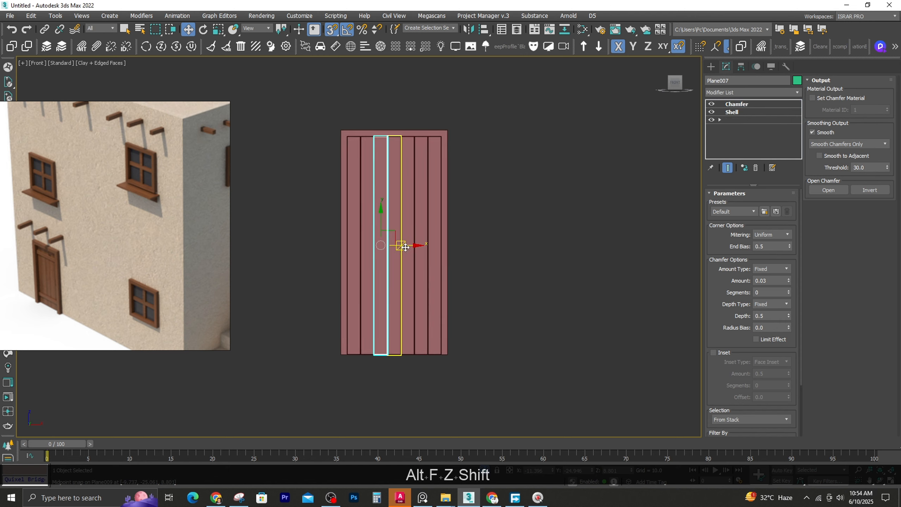
{"action": "left_click_drag", "start_coordinate": [387, 245], "coordinate": [507, 245], "text": "shift"}
{"action": "left_click", "coordinate": [453, 286]}
Rotate the copied plank to horizontal and fit its ends between the sides of the door frame
{"action": "key", "text": "e"}
{"action": "left_click_drag", "start_coordinate": [500, 213], "coordinate": [521, 196]}
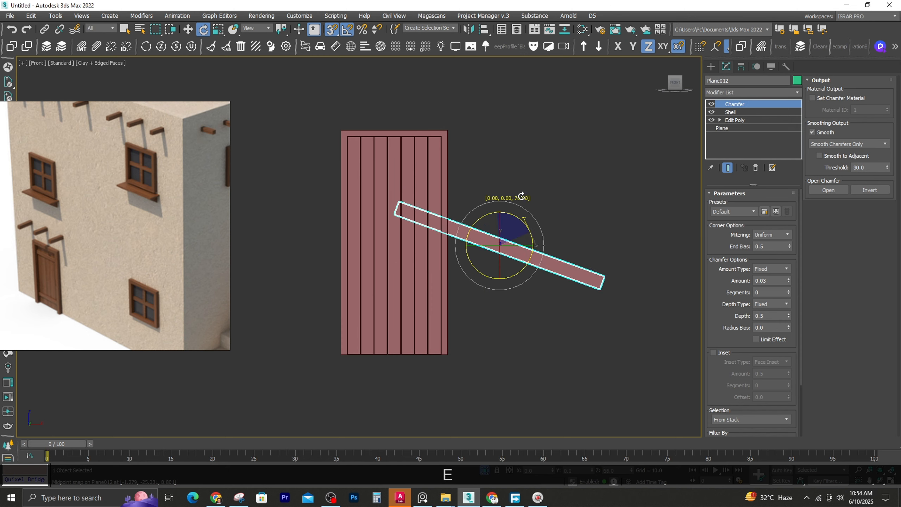
{"action": "left_click_drag", "start_coordinate": [392, 128], "coordinate": [441, 137]}
{"action": "key", "text": "1"}
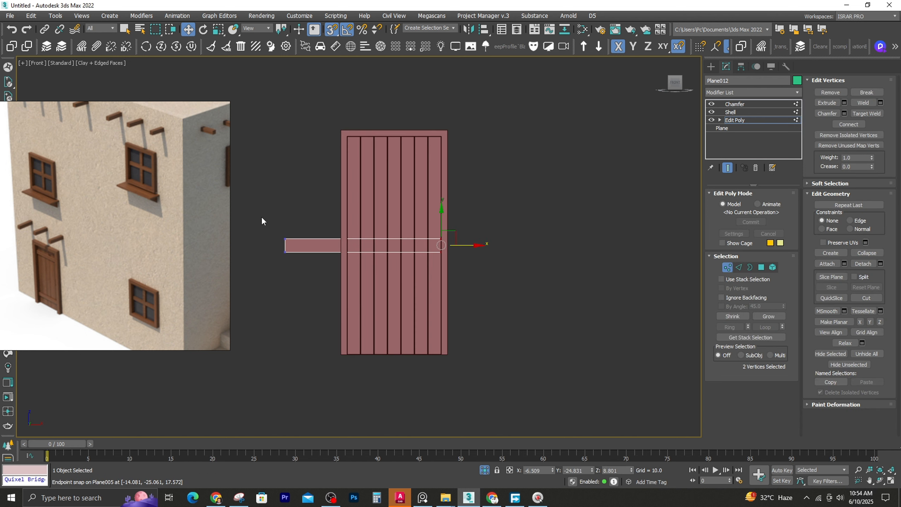
{"action": "left_click", "coordinate": [728, 267]}
{"action": "left_click", "coordinate": [532, 254]}
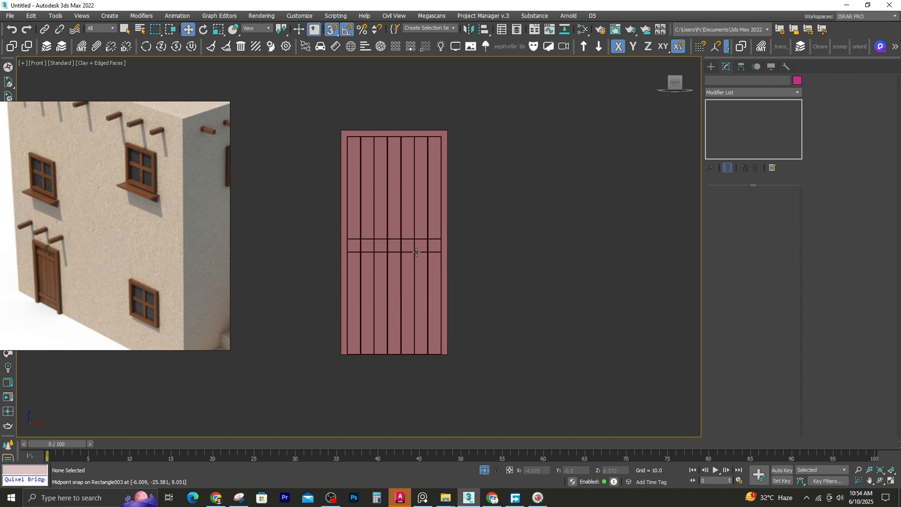
Set the Shell outer amount of the horizontal cross plank to 0.5
{"action": "scroll", "coordinate": [386, 247], "scroll_direction": "up", "scroll_amount": 4}
{"action": "left_click", "coordinate": [391, 245]}
{"action": "middle_click_drag", "start_coordinate": [394, 245], "coordinate": [351, 275], "text": "alt"}
{"action": "left_click", "coordinate": [755, 113]}
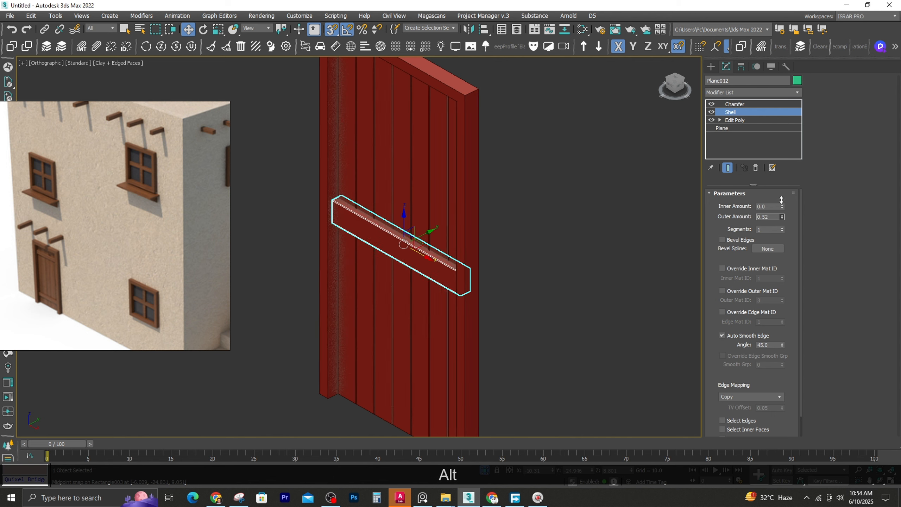
{"action": "left_click_drag", "start_coordinate": [781, 200], "coordinate": [782, 204], "text": "alt"}
Move the cross plank near the top of the door and clone it near the bottom
{"action": "key", "text": "f"}
{"action": "key", "text": "z"}
{"action": "key", "text": "s"}
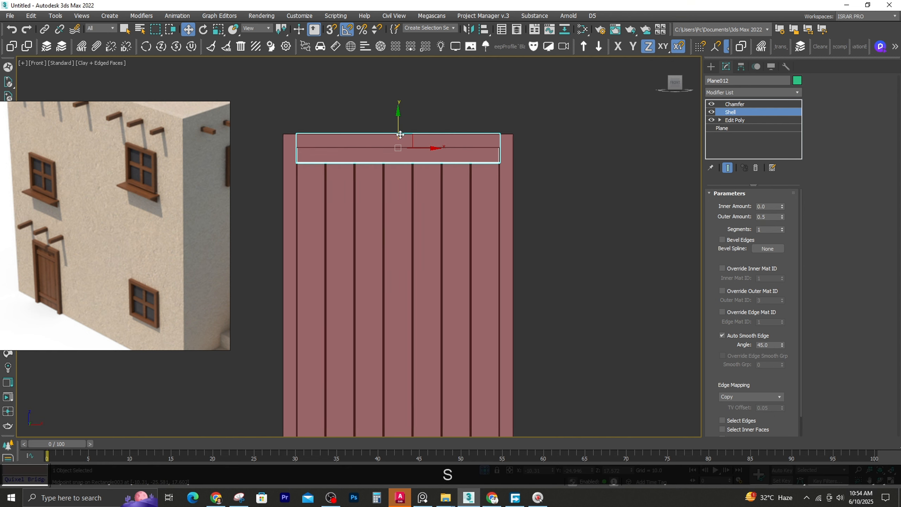
{"action": "scroll", "coordinate": [394, 219], "scroll_direction": "down", "scroll_amount": 2}
{"action": "left_click_drag", "start_coordinate": [417, 165], "coordinate": [417, 320], "text": "shift"}
{"action": "left_click", "coordinate": [450, 292]}
Examine the door and its two cross planks from an angle, with and without edged faces
{"action": "left_click", "coordinate": [547, 265]}
{"action": "key", "text": "F3"}
{"action": "key", "text": "F3"}
{"action": "scroll", "coordinate": [430, 242], "scroll_direction": "down", "scroll_amount": 4}
{"action": "middle_click_drag", "start_coordinate": [603, 150], "coordinate": [543, 192], "text": "alt"}
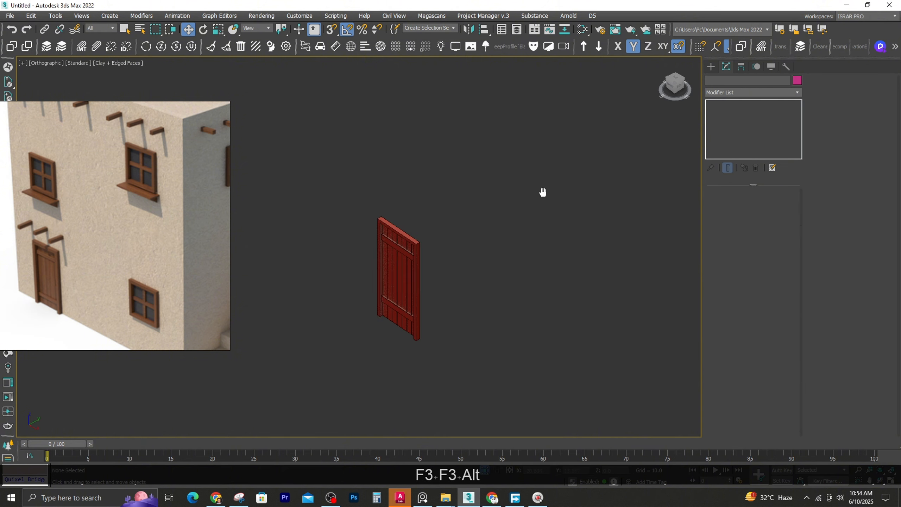
{"action": "scroll", "coordinate": [405, 272], "scroll_direction": "up", "scroll_amount": 4}
{"action": "middle_click_drag", "start_coordinate": [436, 304], "coordinate": [480, 249]}
{"action": "left_click", "coordinate": [459, 253]}
{"action": "left_click", "coordinate": [356, 284]}
{"action": "key", "text": "F4"}
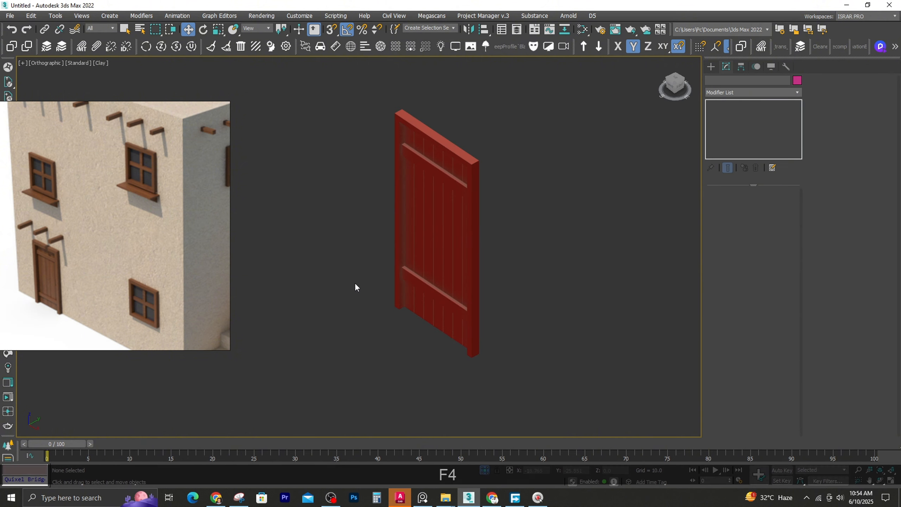
Exit isolation to bring back the whole house around the door
{"action": "left_click", "coordinate": [483, 470]}
{"action": "scroll", "coordinate": [350, 296], "scroll_direction": "down", "scroll_amount": 5}
{"action": "middle_click_drag", "start_coordinate": [350, 296], "coordinate": [369, 270]}
{"action": "middle_click_drag", "start_coordinate": [369, 271], "coordinate": [387, 243], "text": "alt"}
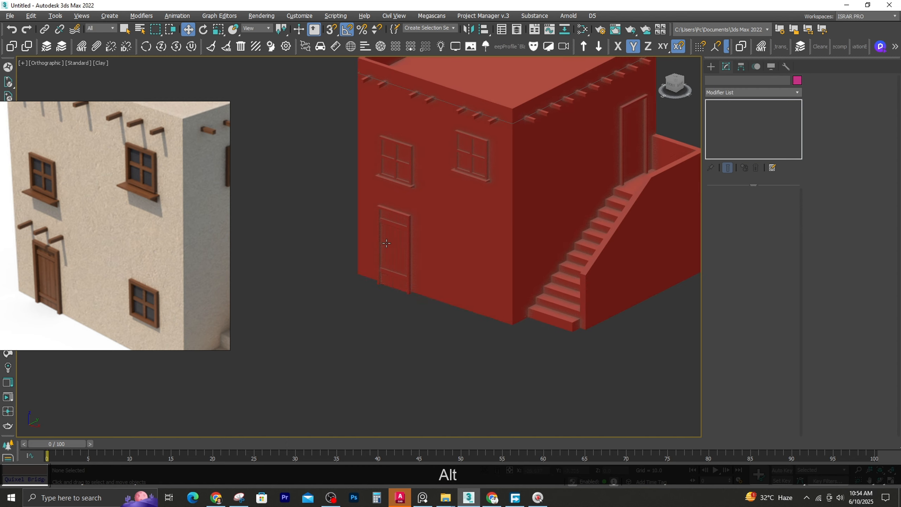
Clone a front roof beam down to just above the ground-floor door
{"action": "left_click", "coordinate": [382, 88]}
{"action": "middle_click_drag", "start_coordinate": [382, 88], "coordinate": [438, 116], "text": "alt"}
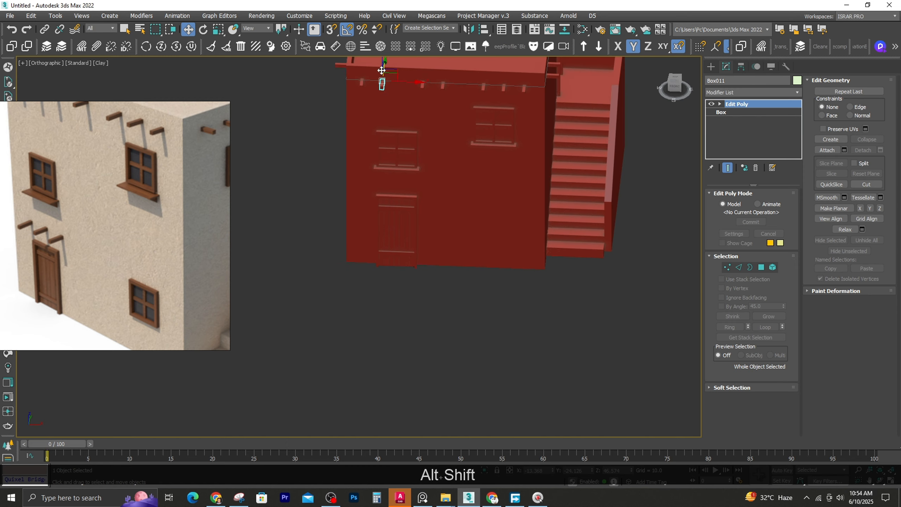
{"action": "left_click", "coordinate": [372, 168]}
{"action": "key", "text": "Escape"}
{"action": "middle_click_drag", "start_coordinate": [372, 169], "coordinate": [393, 113], "text": "alt"}
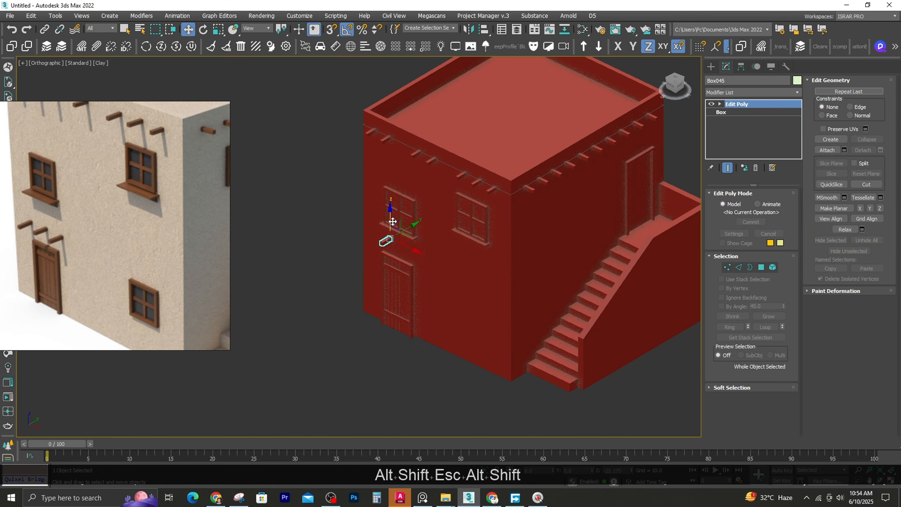
{"action": "left_click_drag", "start_coordinate": [392, 221], "coordinate": [391, 226], "text": "shift"}
{"action": "left_click", "coordinate": [451, 289]}
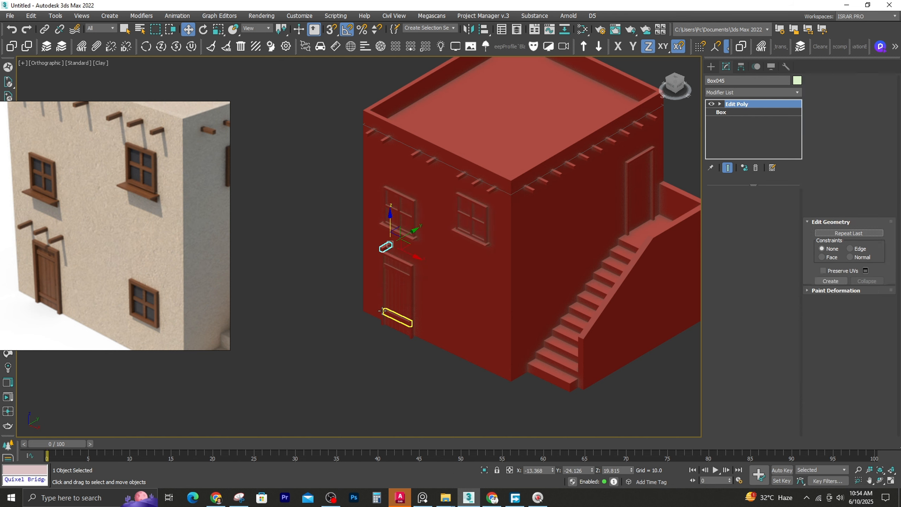
Lower the cloned beam to just above the door frame's upper left corner in the front wireframe view
{"action": "key", "text": "f"}
{"action": "key", "text": "z"}
{"action": "key", "text": "F3"}
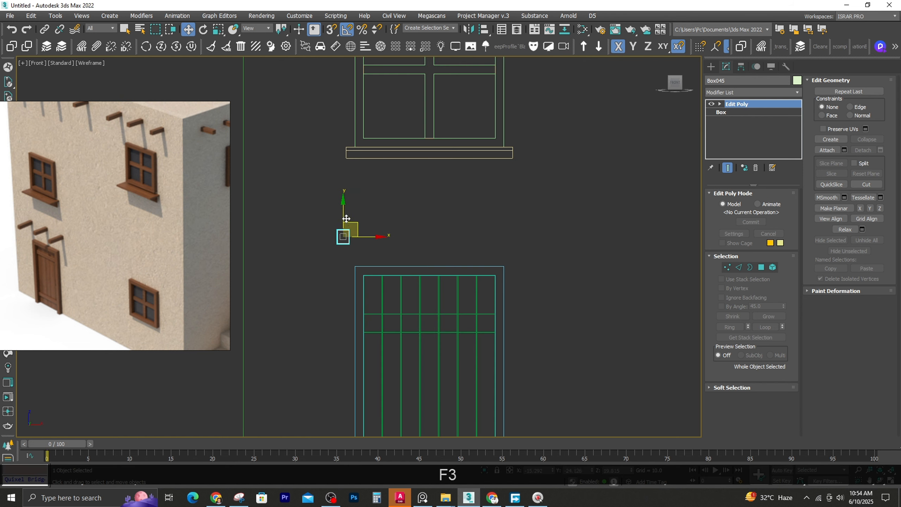
{"action": "left_click_drag", "start_coordinate": [346, 219], "coordinate": [346, 228]}
{"action": "left_click_drag", "start_coordinate": [363, 248], "coordinate": [432, 260]}
{"action": "key", "text": "shift+s"}
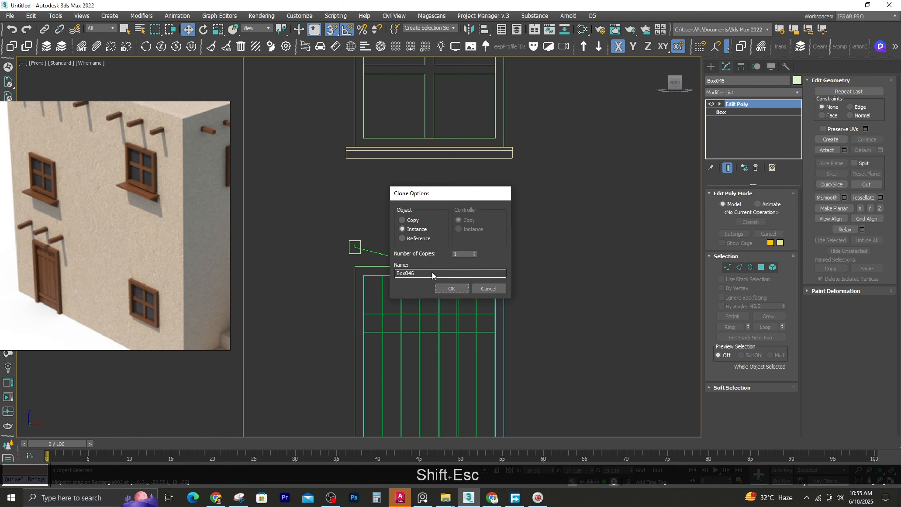
{"action": "scroll", "coordinate": [353, 253], "scroll_direction": "up", "scroll_amount": 3}
{"action": "key", "text": "ctrl+z"}
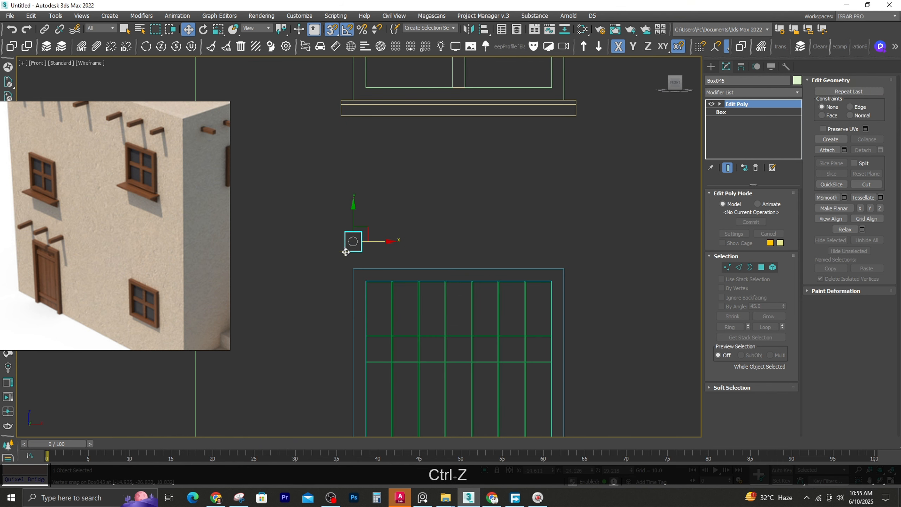
Align the beam with the door frame's left edge and add two instances spaced across the door's width
{"action": "left_click_drag", "start_coordinate": [455, 269], "coordinate": [455, 269], "text": "shift"}
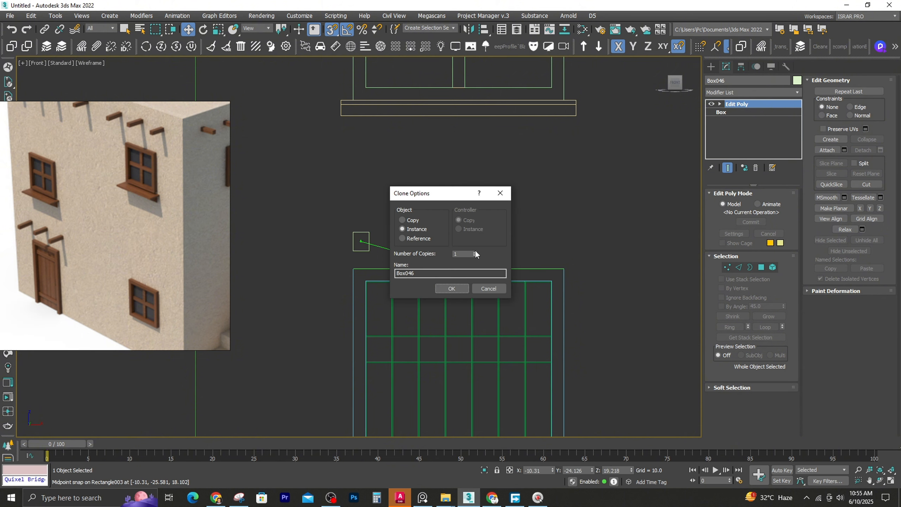
{"action": "key", "text": "Return"}
{"action": "mouse_move", "coordinate": [408, 220]}
{"action": "middle_mouse_down", "text": "alt"}
{"action": "mouse_move", "coordinate": [345, 268]}
{"action": "mouse_move", "coordinate": [328, 223]}
{"action": "middle_mouse_up", "text": "alt"}
{"action": "left_click", "coordinate": [345, 267]}
{"action": "key", "text": "F3"}
{"action": "scroll", "coordinate": [330, 252], "scroll_direction": "down", "scroll_amount": 4}
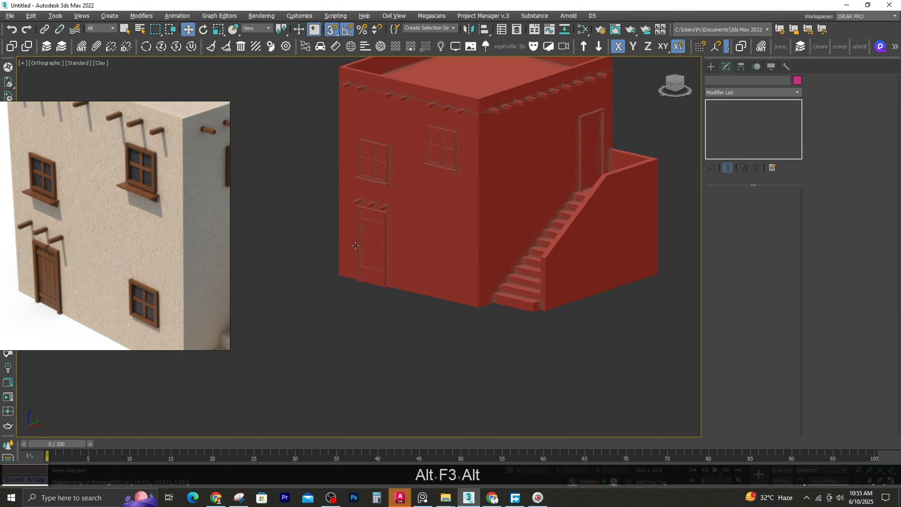
Clone the middle beam above the door as an instance toward the right to make a fourth beam
{"action": "scroll", "coordinate": [371, 221], "scroll_direction": "up", "scroll_amount": 6}
{"action": "left_click", "coordinate": [371, 224]}
{"action": "key", "text": "s"}
{"action": "left_click_drag", "start_coordinate": [403, 221], "coordinate": [435, 233], "text": "shift"}
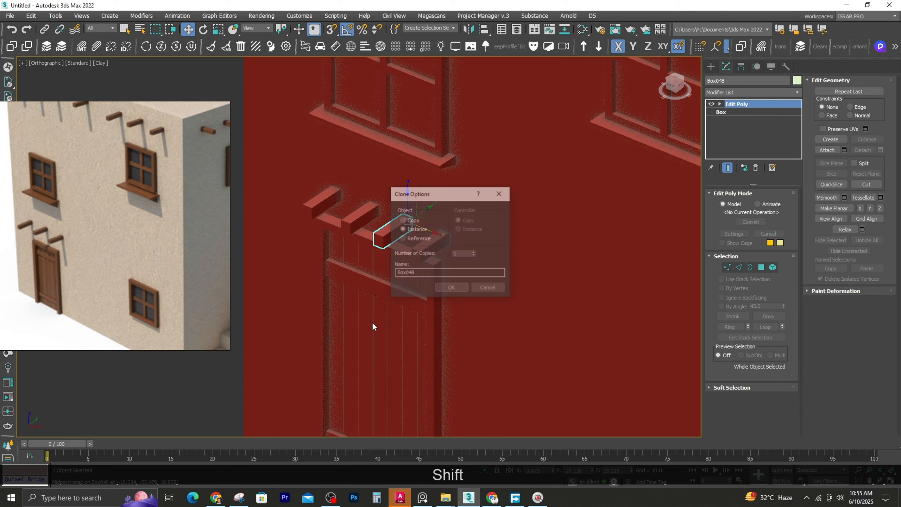
{"action": "key", "text": "Return"}
Copy the Chamfer modifier from a door plank and paste it onto the rightmost beam above the door
{"action": "mouse_move", "coordinate": [372, 322]}
{"action": "middle_mouse_down", "text": "alt"}
{"action": "mouse_move", "coordinate": [422, 313]}
{"action": "mouse_move", "coordinate": [397, 262]}
{"action": "middle_mouse_up", "text": "alt"}
{"action": "scroll", "coordinate": [405, 252], "scroll_direction": "down", "scroll_amount": 4}
{"action": "key", "text": "F4"}
{"action": "scroll", "coordinate": [396, 262], "scroll_direction": "up", "scroll_amount": 4}
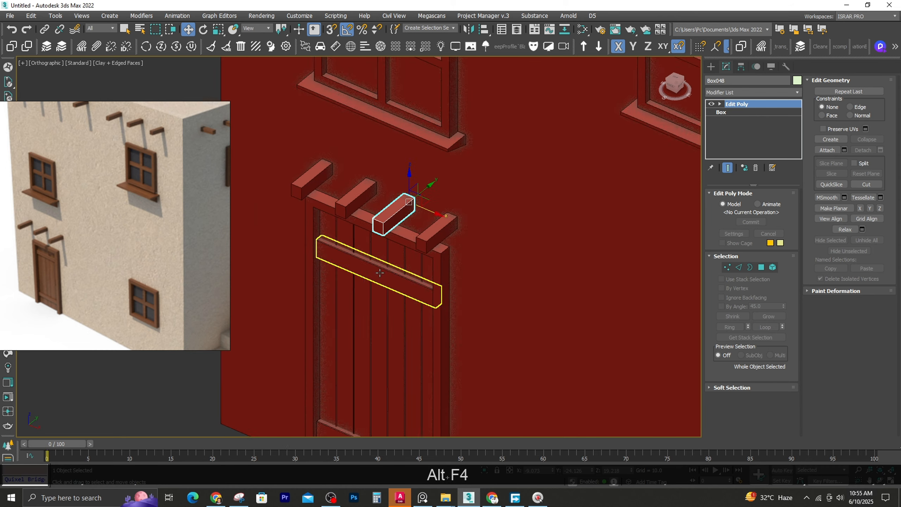
{"action": "left_click", "coordinate": [417, 250]}
{"action": "right_click", "coordinate": [742, 104]}
{"action": "left_click", "coordinate": [762, 140]}
{"action": "left_click", "coordinate": [464, 204]}
{"action": "right_click", "coordinate": [735, 104]}
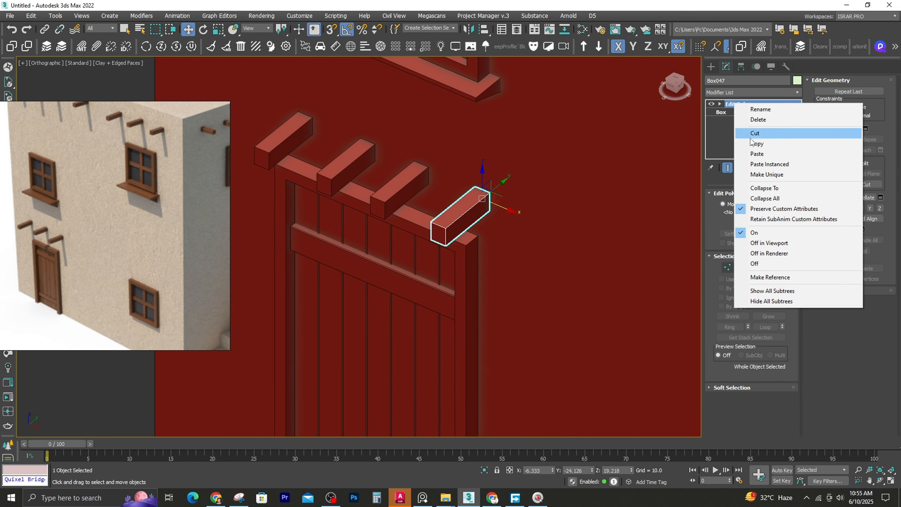
{"action": "left_click", "coordinate": [756, 154]}
Select the third beam above the door and set its chamfer amount to 0.062
{"action": "scroll", "coordinate": [537, 186], "scroll_direction": "down", "scroll_amount": 4}
{"action": "left_click", "coordinate": [319, 206]}
{"action": "key", "text": "F4"}
{"action": "middle_click_drag", "start_coordinate": [319, 206], "coordinate": [299, 236]}
{"action": "scroll", "coordinate": [412, 207], "scroll_direction": "up", "scroll_amount": 4}
{"action": "left_click", "coordinate": [443, 216]}
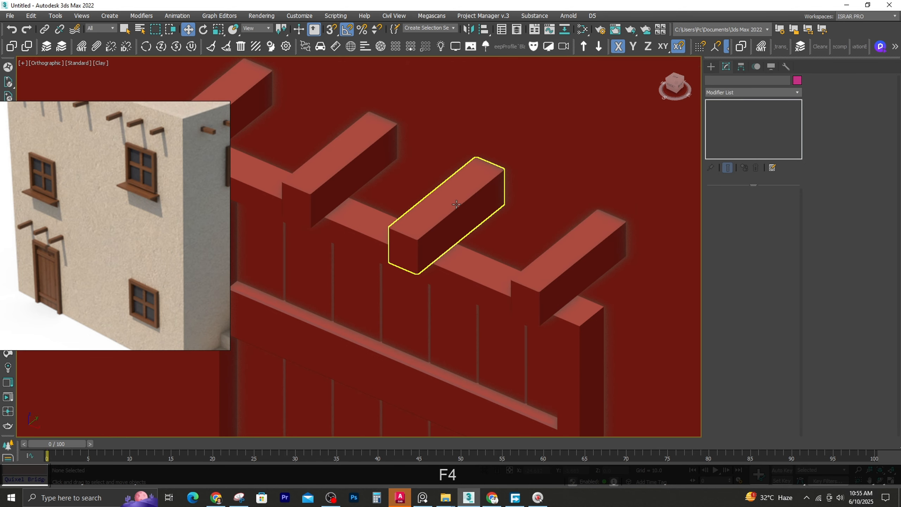
{"action": "key", "text": "F4"}
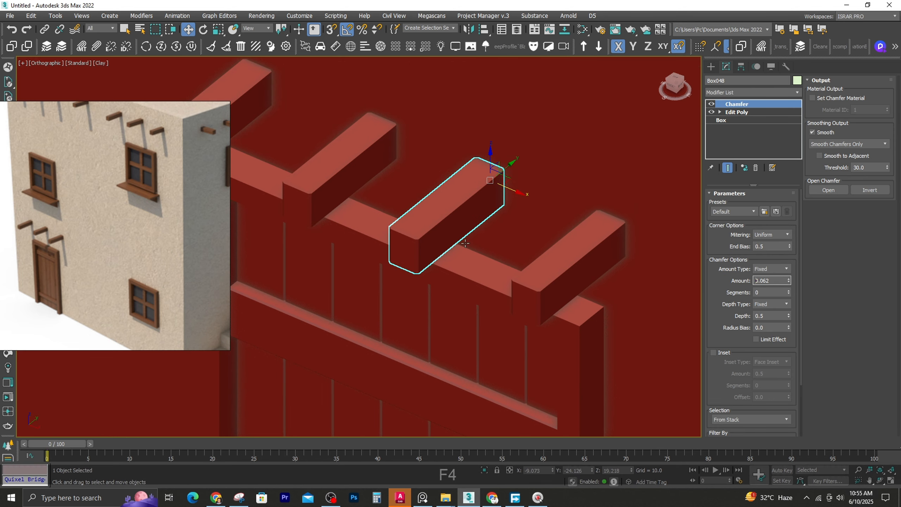
Compare the beam's chamfered edges in different shading modes and set the chamfer to 1 segment and an amount of 0.05
{"action": "scroll", "coordinate": [426, 238], "scroll_direction": "up", "scroll_amount": 2}
{"action": "key", "text": "F3"}
{"action": "key", "text": "F4"}
{"action": "key", "text": "F3"}
{"action": "key", "text": "F4"}
{"action": "middle_click_drag", "start_coordinate": [439, 235], "coordinate": [425, 269]}
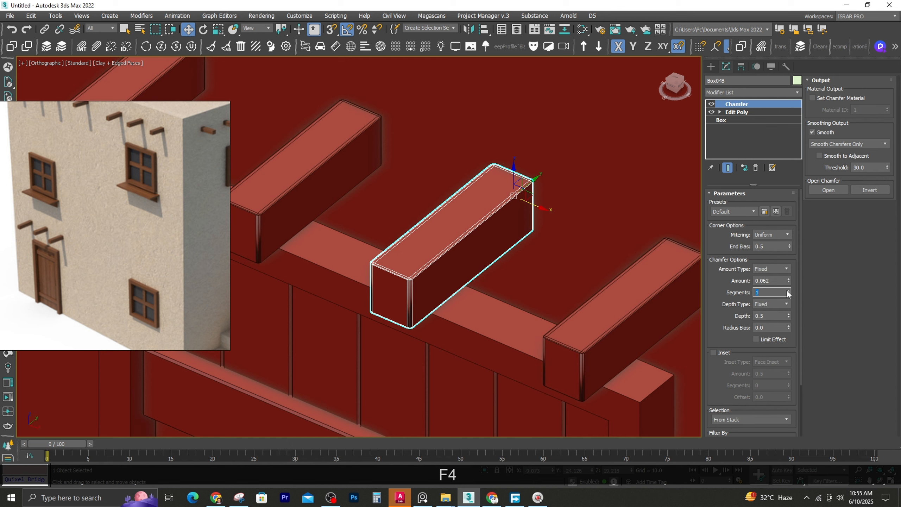
{"action": "right_click", "coordinate": [789, 282]}
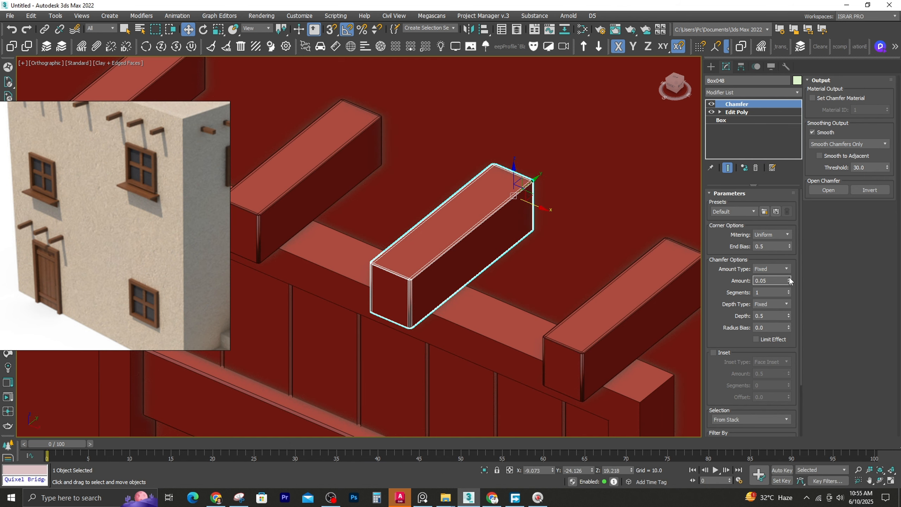
{"action": "right_click", "coordinate": [789, 279]}
Delete the pasted Chamfer modifier from the beam and add a new Chamfer modifier
{"action": "right_click", "coordinate": [750, 102]}
{"action": "left_click", "coordinate": [763, 117]}
{"action": "left_click", "coordinate": [738, 92]}
{"action": "type", "text": "ch"}
{"action": "key", "text": "Return"}
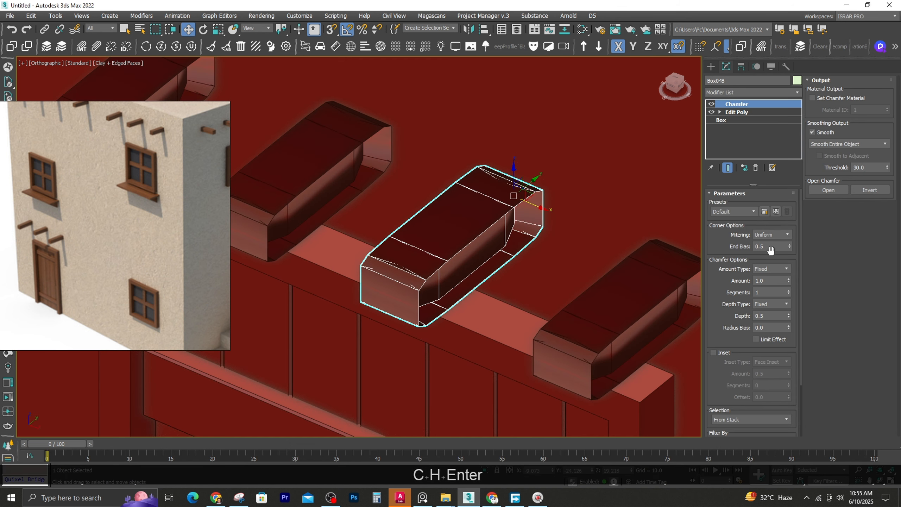
Set the new chamfer's amount to 0.06, its segments to 2 and its smoothing to Smooth Chamfers Only
{"action": "left_click_drag", "start_coordinate": [789, 280], "coordinate": [796, 327]}
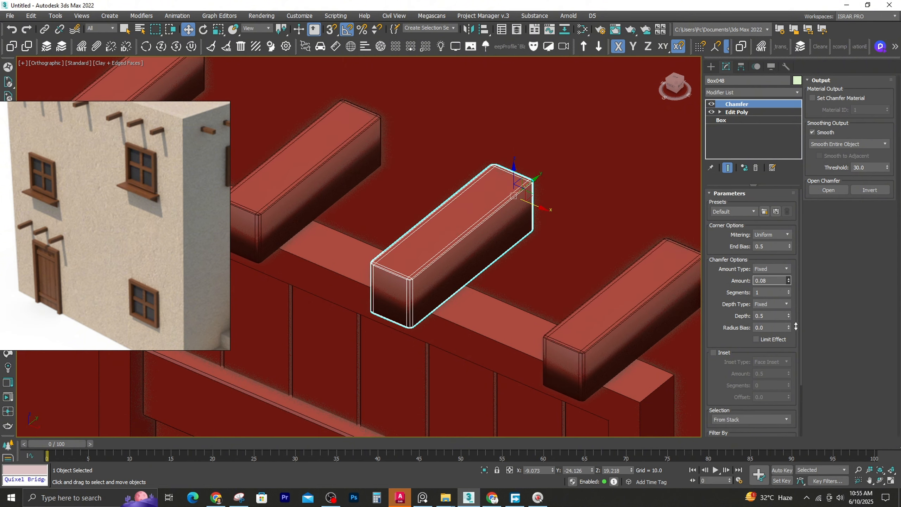
{"action": "left_click", "coordinate": [789, 292]}
{"action": "scroll", "coordinate": [389, 271], "scroll_direction": "up", "scroll_amount": 4}
{"action": "left_click", "coordinate": [850, 144]}
{"action": "left_click", "coordinate": [850, 162]}
{"action": "key", "text": "F4"}
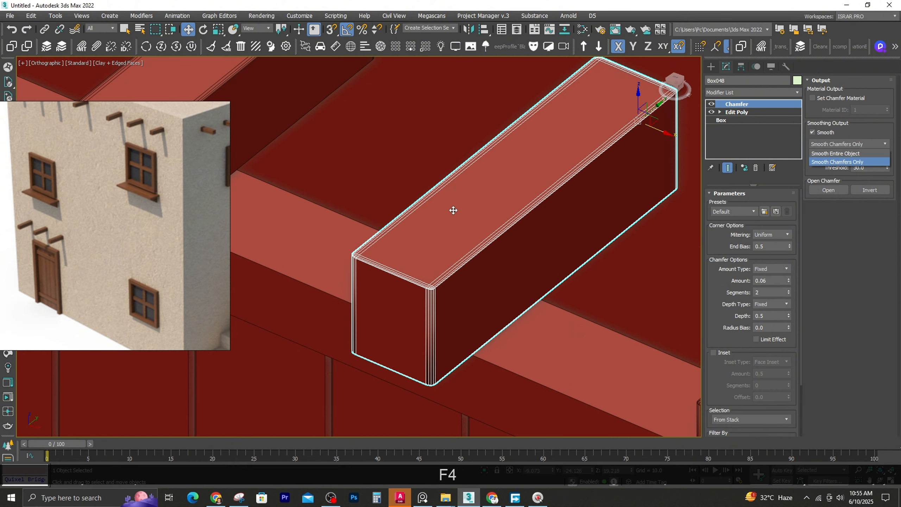
Check the beam without edged faces and reduce its chamfer amount to 0.05
{"action": "key", "text": "F4"}
{"action": "scroll", "coordinate": [453, 211], "scroll_direction": "down", "scroll_amount": 10}
{"action": "left_click", "coordinate": [315, 252]}
{"action": "scroll", "coordinate": [448, 221], "scroll_direction": "up", "scroll_amount": 7}
{"action": "left_click", "coordinate": [426, 230]}
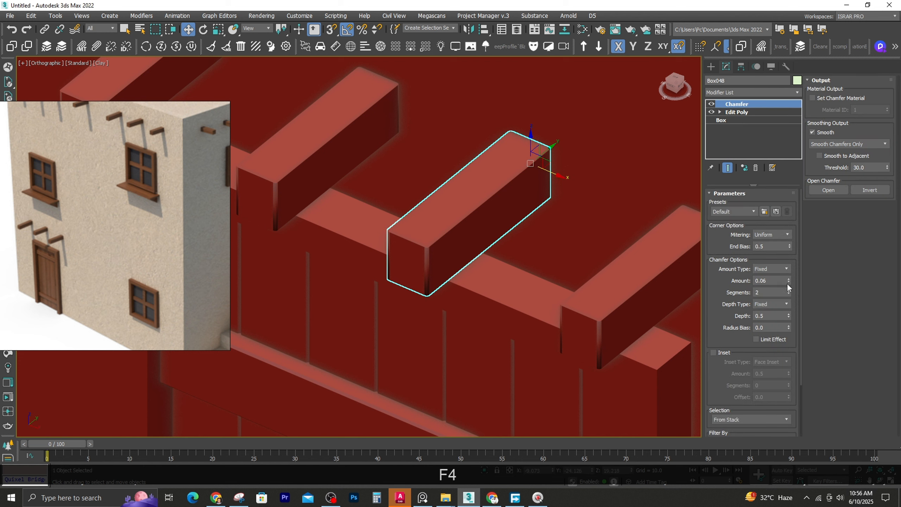
{"action": "left_click_drag", "start_coordinate": [788, 283], "coordinate": [792, 290]}
{"action": "scroll", "coordinate": [430, 241], "scroll_direction": "up", "scroll_amount": 2}
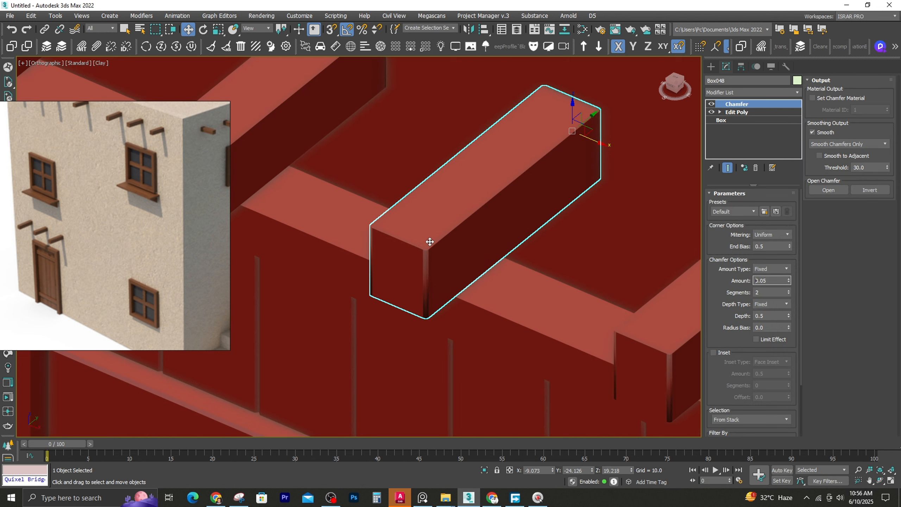
{"action": "scroll", "coordinate": [430, 242], "scroll_direction": "down", "scroll_amount": 12}
{"action": "scroll", "coordinate": [494, 94], "scroll_direction": "up", "scroll_amount": 7}
Delete the Chamfer modifier from the beams and show the roof beams with edged faces
{"action": "right_click", "coordinate": [741, 103]}
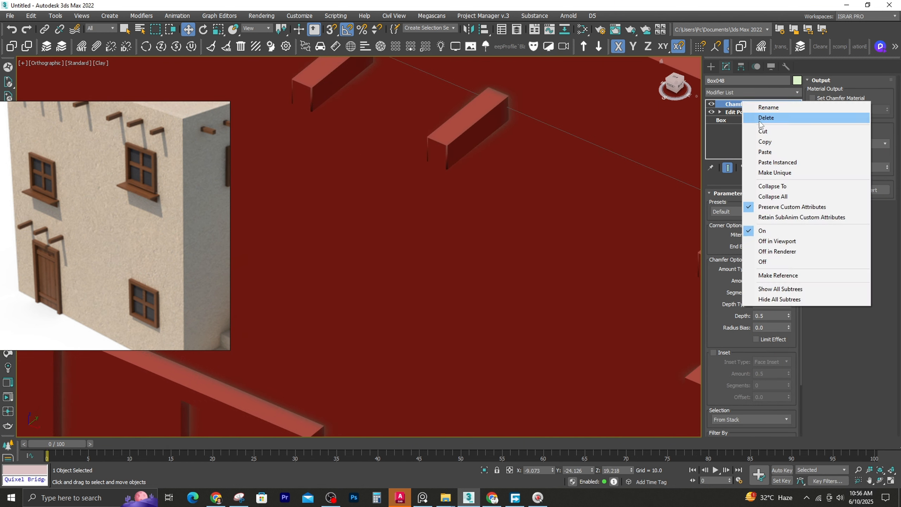
{"action": "left_click", "coordinate": [762, 118]}
{"action": "scroll", "coordinate": [553, 107], "scroll_direction": "down", "scroll_amount": 12}
{"action": "left_click", "coordinate": [334, 217]}
{"action": "key", "text": "F4"}
{"action": "scroll", "coordinate": [440, 223], "scroll_direction": "up", "scroll_amount": 10}
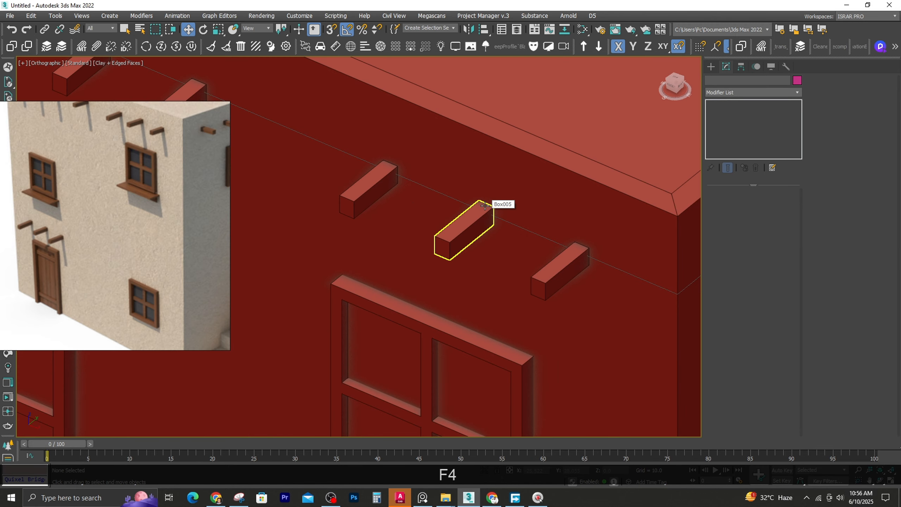
Select the stray beam lying beside the house and frame it in the front wireframe view
{"action": "left_click", "coordinate": [484, 206]}
{"action": "scroll", "coordinate": [616, 250], "scroll_direction": "down", "scroll_amount": 10}
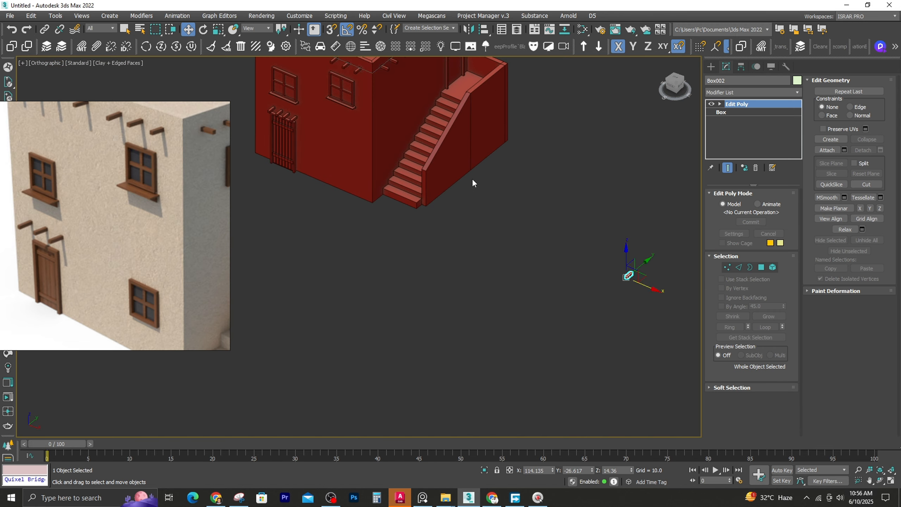
{"action": "middle_click_drag", "start_coordinate": [473, 178], "coordinate": [512, 302]}
{"action": "scroll", "coordinate": [270, 264], "scroll_direction": "up", "scroll_amount": 5}
{"action": "key", "text": "f"}
{"action": "key", "text": "z"}
{"action": "middle_click_drag", "start_coordinate": [269, 199], "coordinate": [330, 170]}
{"action": "scroll", "coordinate": [357, 227], "scroll_direction": "down", "scroll_amount": 3}
{"action": "key", "text": "F3"}
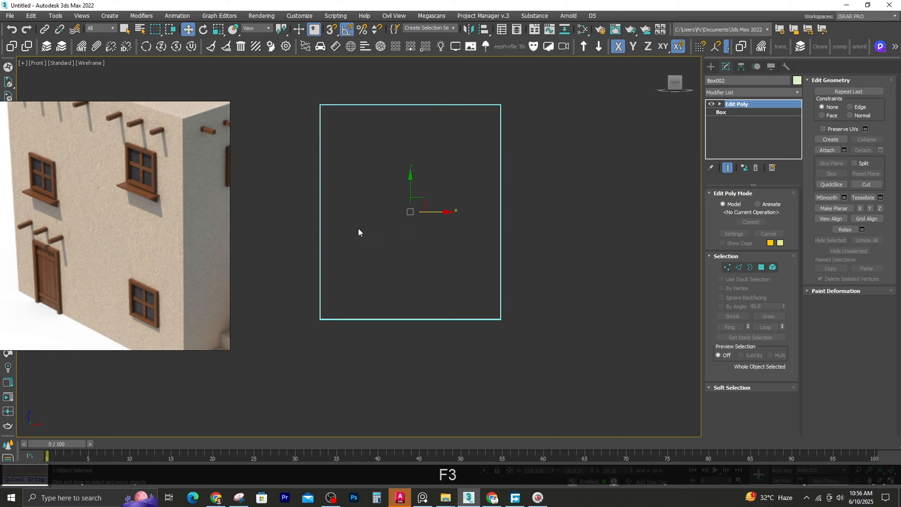
Copy the ground-floor plank door with its frame sideways to the exterior staircase in the front view
{"action": "scroll", "coordinate": [392, 232], "scroll_direction": "down", "scroll_amount": 8}
{"action": "middle_click_drag", "start_coordinate": [392, 232], "coordinate": [500, 294]}
{"action": "key", "text": "Escape"}
{"action": "scroll", "coordinate": [432, 294], "scroll_direction": "up", "scroll_amount": 9}
{"action": "middle_click_drag", "start_coordinate": [404, 281], "coordinate": [386, 214]}
{"action": "scroll", "coordinate": [115, 220], "scroll_direction": "down", "scroll_amount": 5}
{"action": "middle_click_drag", "start_coordinate": [116, 220], "coordinate": [90, 228]}
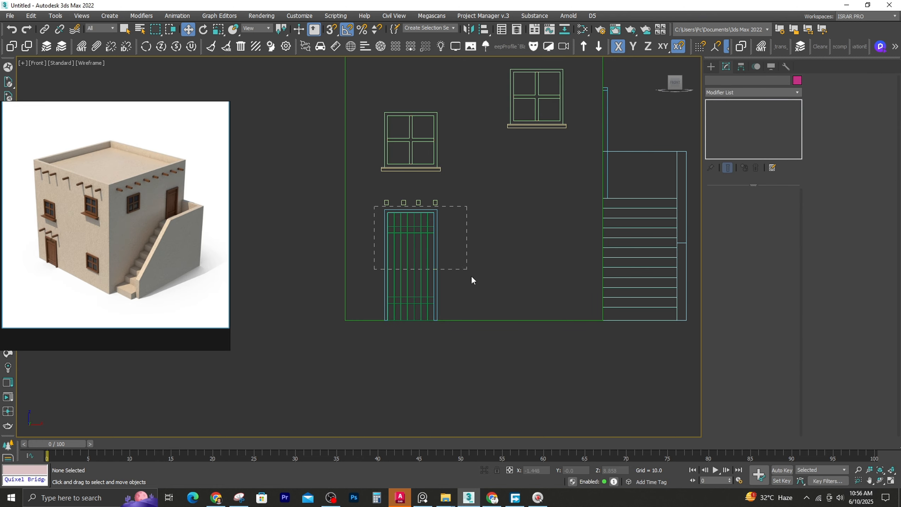
{"action": "left_click_drag", "start_coordinate": [471, 276], "coordinate": [659, 265]}
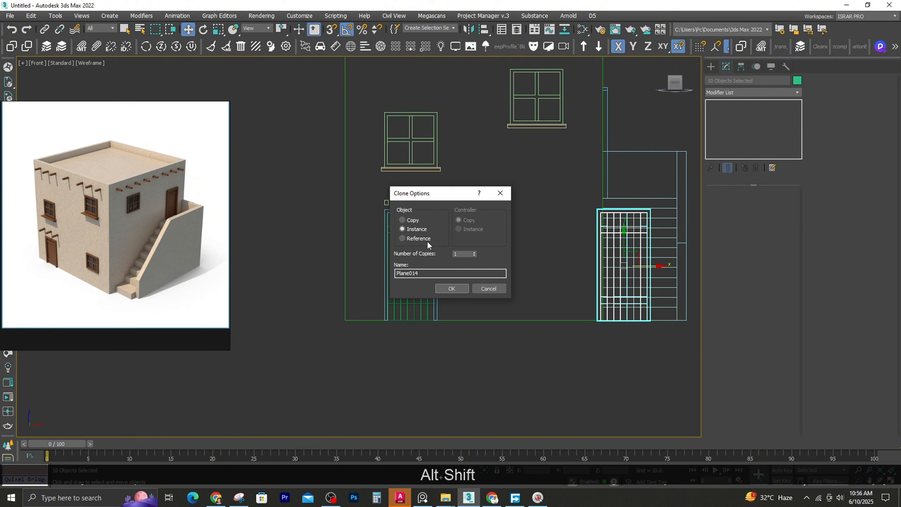
{"action": "left_click", "coordinate": [419, 223]}
{"action": "left_click", "coordinate": [452, 288]}
Group all parts of the copied door into a single object
{"action": "right_click", "coordinate": [618, 246]}
{"action": "key", "text": "Escape"}
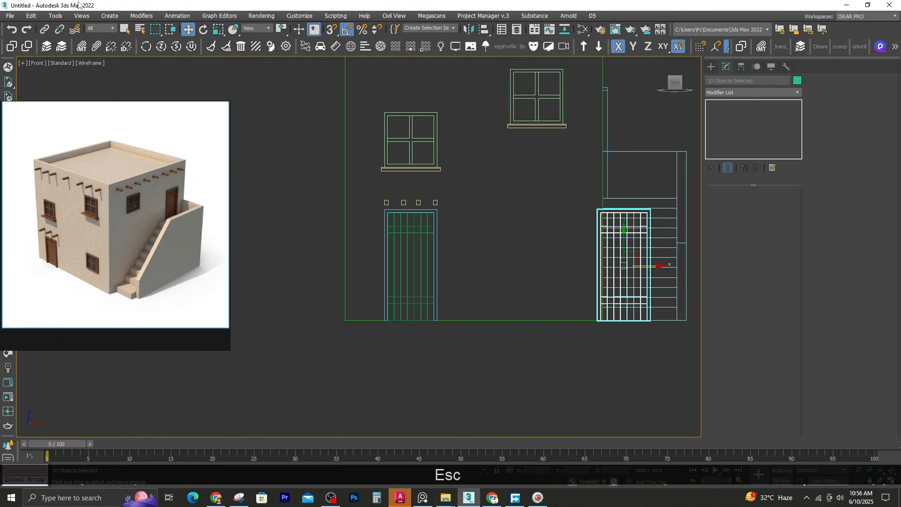
{"action": "left_click", "coordinate": [55, 16]}
{"action": "mouse_move", "coordinate": [109, 16]}
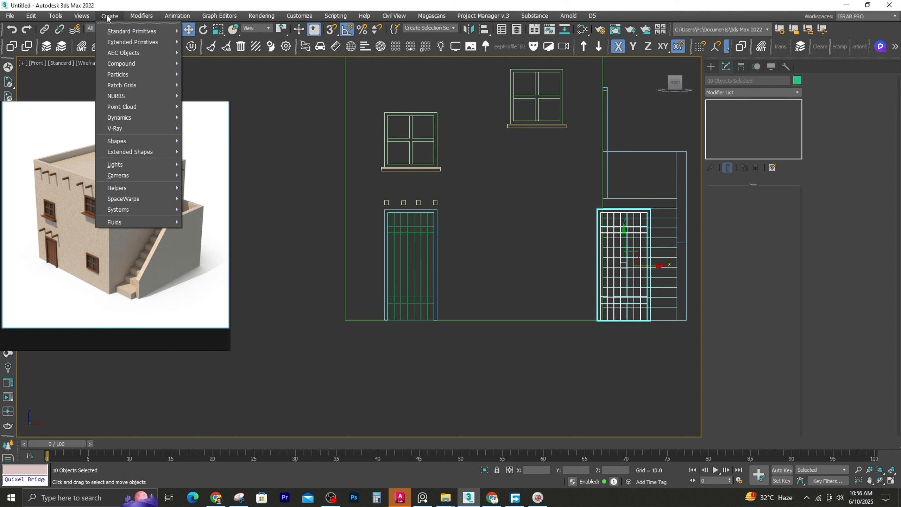
{"action": "mouse_move", "coordinate": [80, 17]}
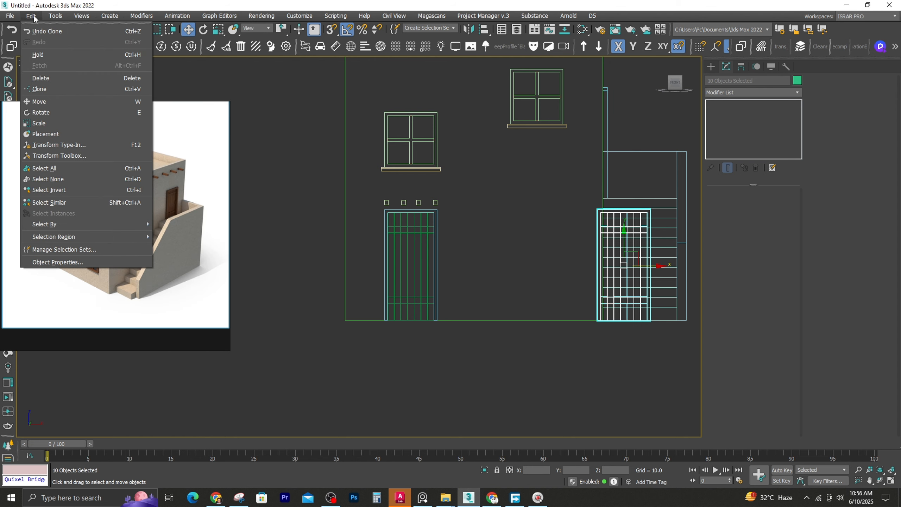
{"action": "key", "text": "Escape"}
{"action": "middle_click_drag", "start_coordinate": [599, 245], "coordinate": [393, 255], "text": "alt"}
{"action": "right_click", "coordinate": [393, 256]}
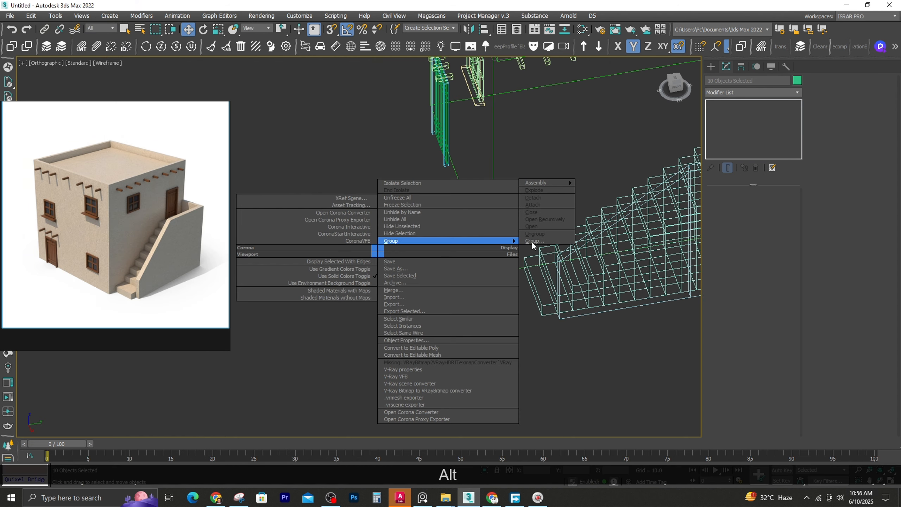
{"action": "left_click", "coordinate": [444, 244]}
{"action": "left_click", "coordinate": [458, 265]}
Rotate the door group a quarter turn in the top view so it runs parallel to the staircase wall
{"action": "key", "text": "t"}
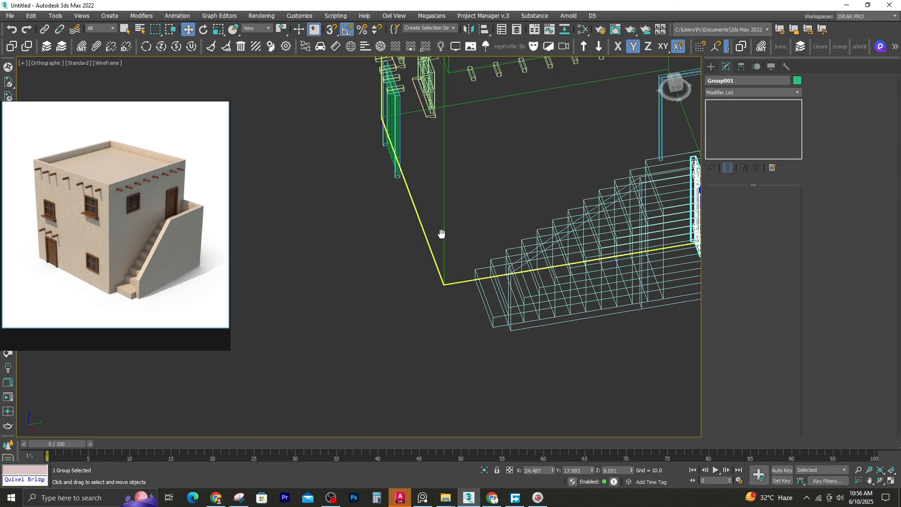
{"action": "key", "text": "z"}
{"action": "key", "text": "e"}
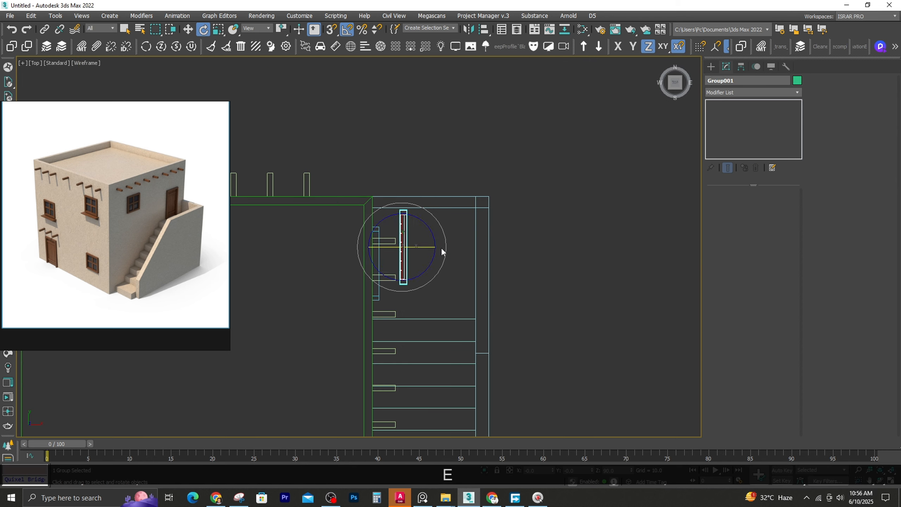
{"action": "middle_click_drag", "start_coordinate": [442, 252], "coordinate": [379, 170], "text": "alt"}
Raise the door group to the upper floor and align it with the existing door frame using vertex snapping
{"action": "key", "text": "w"}
{"action": "key", "text": "t"}
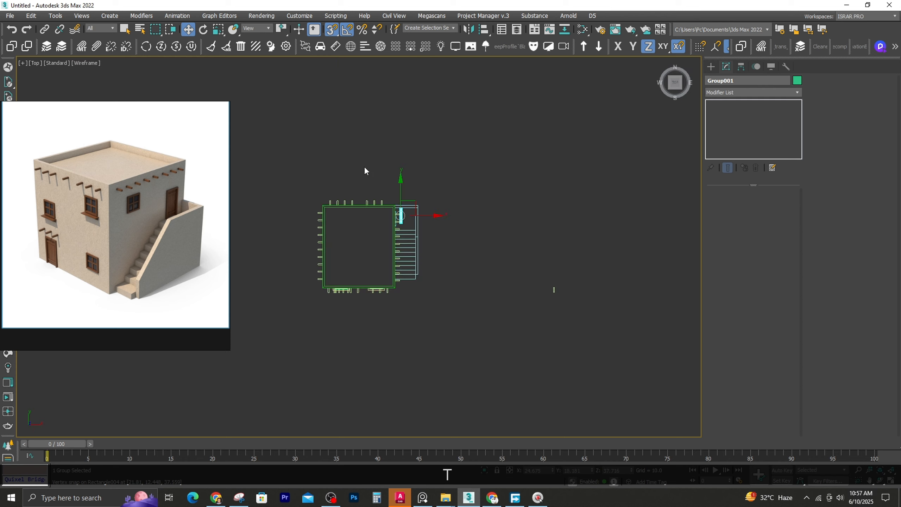
{"action": "key", "text": "z"}
{"action": "scroll", "coordinate": [396, 203], "scroll_direction": "down", "scroll_amount": 2}
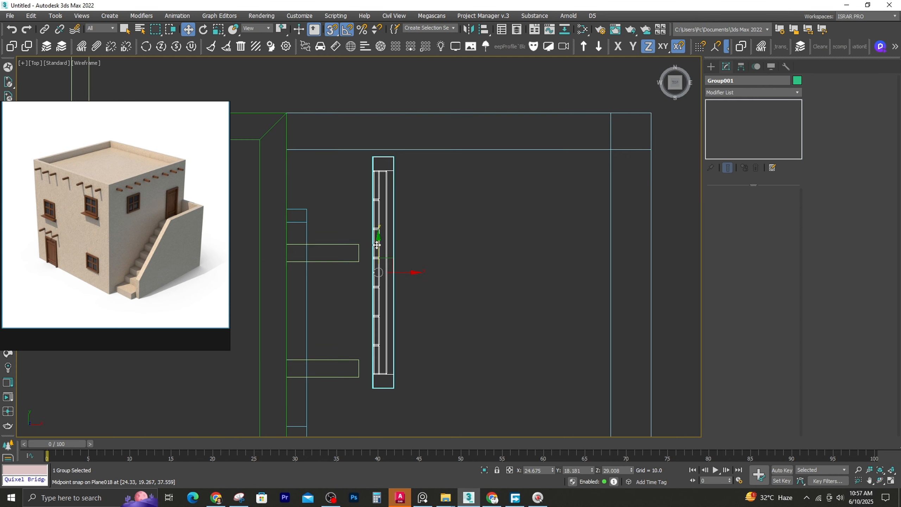
{"action": "left_click_drag", "start_coordinate": [283, 210], "coordinate": [284, 209]}
{"action": "scroll", "coordinate": [448, 115], "scroll_direction": "down", "scroll_amount": 3}
{"action": "key", "text": "s"}
{"action": "left_click_drag", "start_coordinate": [436, 220], "coordinate": [413, 220]}
{"action": "scroll", "coordinate": [397, 152], "scroll_direction": "up", "scroll_amount": 3}
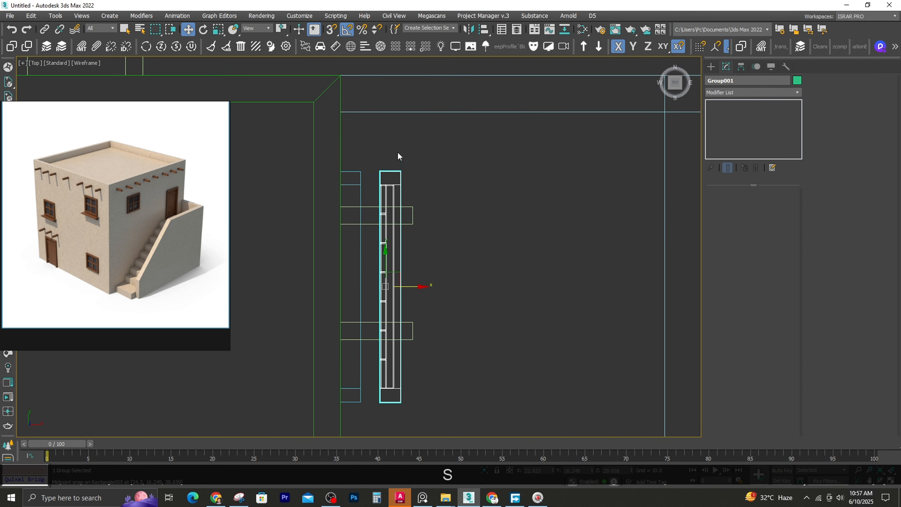
{"action": "left_click_drag", "start_coordinate": [364, 172], "coordinate": [361, 171]}
{"action": "middle_click_drag", "start_coordinate": [408, 227], "coordinate": [393, 157], "text": "alt"}
{"action": "scroll", "coordinate": [394, 155], "scroll_direction": "down", "scroll_amount": 4}
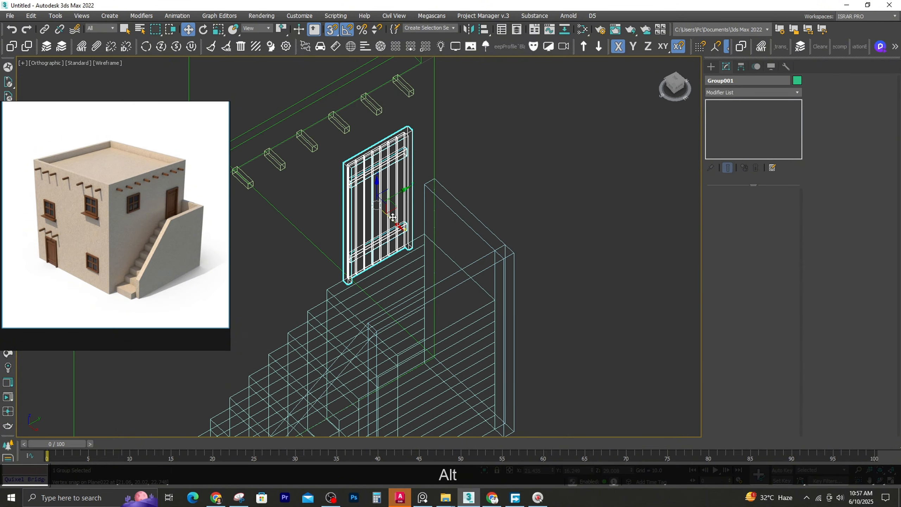
Undo the last door move and delete the old empty frame at the upper-floor entrance
{"action": "key", "text": "ctrl+z"}
{"action": "key", "text": "a"}
{"action": "key", "text": "s"}
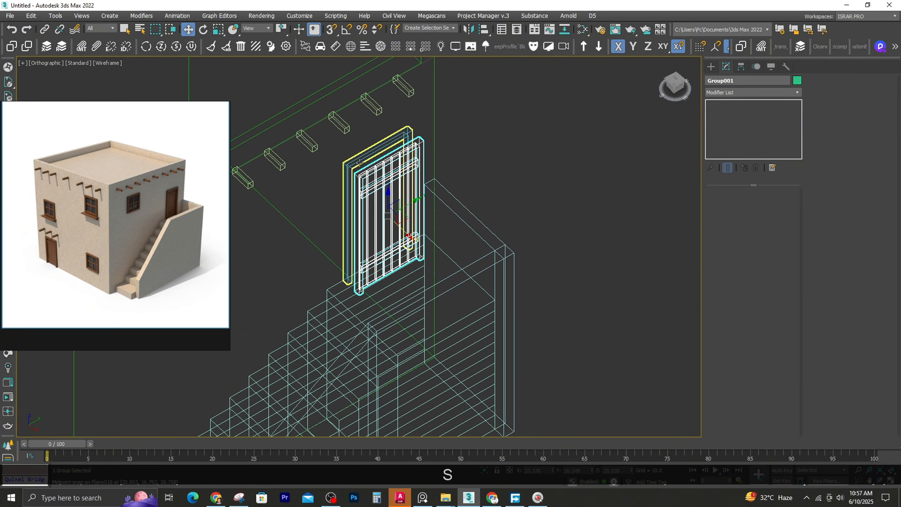
{"action": "left_click", "coordinate": [360, 163]}
{"action": "key", "text": "F3"}
{"action": "key", "text": "Delete"}
Snap the door group flush against the outer face of the staircase wall in the top view
{"action": "left_click", "coordinate": [366, 169]}
{"action": "key", "text": "t"}
{"action": "key", "text": "F3"}
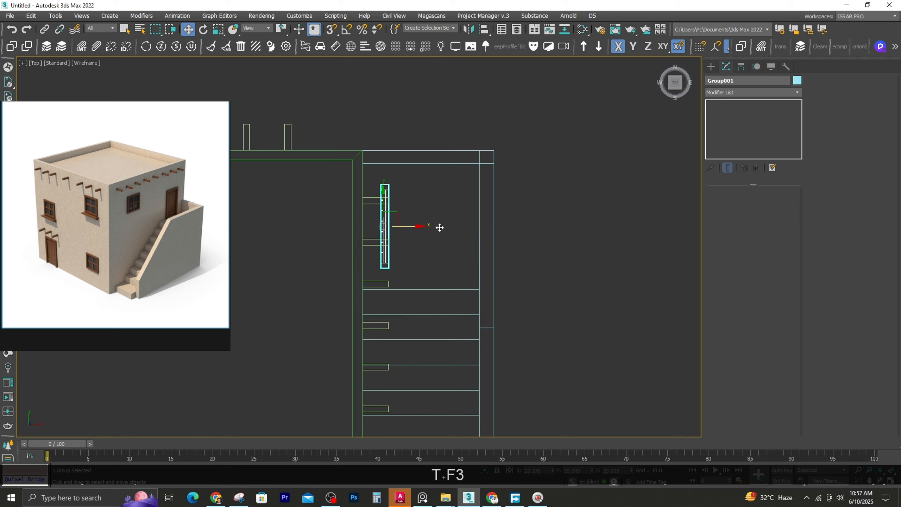
{"action": "key", "text": "s"}
{"action": "scroll", "coordinate": [373, 182], "scroll_direction": "up", "scroll_amount": 4}
{"action": "scroll", "coordinate": [411, 161], "scroll_direction": "down", "scroll_amount": 4}
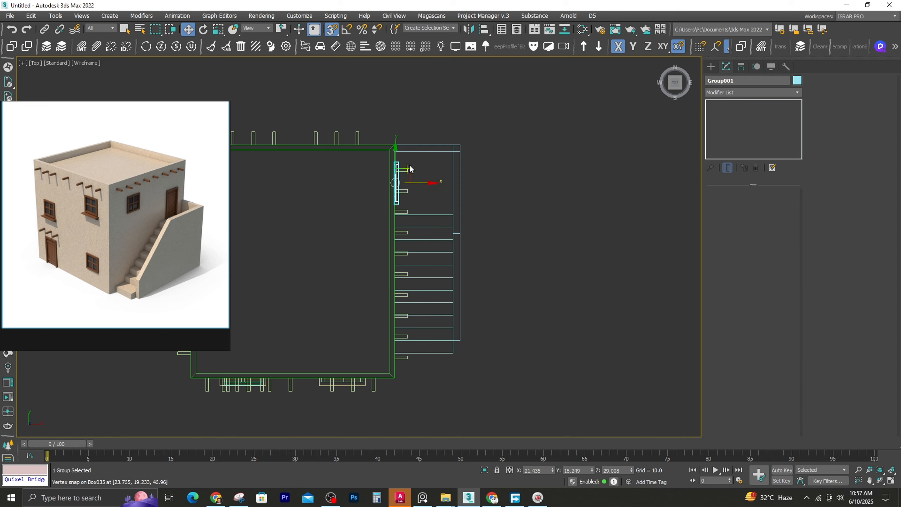
Copy the upper front window's frame and bars, without the sill, past the front corner of the house
{"action": "middle_click_drag", "start_coordinate": [411, 161], "coordinate": [332, 145], "text": "alt"}
{"action": "left_click", "coordinate": [332, 144]}
{"action": "scroll", "coordinate": [332, 144], "scroll_direction": "up", "scroll_amount": 3}
{"action": "scroll", "coordinate": [332, 145], "scroll_direction": "up", "scroll_amount": 2}
{"action": "left_click", "coordinate": [335, 153], "text": "ctrl"}
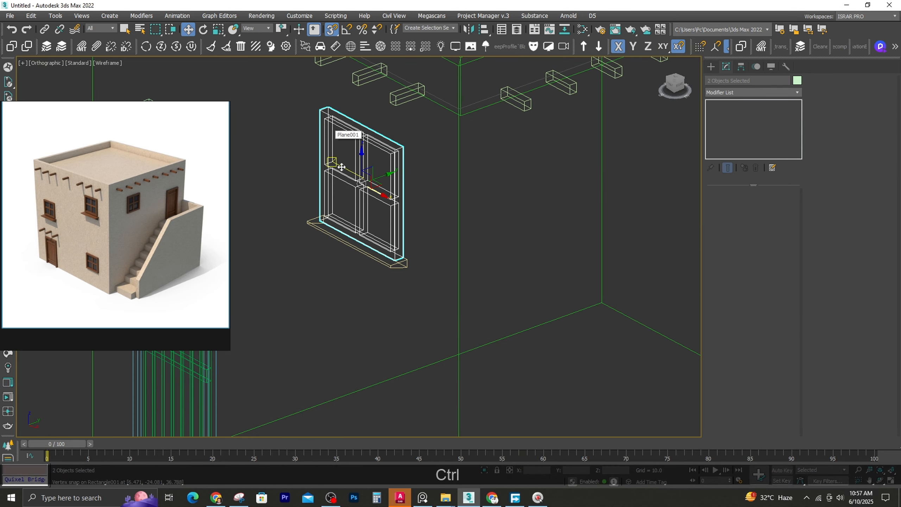
{"action": "scroll", "coordinate": [356, 202], "scroll_direction": "down", "scroll_amount": 5}
{"action": "left_click_drag", "start_coordinate": [376, 205], "coordinate": [425, 249], "text": "shift"}
{"action": "left_click", "coordinate": [451, 288]}
Rotate the copied window a quarter turn and move it over to the staircase side beside the upper door
{"action": "key", "text": "t"}
{"action": "key", "text": "z"}
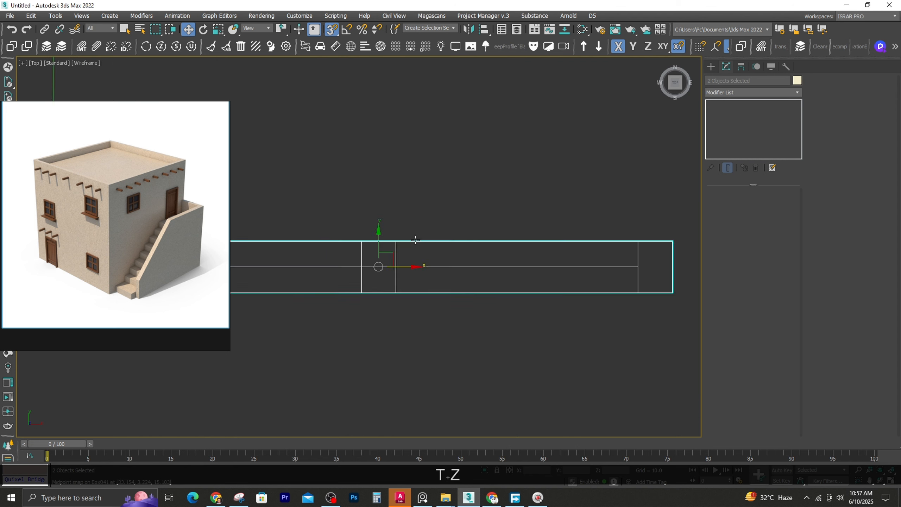
{"action": "key", "text": "ctrl+z"}
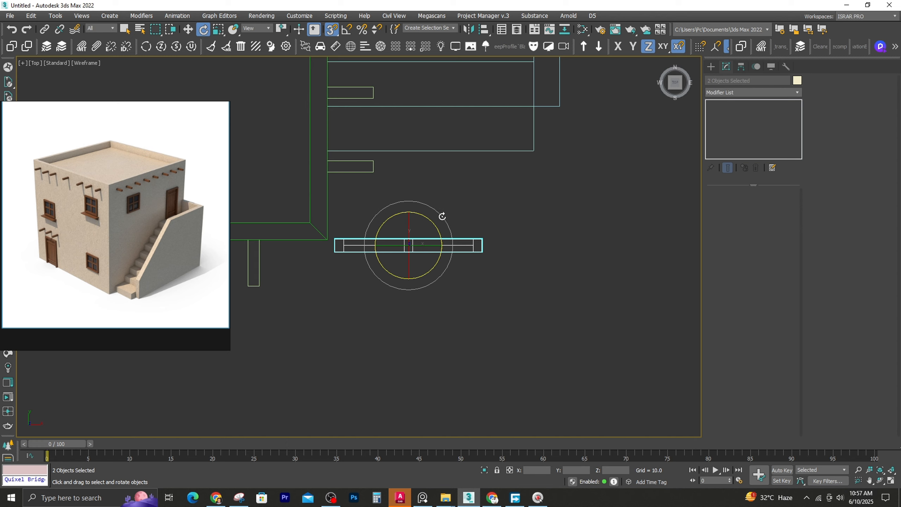
{"action": "key", "text": "s"}
{"action": "left_click_drag", "start_coordinate": [442, 216], "coordinate": [431, 193]}
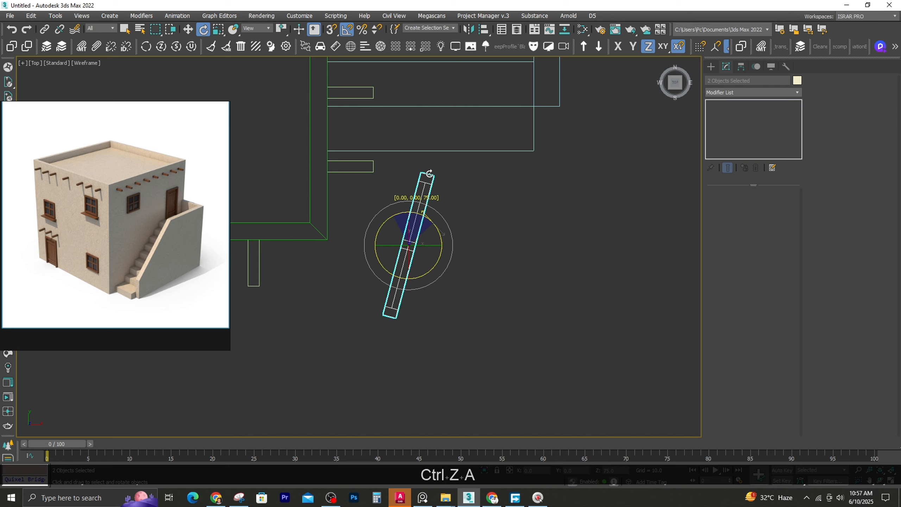
{"action": "scroll", "coordinate": [417, 234], "scroll_direction": "down", "scroll_amount": 4}
{"action": "middle_click_drag", "start_coordinate": [417, 240], "coordinate": [334, 200], "text": "alt"}
{"action": "scroll", "coordinate": [333, 201], "scroll_direction": "down", "scroll_amount": 1}
{"action": "key", "text": "w"}
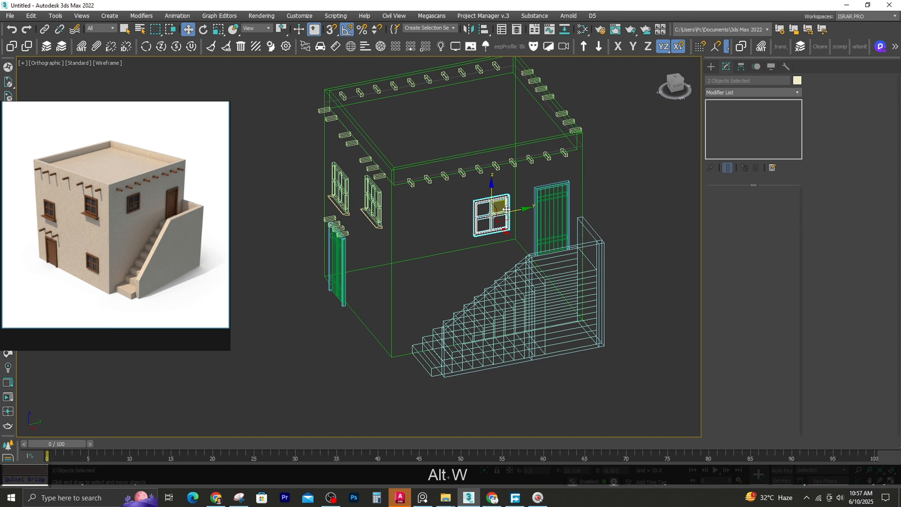
Snap the window flush against the staircase wall and position it along the wall between the front corner and the door
{"action": "key", "text": "t"}
{"action": "key", "text": "F3"}
{"action": "scroll", "coordinate": [437, 249], "scroll_direction": "up", "scroll_amount": 5}
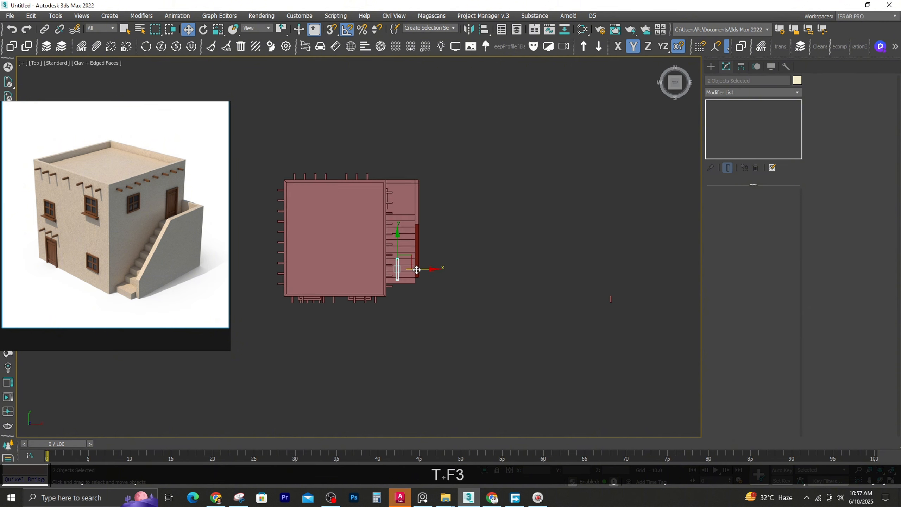
{"action": "key", "text": "F3"}
{"action": "scroll", "coordinate": [342, 288], "scroll_direction": "up", "scroll_amount": 3}
{"action": "key", "text": "s"}
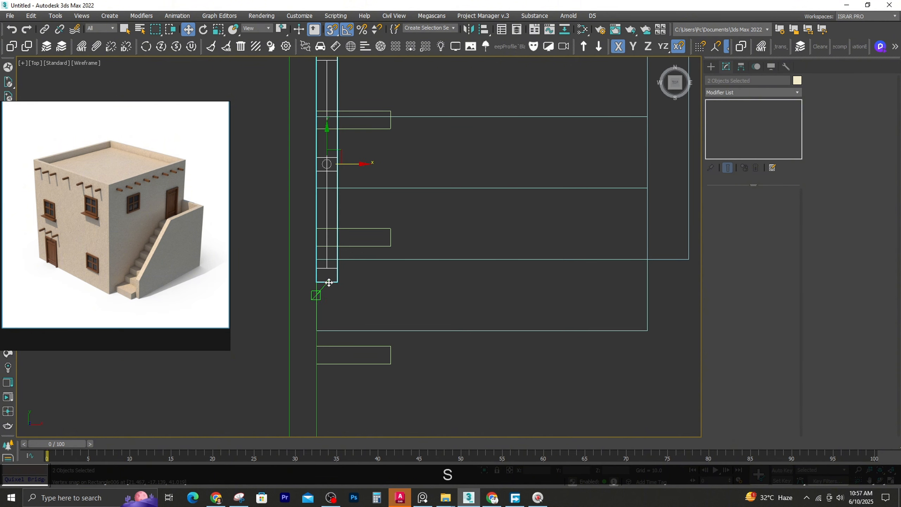
{"action": "scroll", "coordinate": [325, 267], "scroll_direction": "down", "scroll_amount": 6}
{"action": "middle_click_drag", "start_coordinate": [374, 353], "coordinate": [355, 301], "text": "alt"}
{"action": "key", "text": "F3"}
{"action": "scroll", "coordinate": [354, 302], "scroll_direction": "up", "scroll_amount": 5}
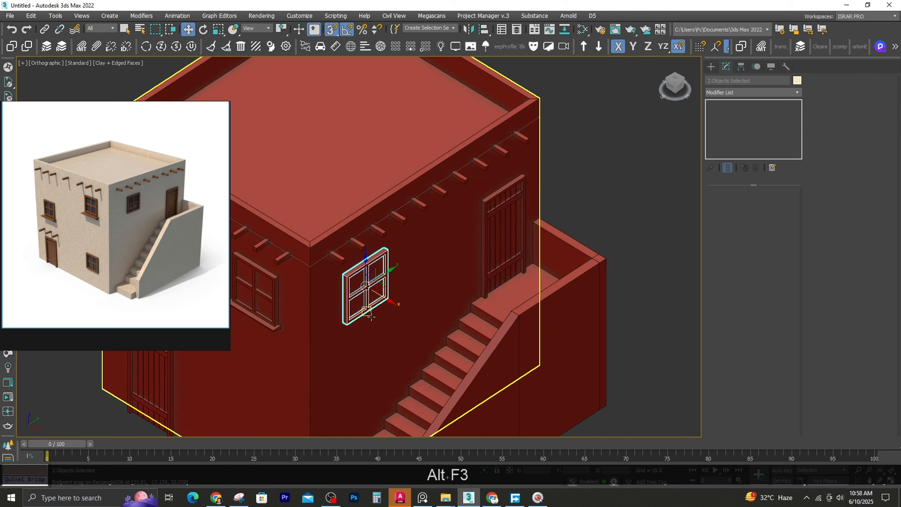
{"action": "scroll", "coordinate": [364, 307], "scroll_direction": "down", "scroll_amount": 2}
{"action": "scroll", "coordinate": [412, 294], "scroll_direction": "down", "scroll_amount": 3}
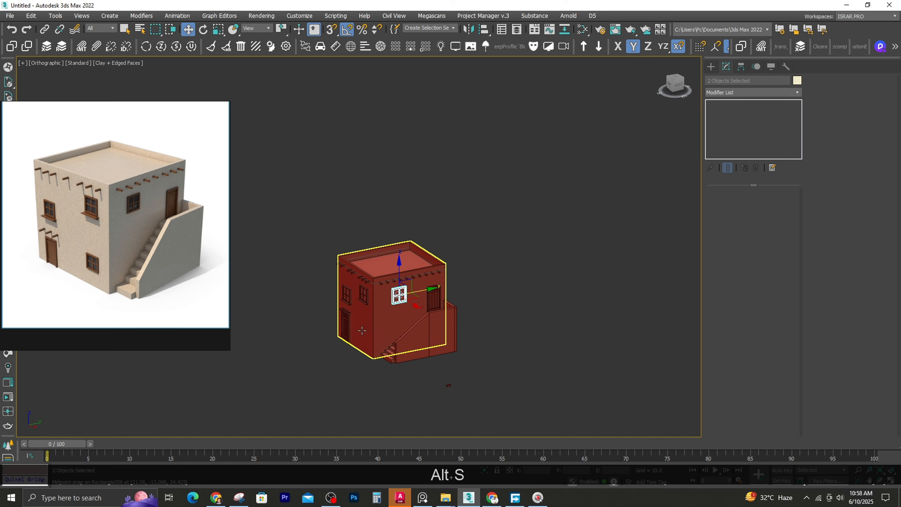
Copy the front wall's higher window, without its sill, straight down to the ground floor beside the door
{"action": "middle_click_drag", "start_coordinate": [413, 294], "coordinate": [399, 334], "text": "alt"}
{"action": "scroll", "coordinate": [375, 330], "scroll_direction": "up", "scroll_amount": 5}
{"action": "key", "text": "F3"}
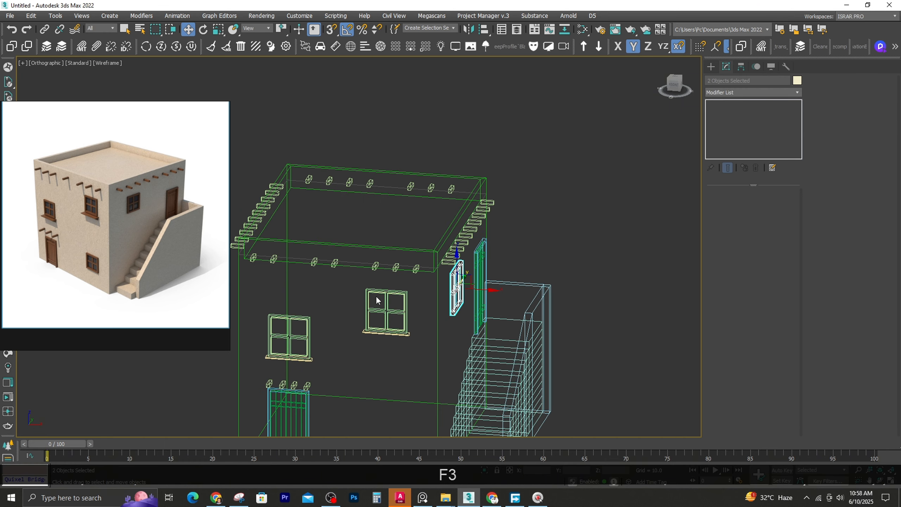
{"action": "left_click", "coordinate": [369, 298]}
{"action": "scroll", "coordinate": [370, 298], "scroll_direction": "up", "scroll_amount": 5}
{"action": "left_click", "coordinate": [357, 294], "text": "ctrl"}
{"action": "scroll", "coordinate": [381, 279], "scroll_direction": "down", "scroll_amount": 5}
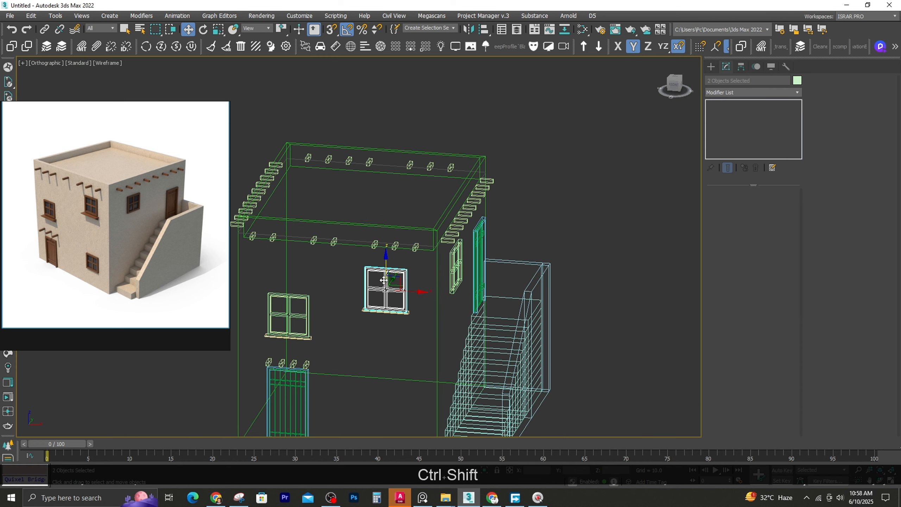
{"action": "left_click_drag", "start_coordinate": [384, 379], "coordinate": [384, 379], "text": "shift"}
{"action": "left_click", "coordinate": [461, 288]}
{"action": "middle_click_drag", "start_coordinate": [369, 358], "coordinate": [400, 289]}
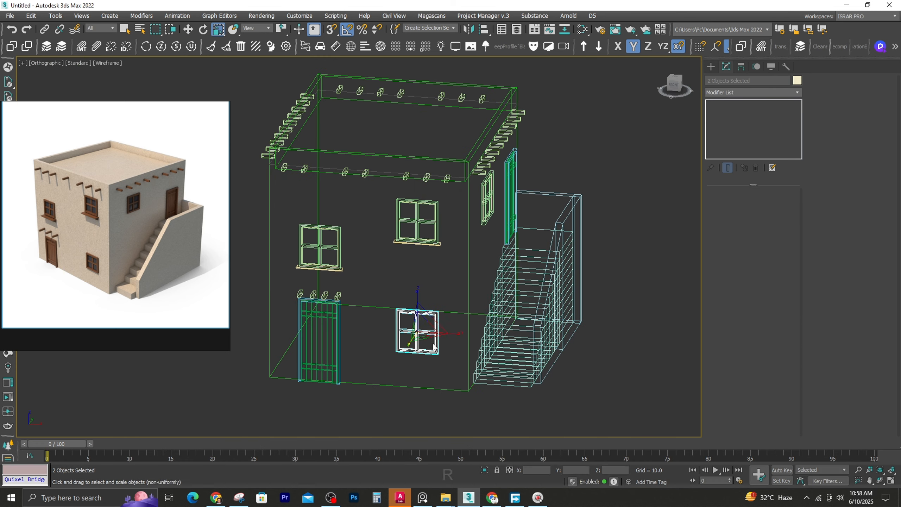
Scale down the ground-floor window slightly and show the whole house shaded in perspective
{"action": "key", "text": "r"}
{"action": "mouse_move", "coordinate": [423, 326]}
{"action": "middle_mouse_down", "text": "alt"}
{"action": "mouse_move", "coordinate": [445, 302]}
{"action": "mouse_move", "coordinate": [387, 335]}
{"action": "mouse_move", "coordinate": [403, 320]}
{"action": "middle_mouse_up", "text": "alt"}
{"action": "key", "text": "alt+F3"}
{"action": "left_click", "coordinate": [331, 410]}
{"action": "scroll", "coordinate": [331, 411], "scroll_direction": "down", "scroll_amount": 3}
{"action": "middle_click_drag", "start_coordinate": [339, 346], "coordinate": [292, 352]}
{"action": "key", "text": "p"}
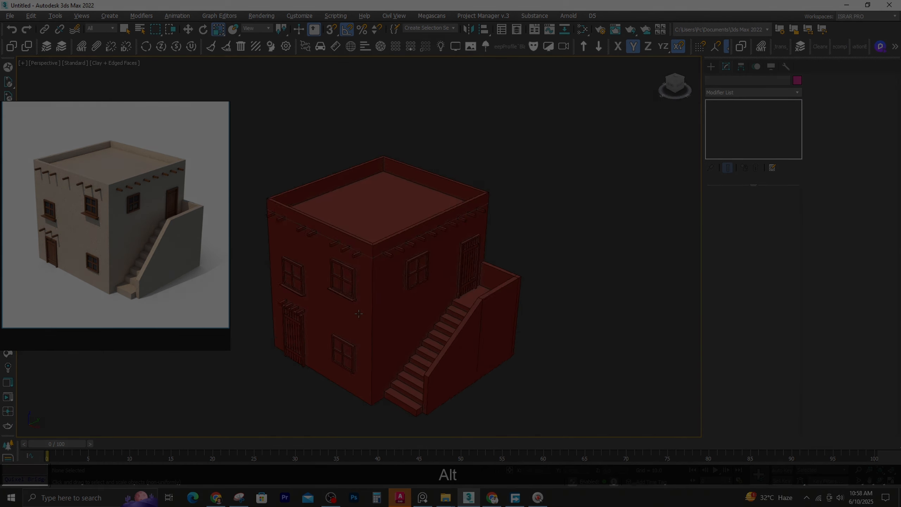